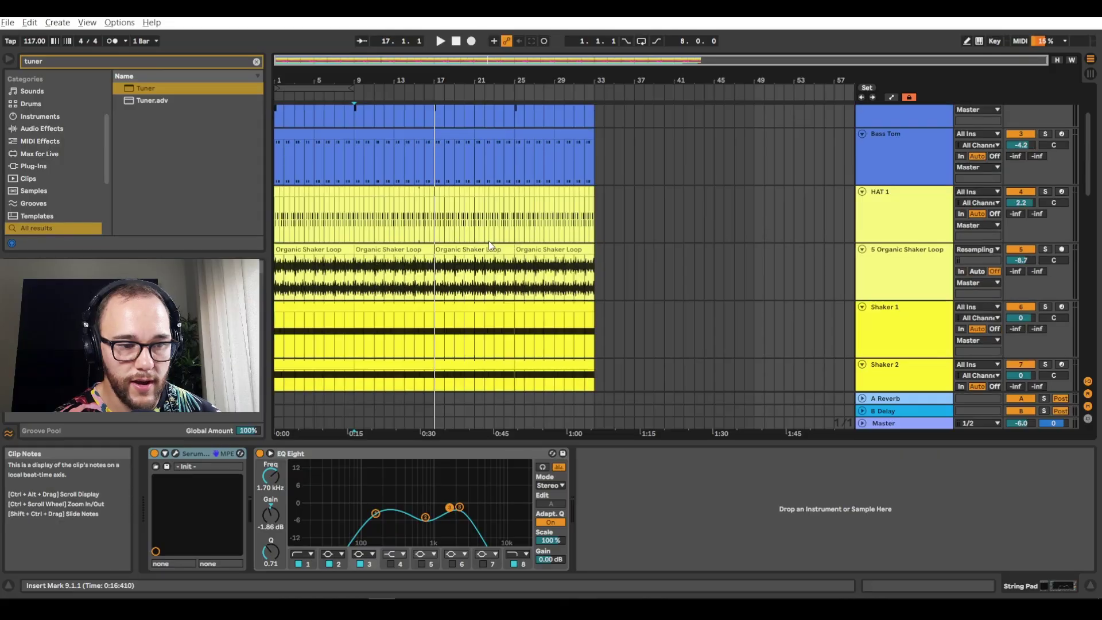
# - Solo the High Tom track and start playback to hear it alone
pyautogui.scroll(-10, 488, 240)
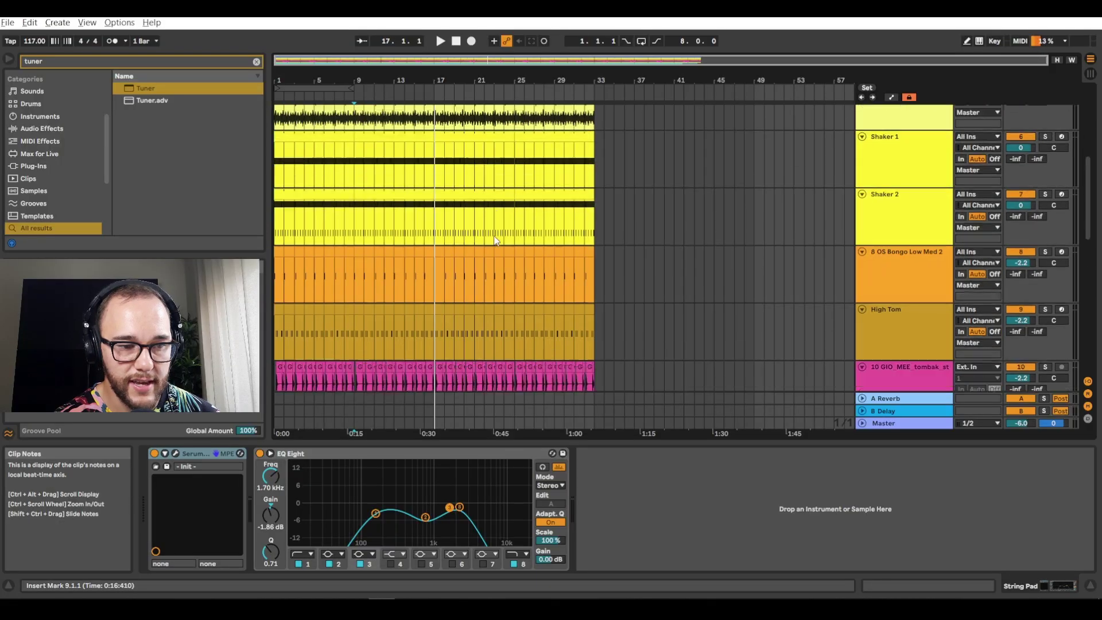
pyautogui.click(1045, 152)
pyautogui.press('space')
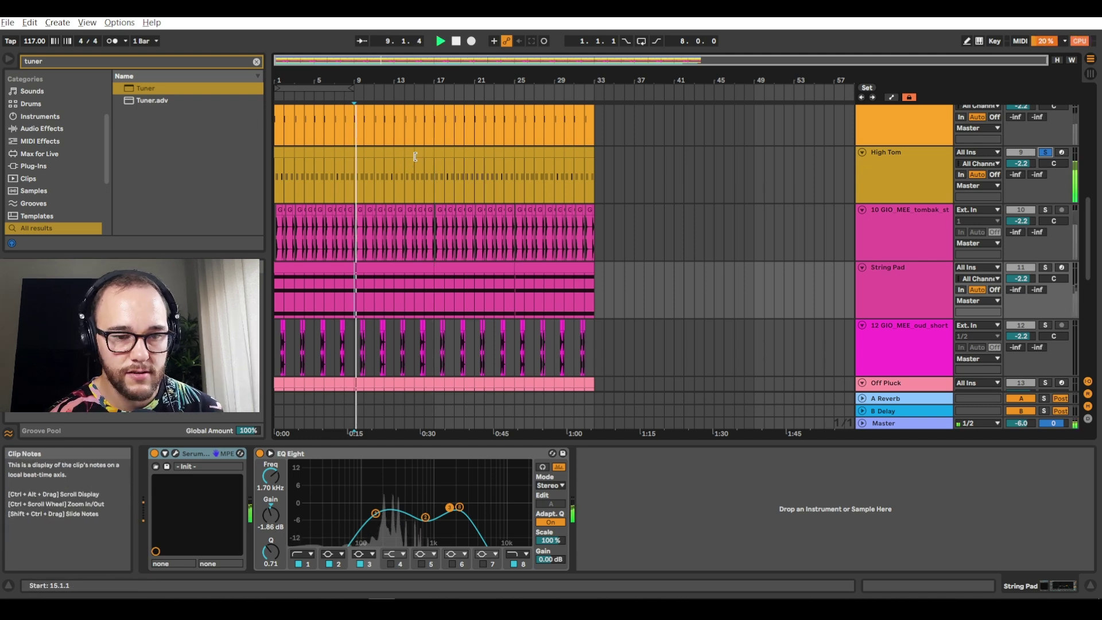
# - Insert a Tuner between the High Tom track's sampler and its EQ Eight, and read the pitch during playback
pyautogui.doubleClick(916, 162)
pyautogui.hotkey('ctrl', 'f')
pyautogui.moveTo(171, 101); pyautogui.dragTo(643, 513)
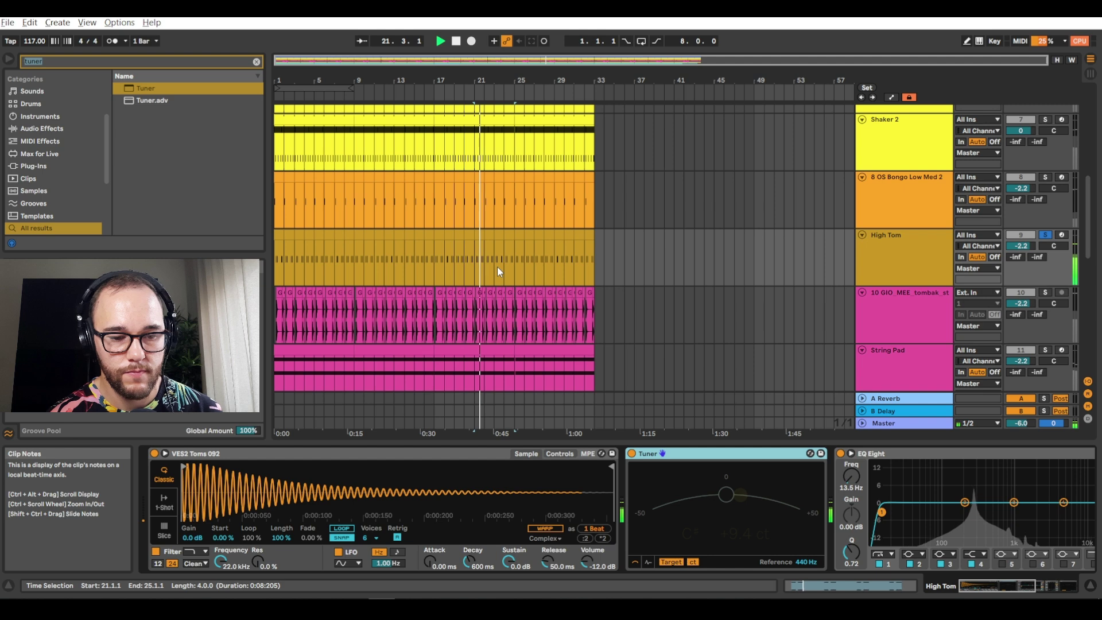
pyautogui.press('space')
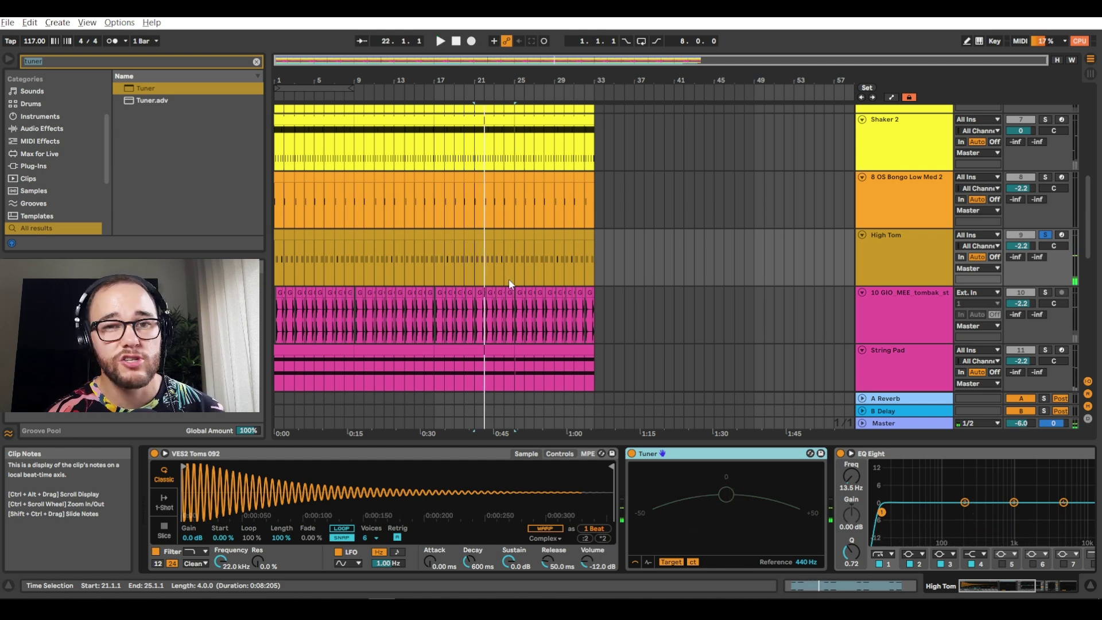
# - Expand the High Tom's EQ Eight spectrum display and play the track to examine its fundamental frequency
pyautogui.click(851, 453)
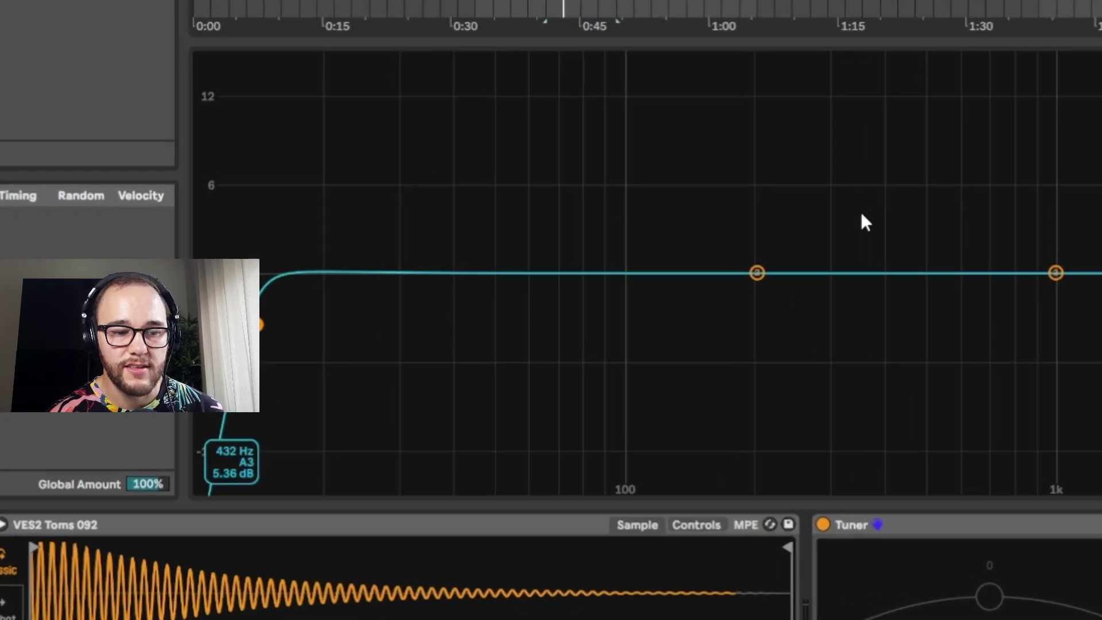
pyautogui.press('space')
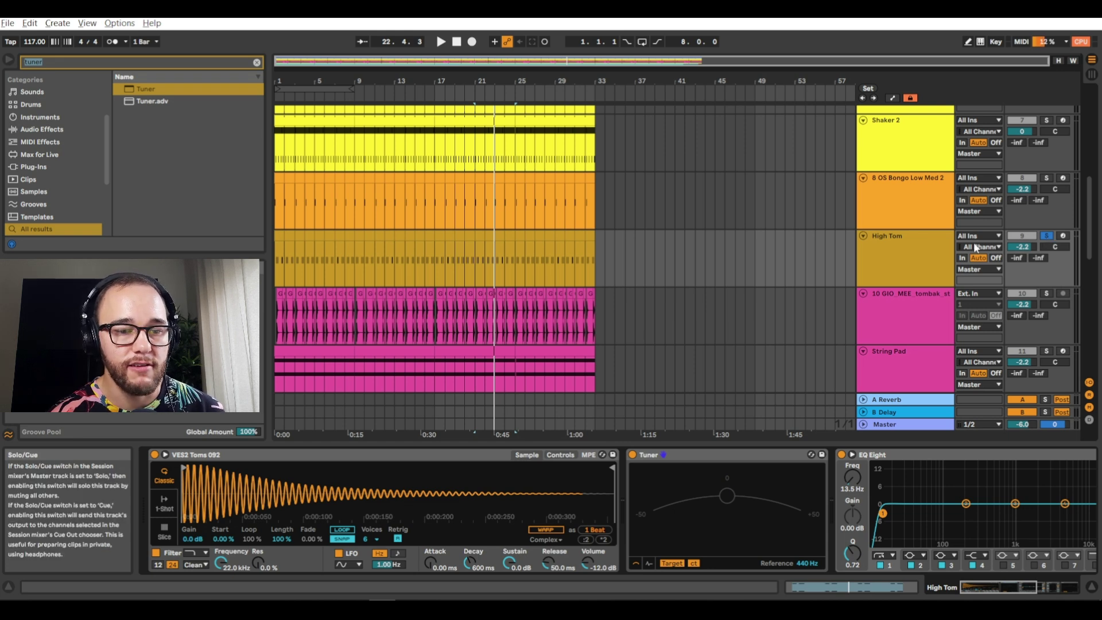
# - Solo the OS Bongo Low Med 2 track and play it with its EQ Eight spectrum expanded to examine the main peak's note
pyautogui.click(1046, 178)
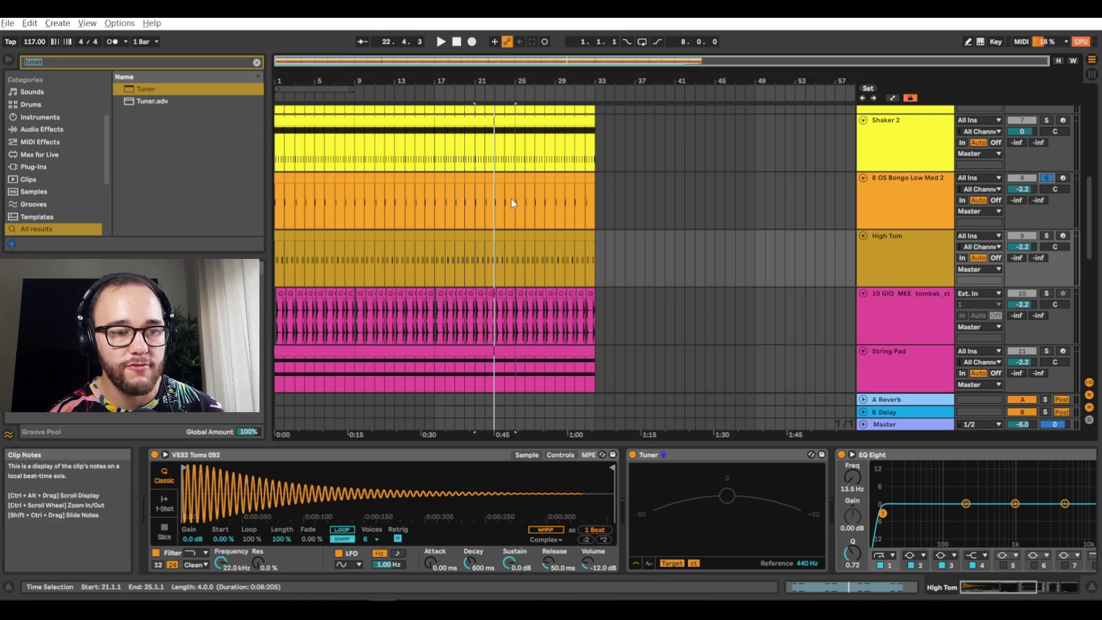
pyautogui.click(909, 201)
pyautogui.click(811, 480)
pyautogui.press('space')
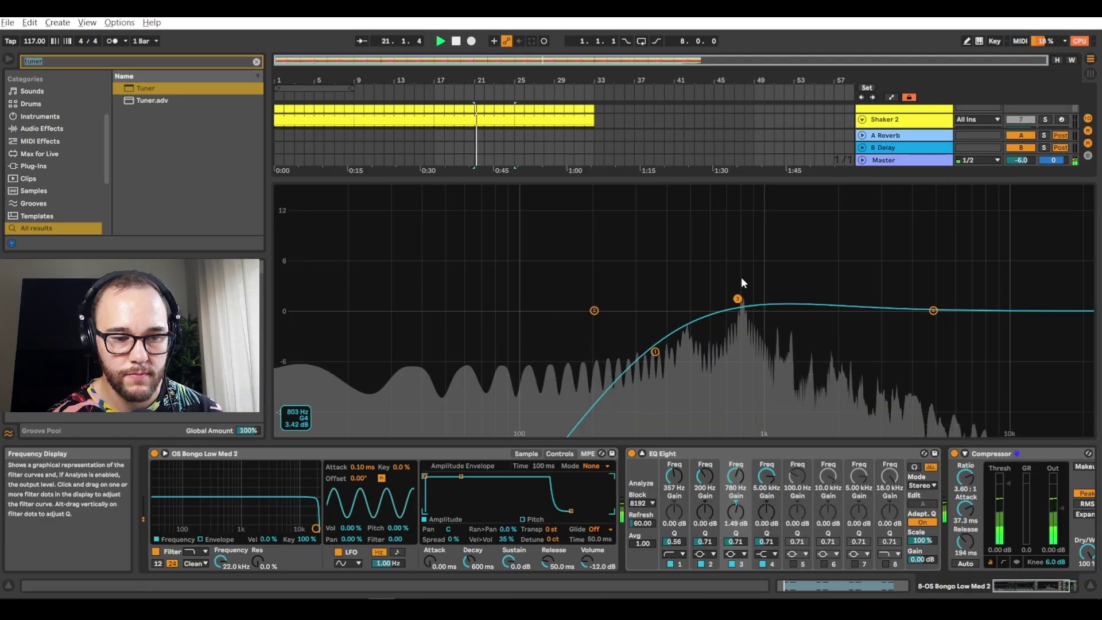
pyautogui.press('space')
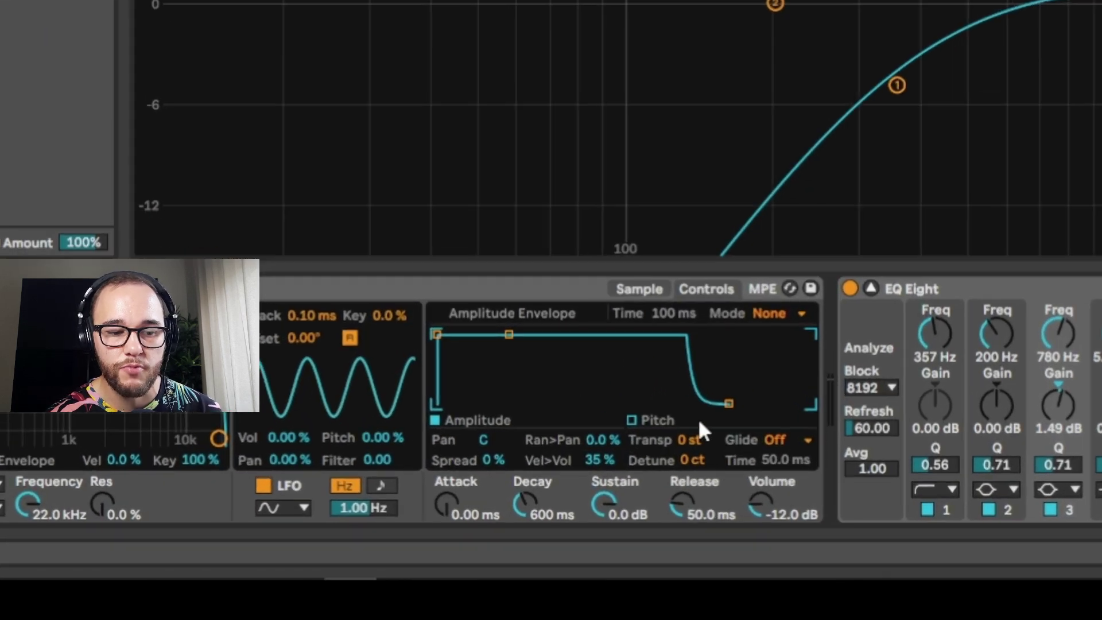
# - Set the bongo sampler's detune to -40 ct, checking the pitch on the EQ Eight spectrum during playback
pyautogui.click(691, 461)
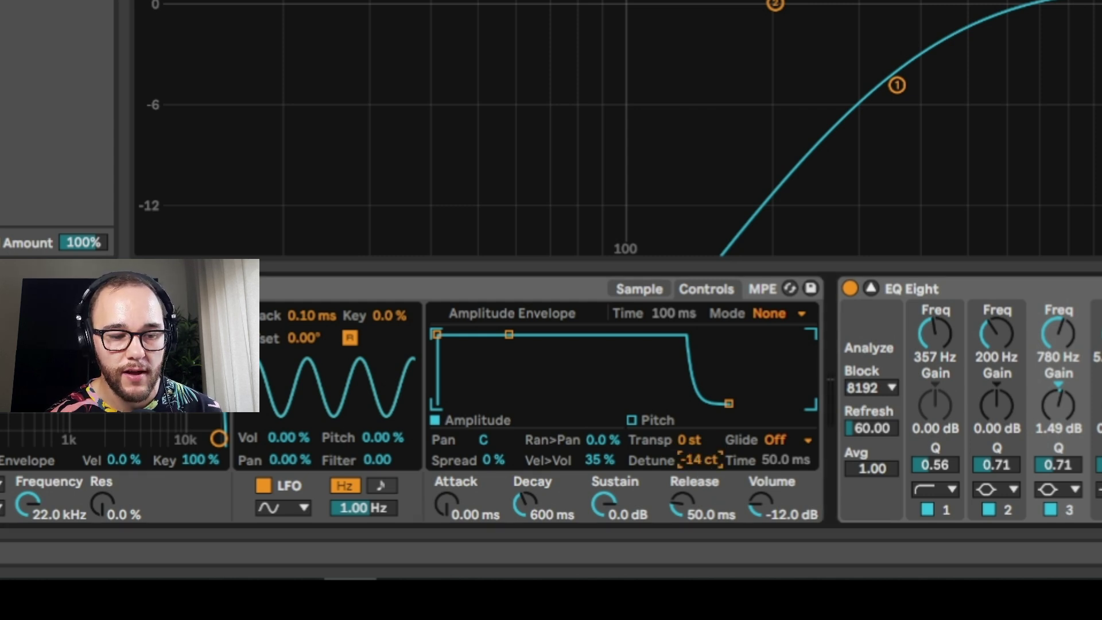
pyautogui.moveTo(691, 461); pyautogui.dragTo(691, 476)
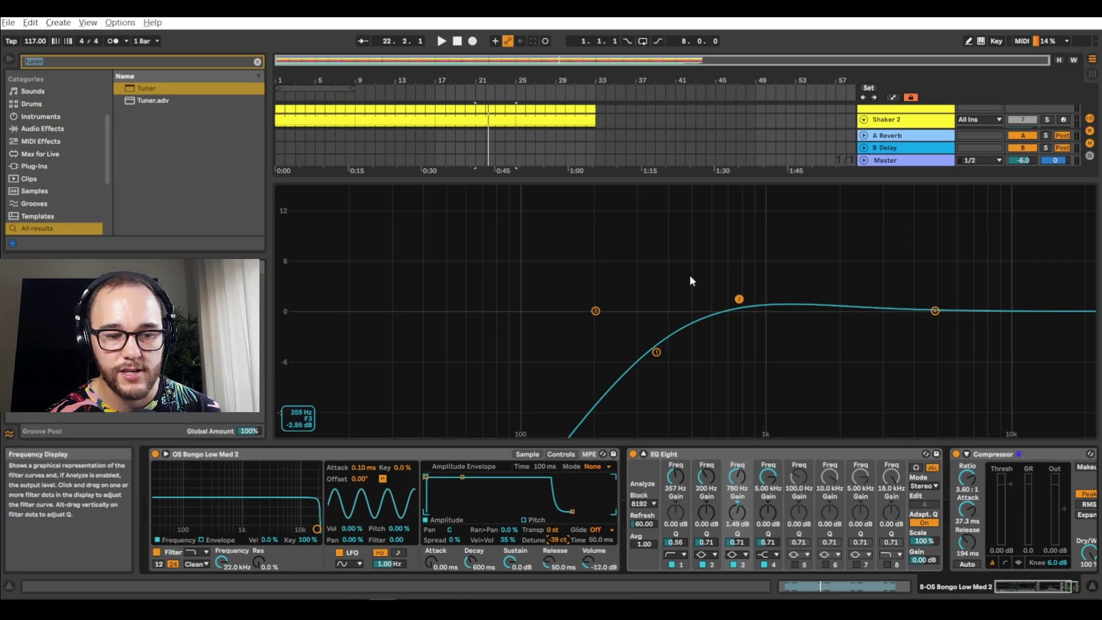
pyautogui.press('space')
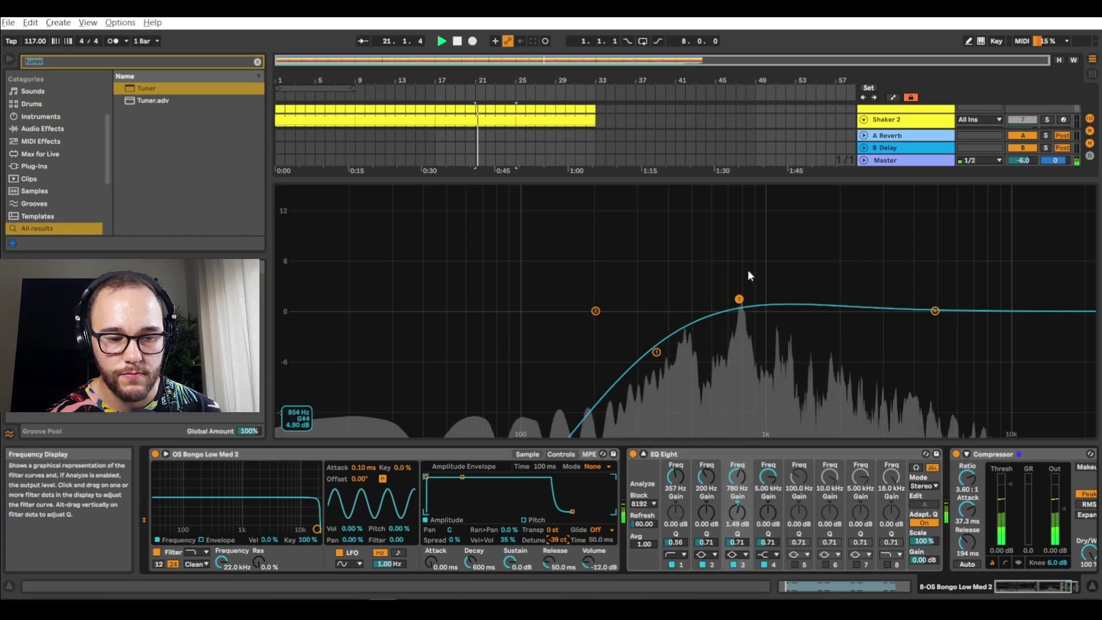
pyautogui.press('space')
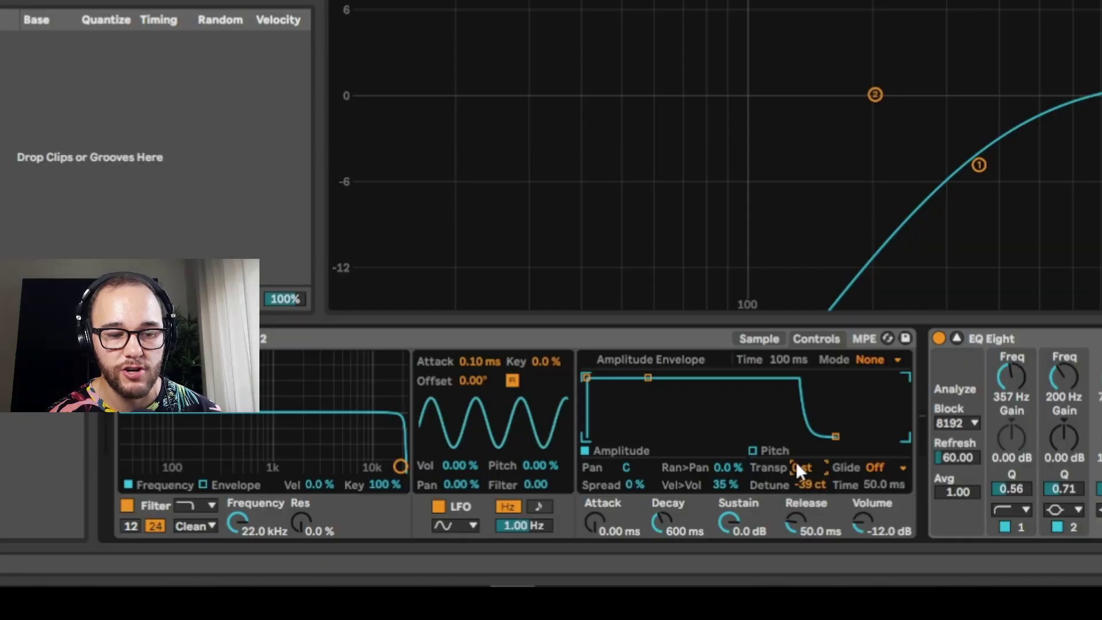
pyautogui.moveTo(806, 485); pyautogui.dragTo(806, 487)
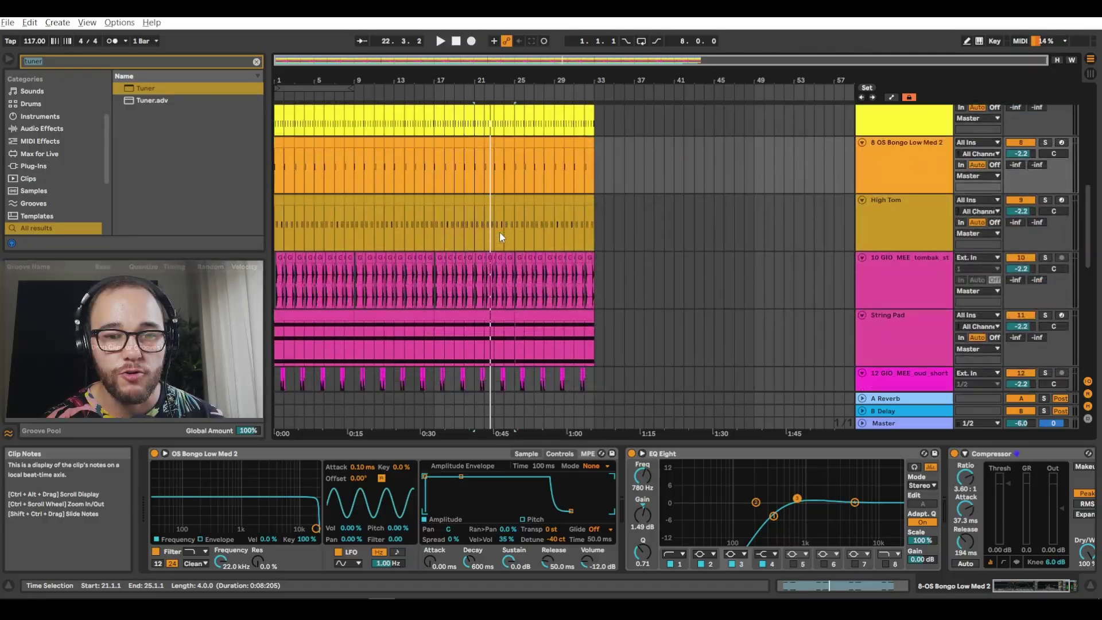
# - Look through the percussion and melodic tracks, and solo the Organic Shaker Loop track for listening
pyautogui.scroll(-4, 499, 232)
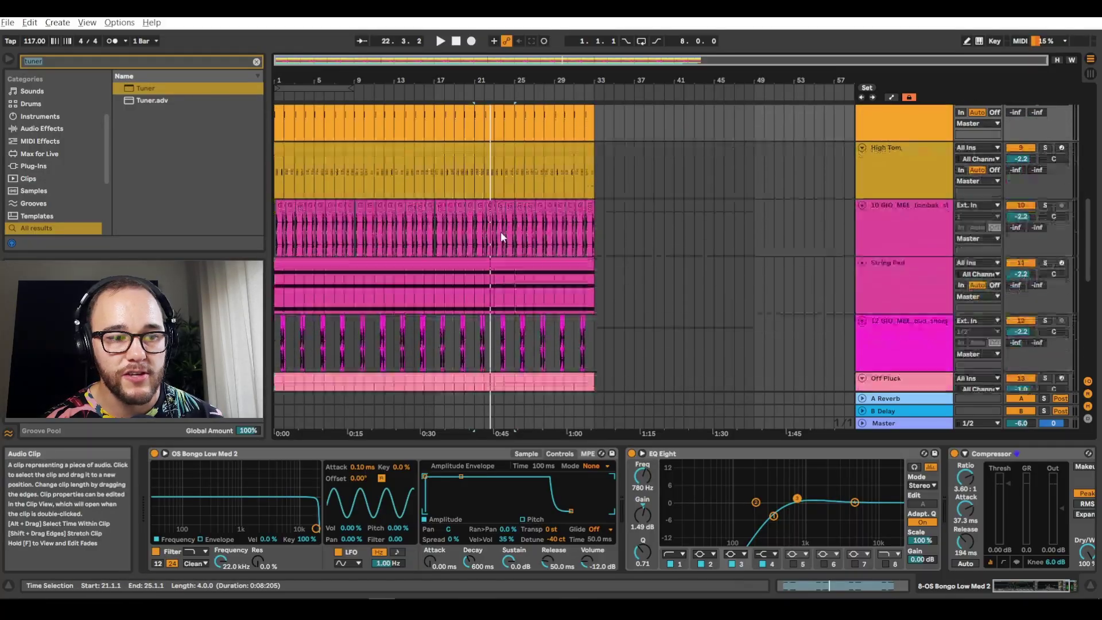
pyautogui.scroll(4, 501, 231)
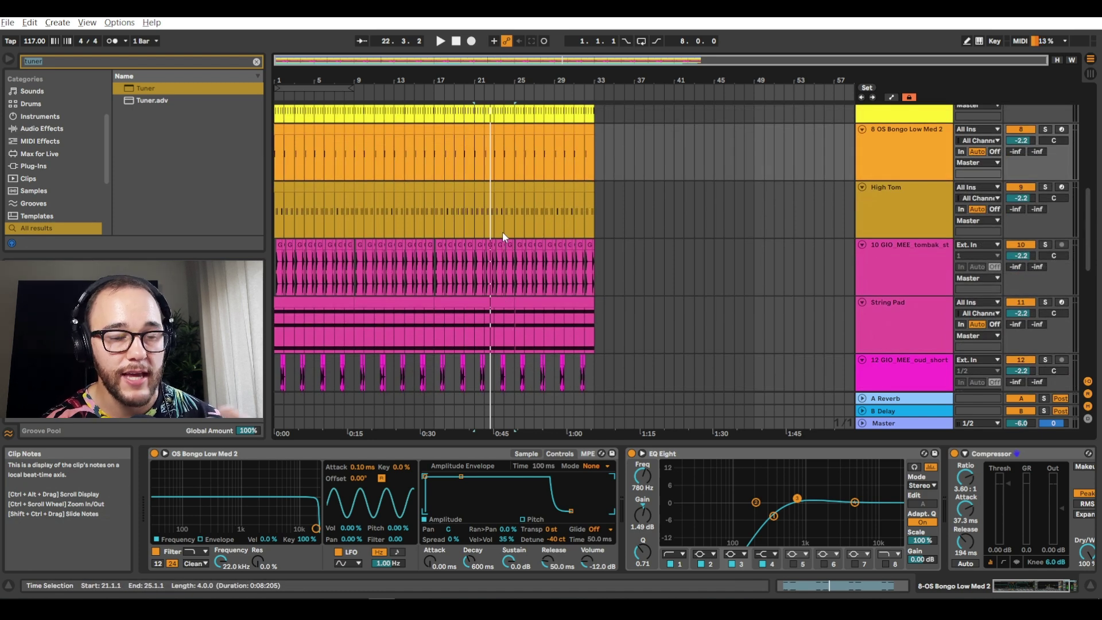
pyautogui.scroll(-5, 501, 232)
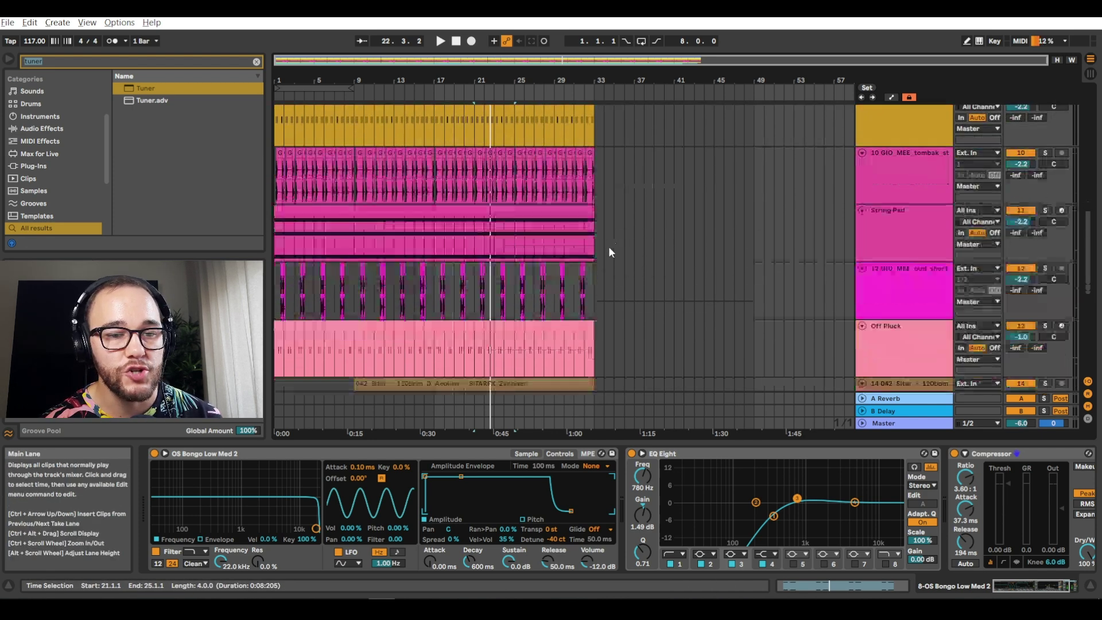
pyautogui.scroll(-2, 574, 246)
pyautogui.scroll(-3, 626, 258)
pyautogui.moveTo(1087, 291); pyautogui.dragTo(1093, 184)
pyautogui.click(1045, 166)
pyautogui.press('space')
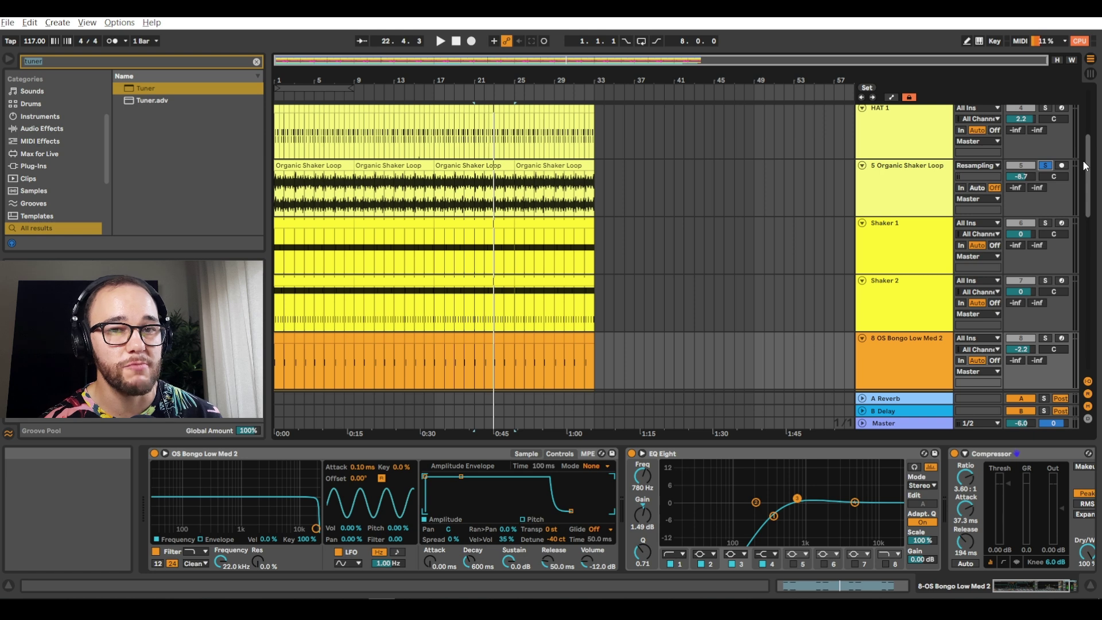
# - Solo the Lo_Conga loop track and play it to hear it alone
pyautogui.scroll(-10, 1092, 165)
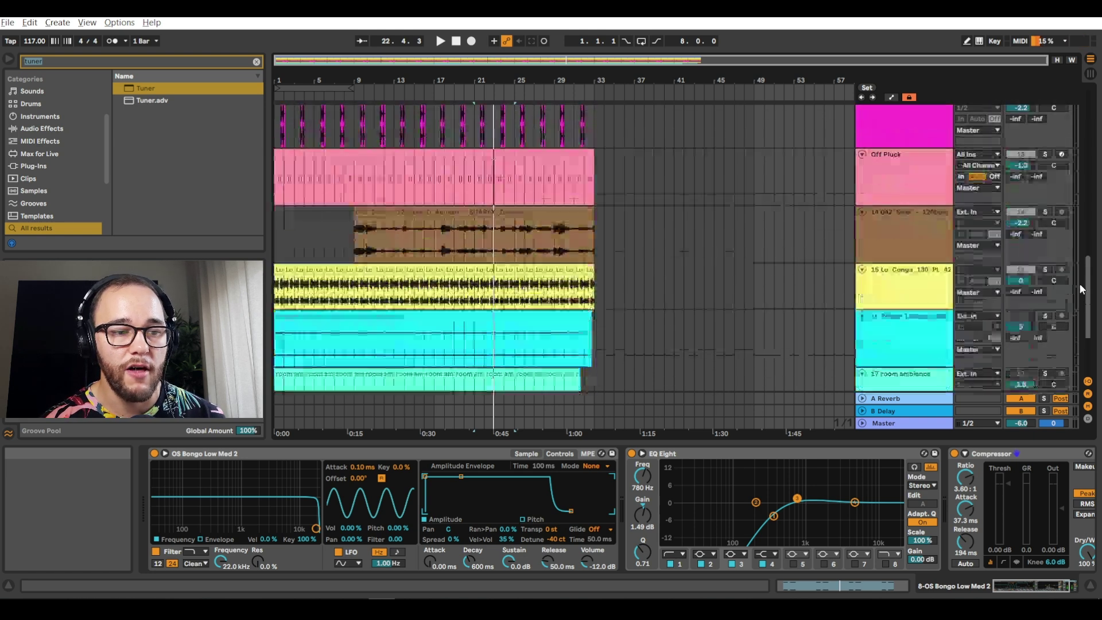
pyautogui.click(1045, 251)
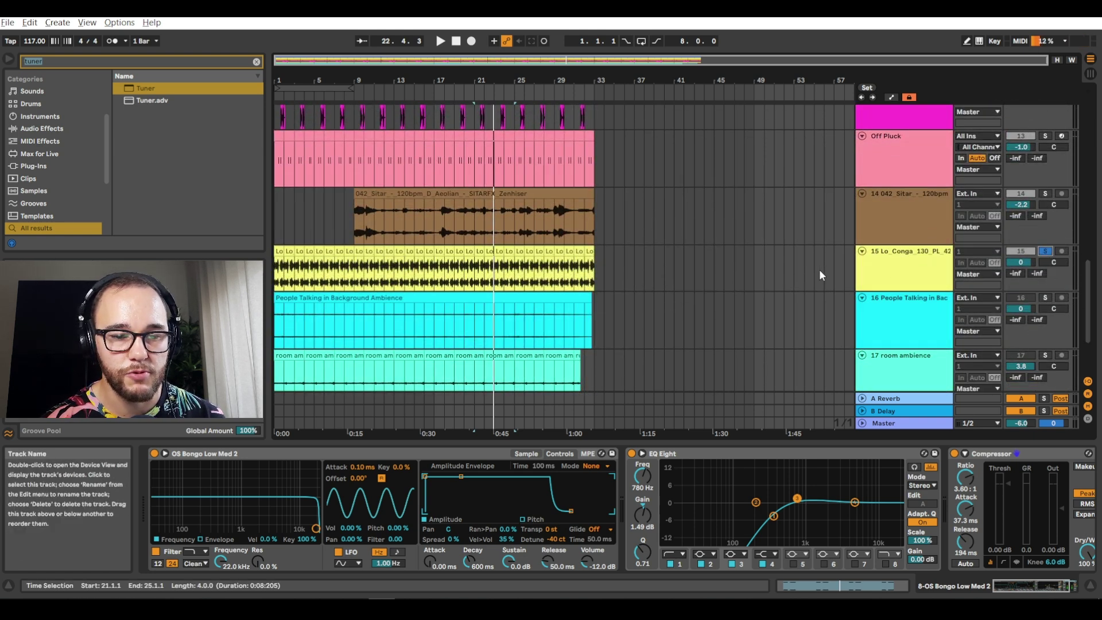
pyautogui.press('space')
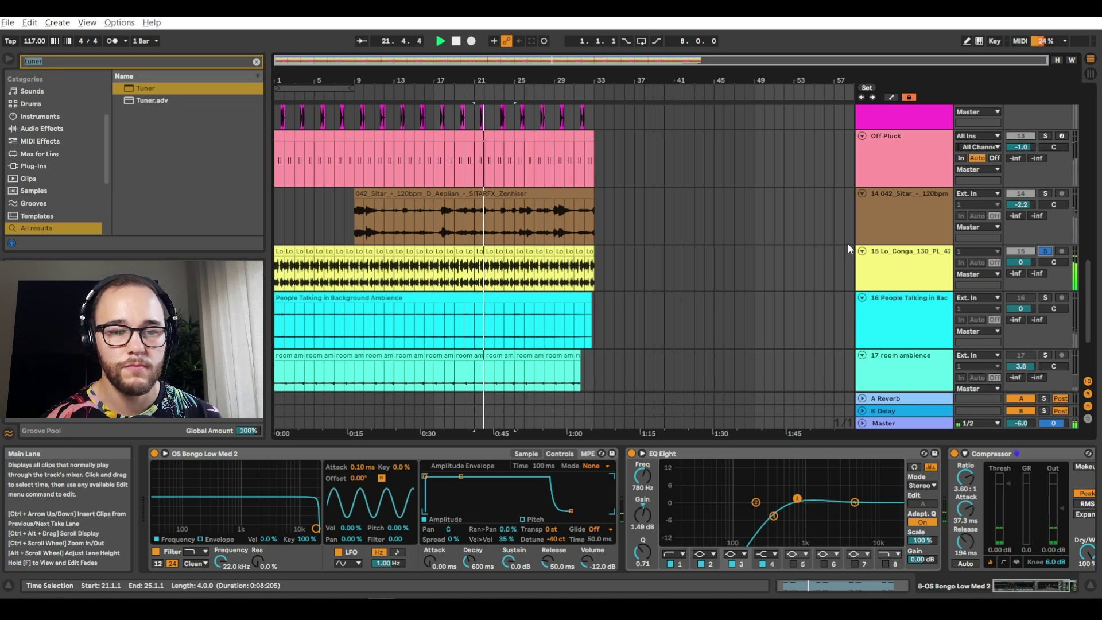
pyautogui.press('space')
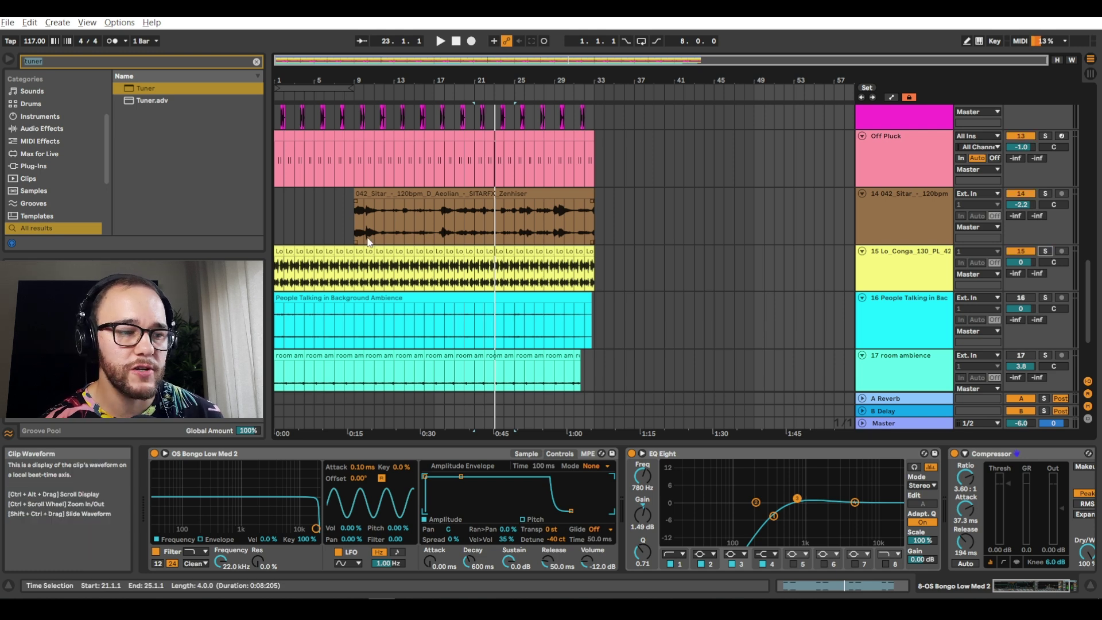
# - Play the soloed Organic Shaker Loop from bar 2, and turn its solo off
pyautogui.click(281, 225)
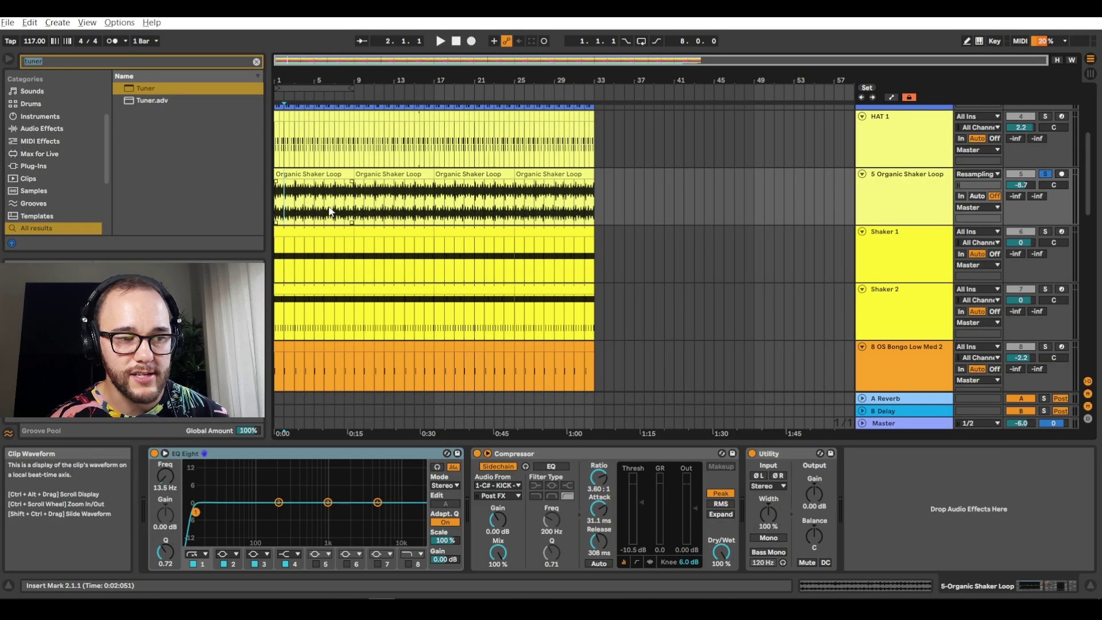
pyautogui.press('space')
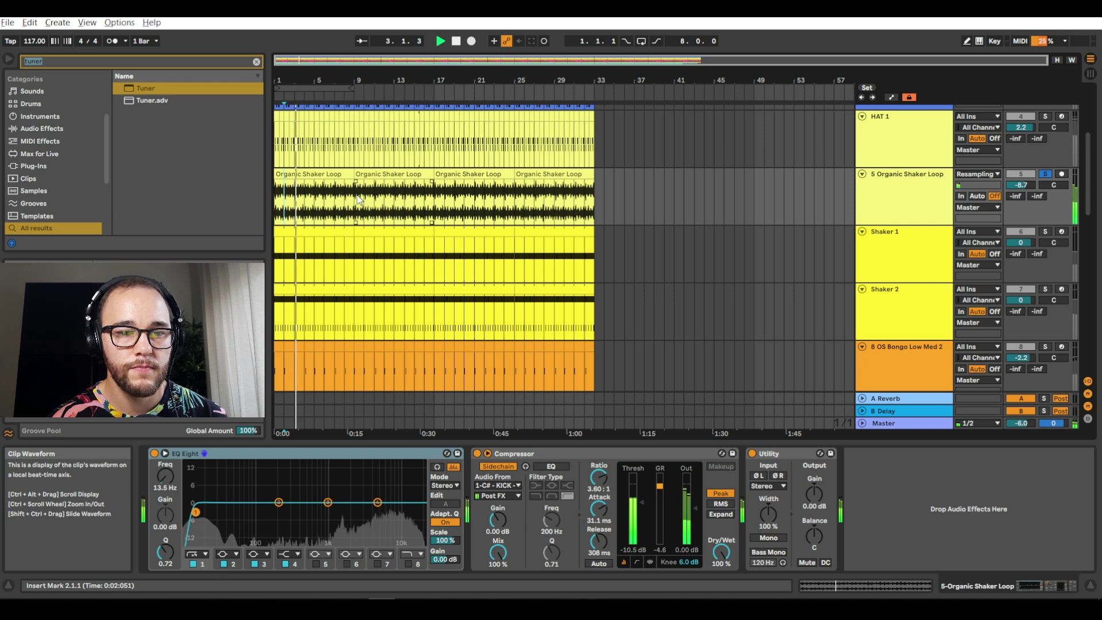
pyautogui.click(1044, 175)
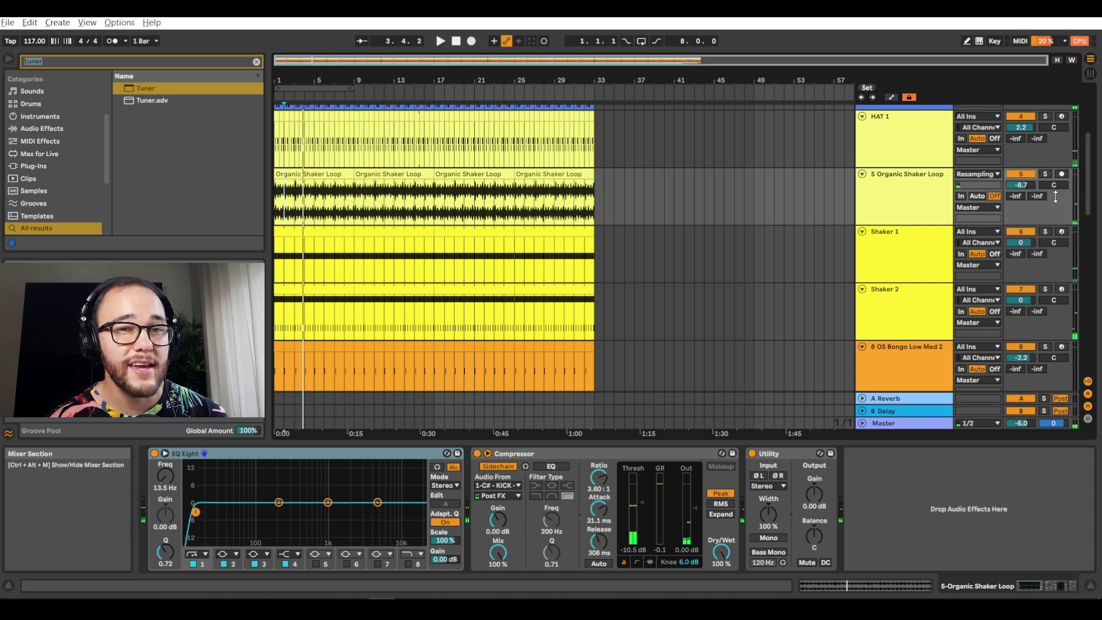
# - Solo the Shaker 1 track and play it from bar 2 for comparison with the organic loop
pyautogui.click(1044, 232)
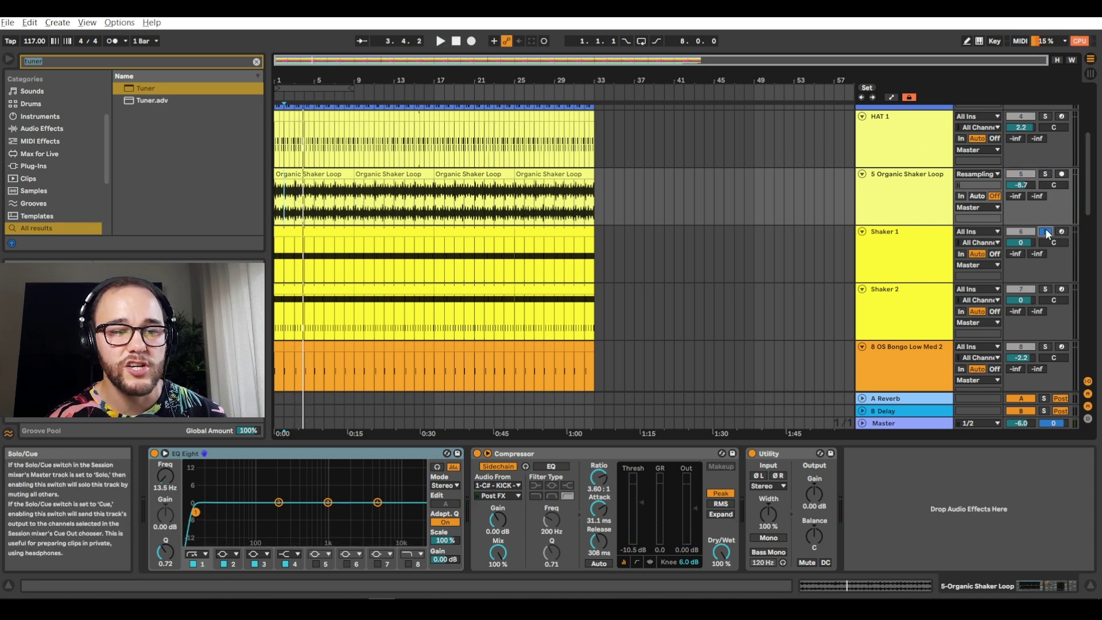
pyautogui.press('space')
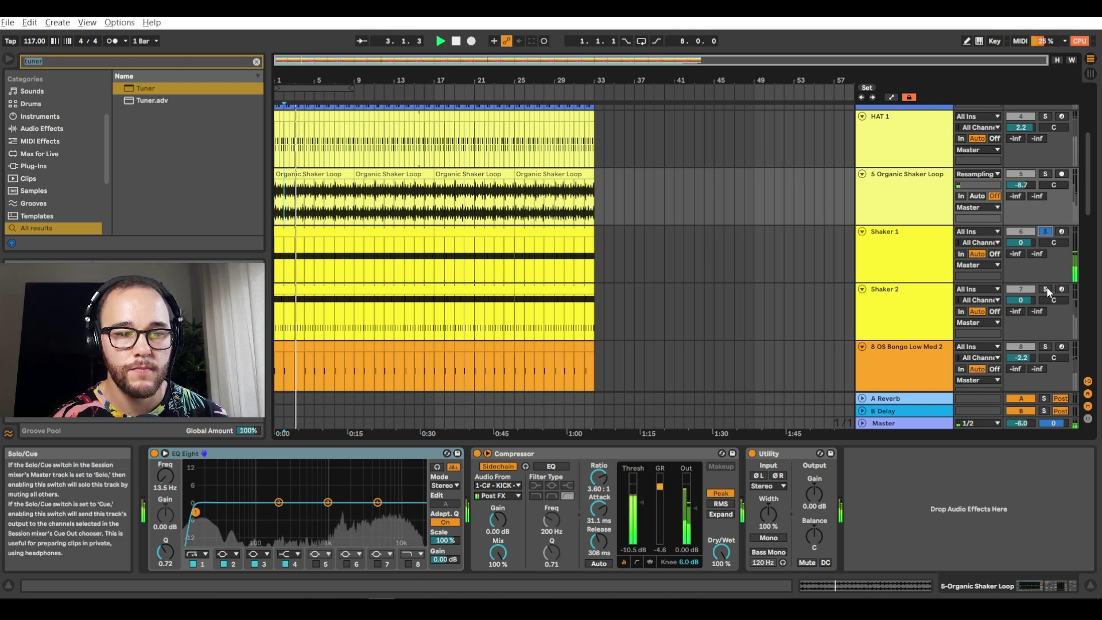
pyautogui.press('space')
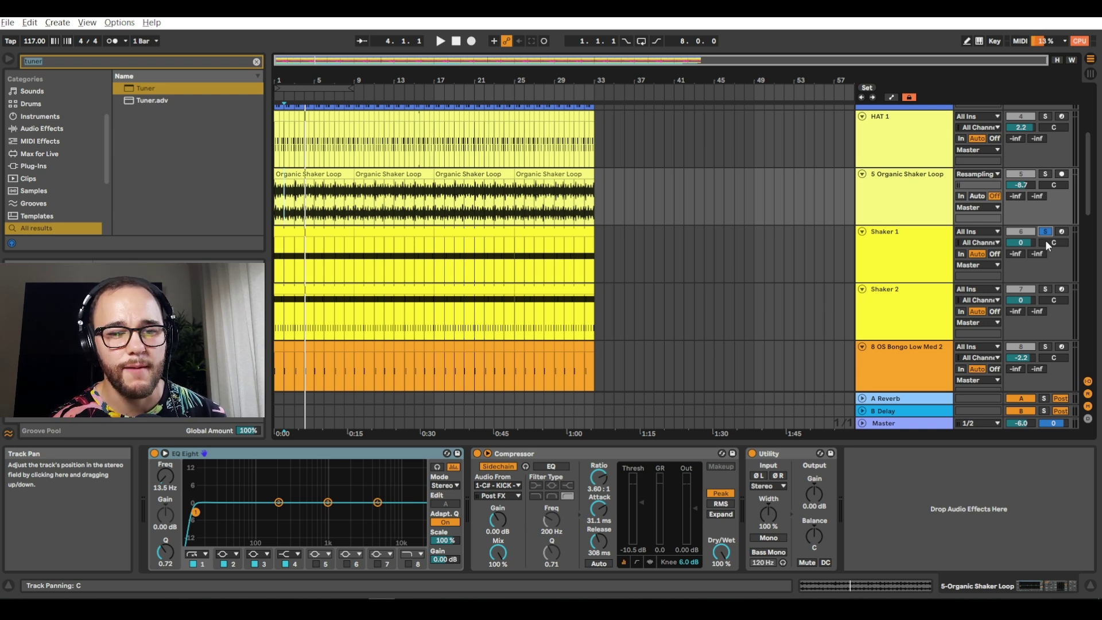
# - Switch the solo back to the Organic Shaker Loop and listen to it again
pyautogui.click(1046, 174)
pyautogui.press('space')
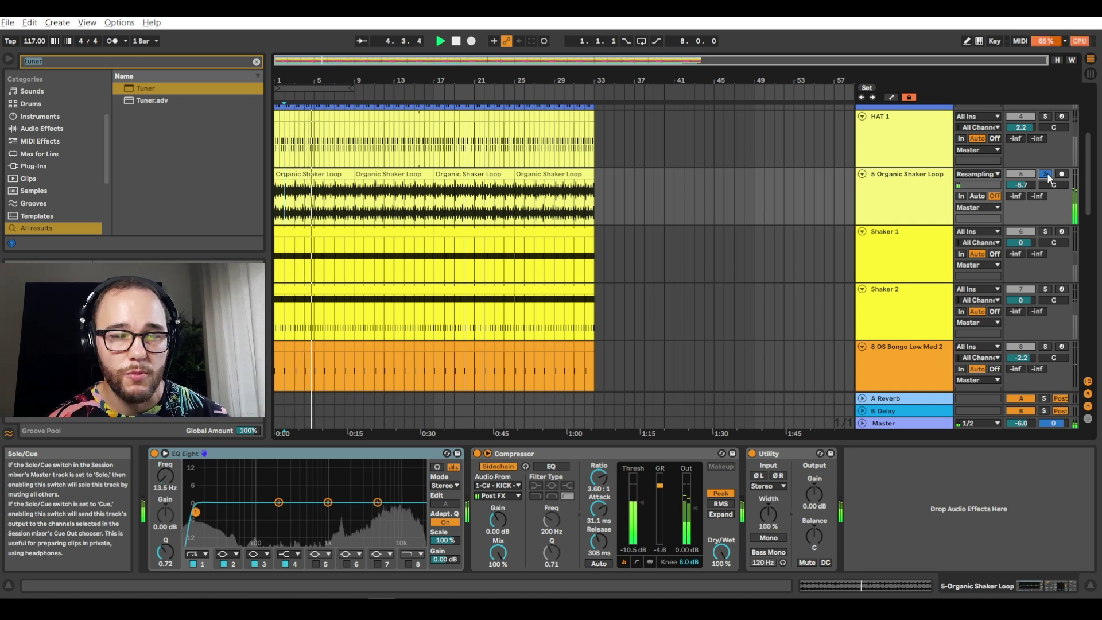
pyautogui.press('space')
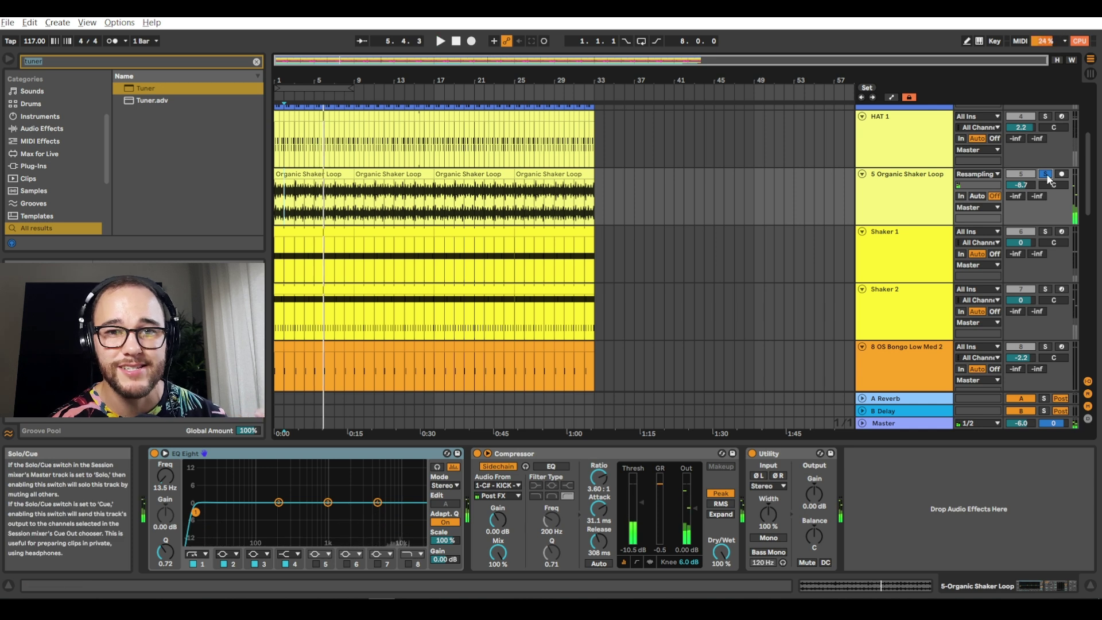
# - Solo the Shaker 1 track, show its Drum Rack devices, and turn the solo off again
pyautogui.click(1045, 233)
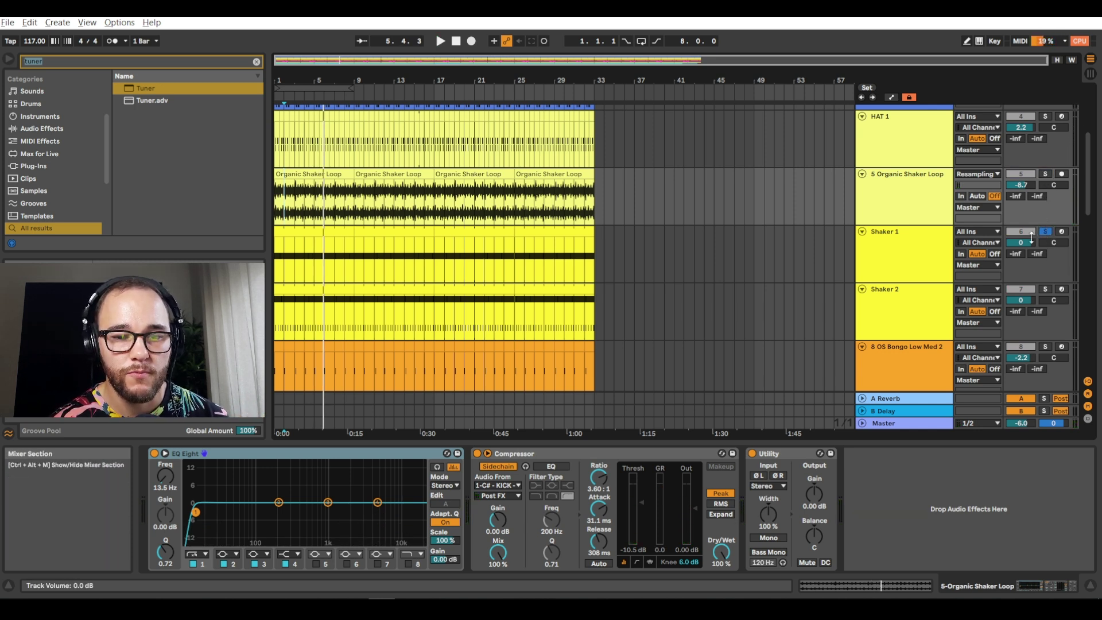
pyautogui.click(917, 234)
pyautogui.click(1045, 231)
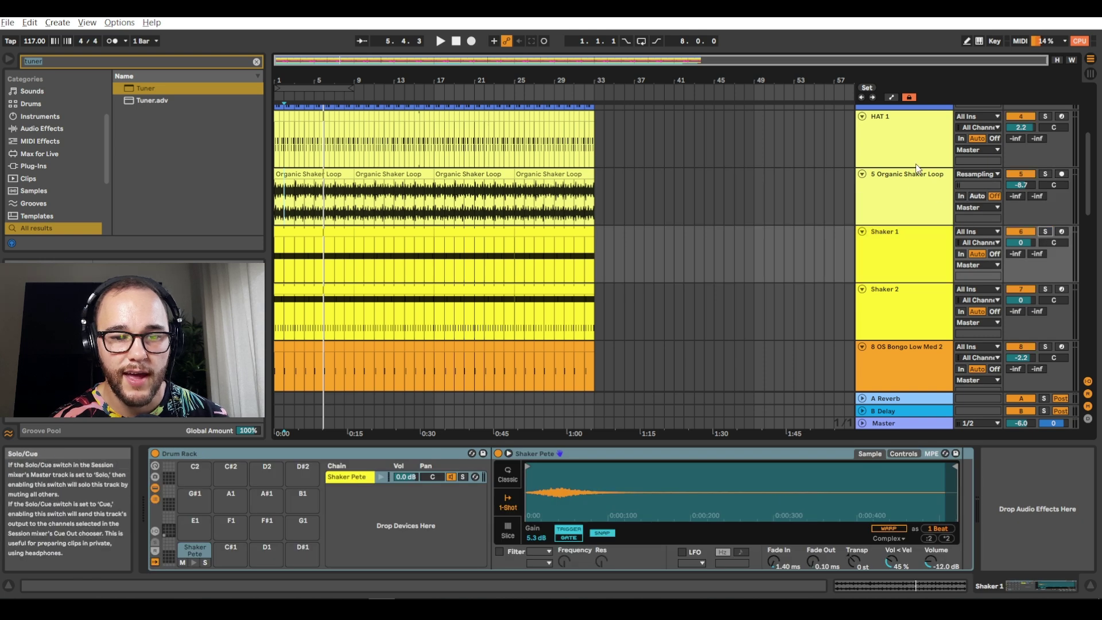
# - Mute Shaker 1 and raise the Organic Shaker Loop's track volume to -4.7 dB while the full mix plays
pyautogui.click(1021, 232)
pyautogui.press('space')
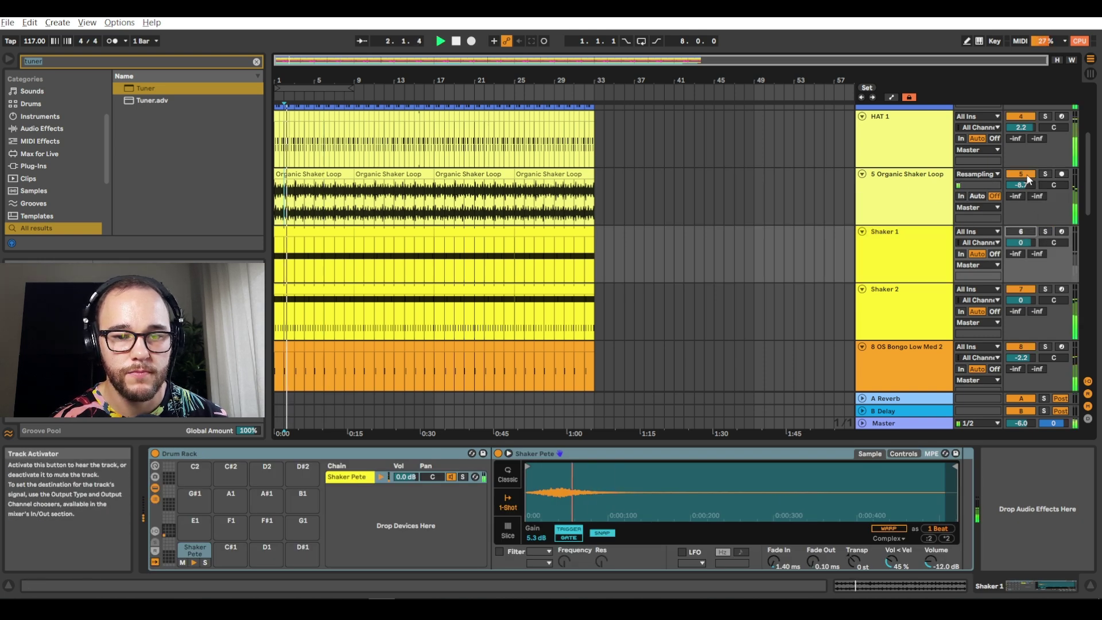
pyautogui.scroll(5, 1027, 181)
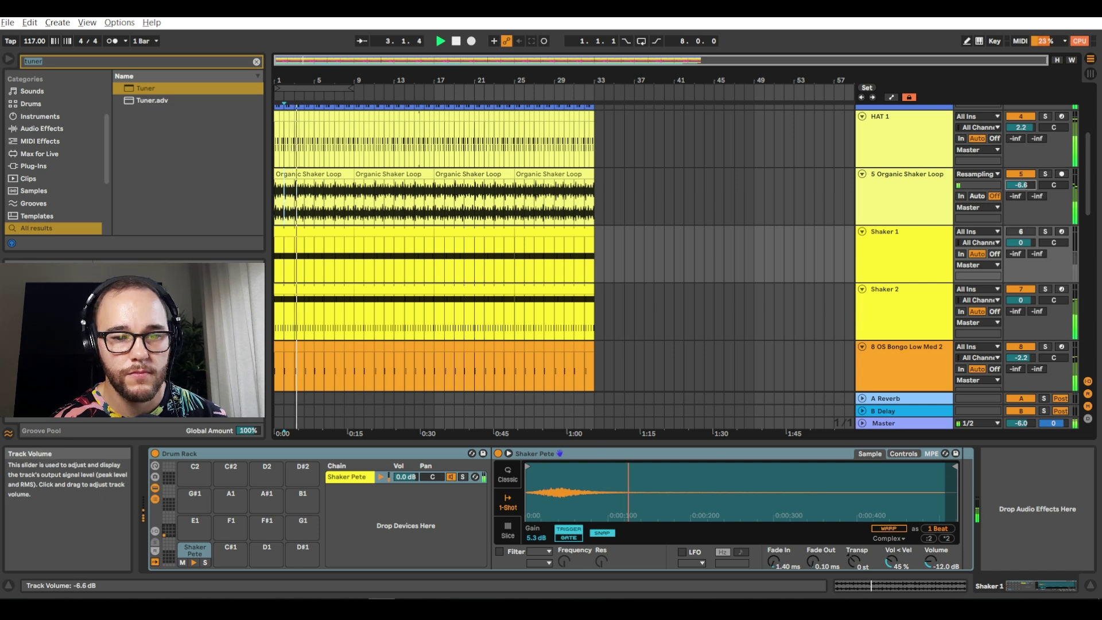
pyautogui.scroll(4, 1030, 183)
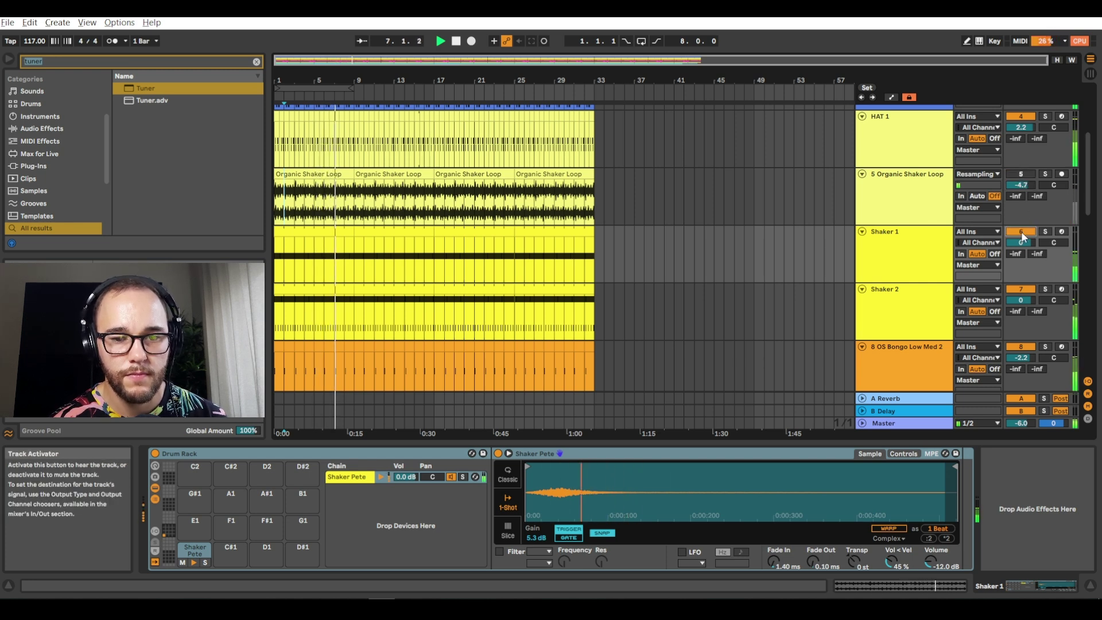
# - Raise Shaker 1's track volume to 1.8 dB and switch between it and the Organic Shaker Loop in the full mix
pyautogui.moveTo(1023, 243); pyautogui.dragTo(1023, 237)
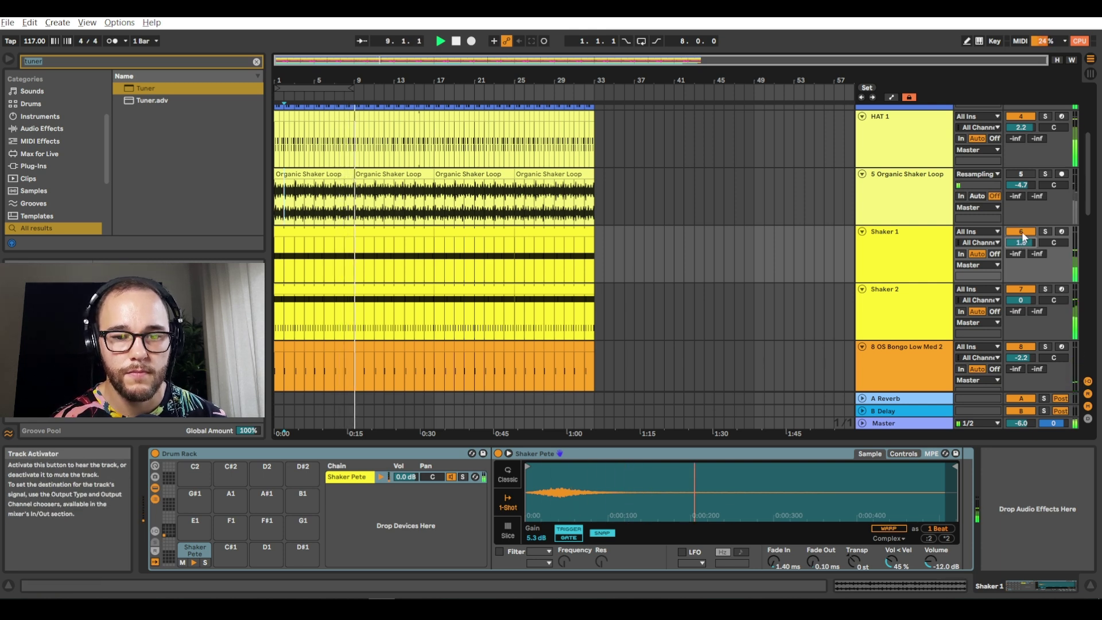
pyautogui.click(1022, 232)
pyautogui.click(1025, 175)
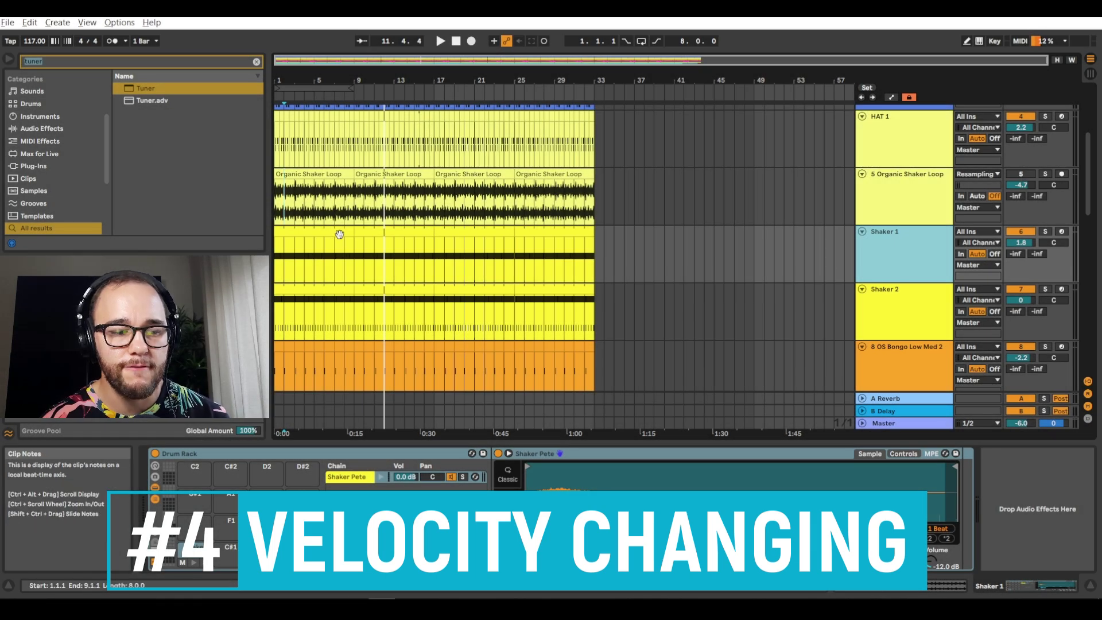
# - Open the first Shaker 1 clip and examine the velocities of individual shaker notes
pyautogui.doubleClick(319, 232)
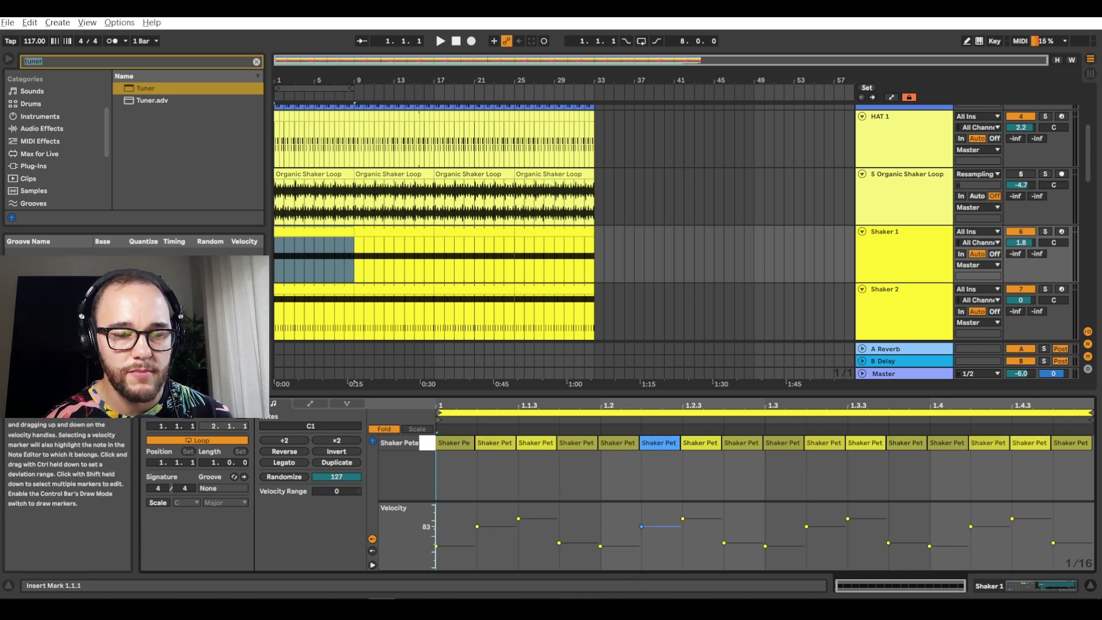
pyautogui.click(664, 527)
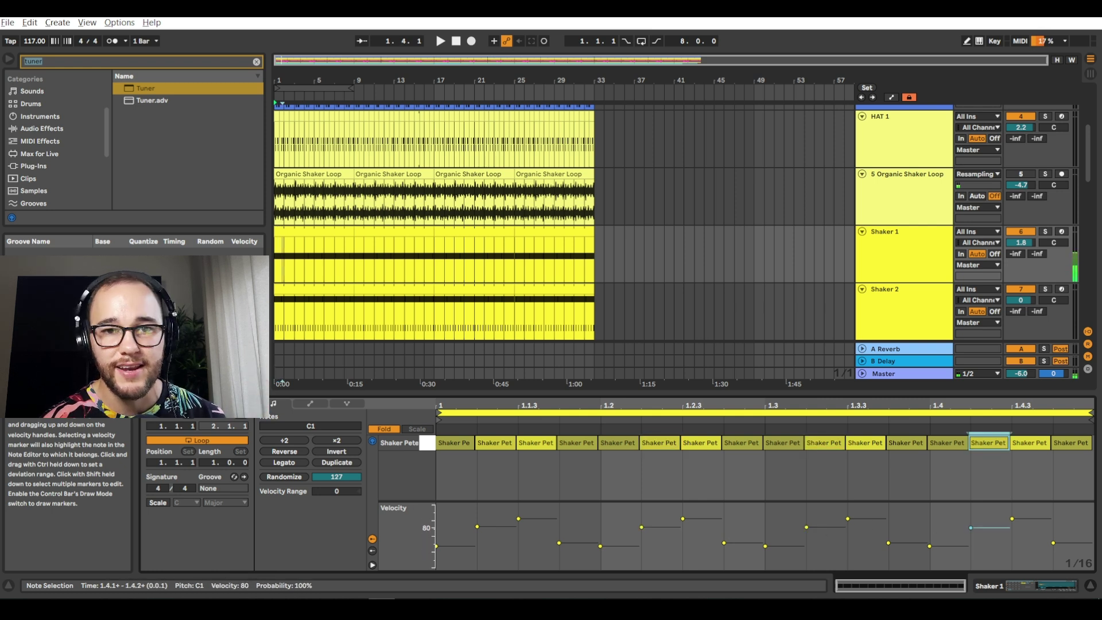
pyautogui.click(1017, 519)
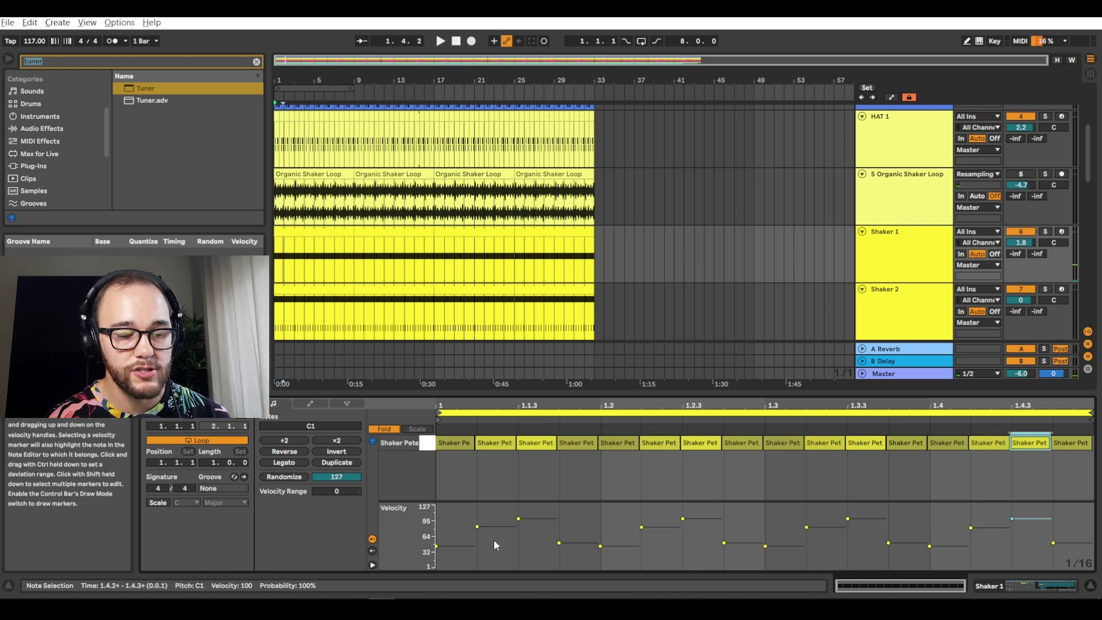
# - Add a Velocity device in front of Shaker 1's Drum Rack and set its Random amount to 8
pyautogui.write('velo')
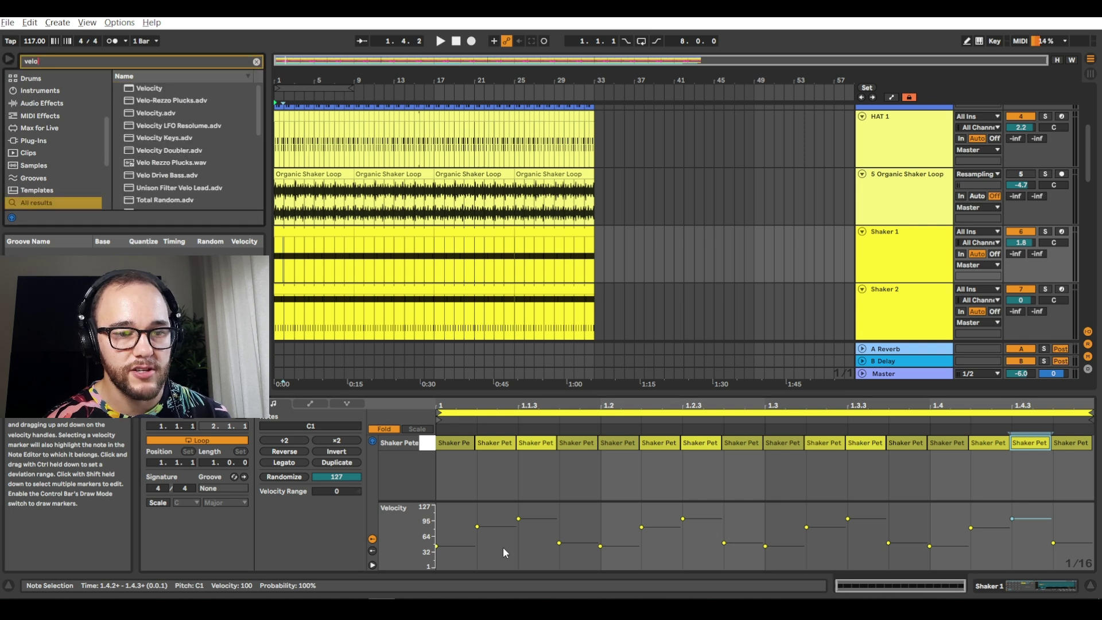
pyautogui.click(143, 91)
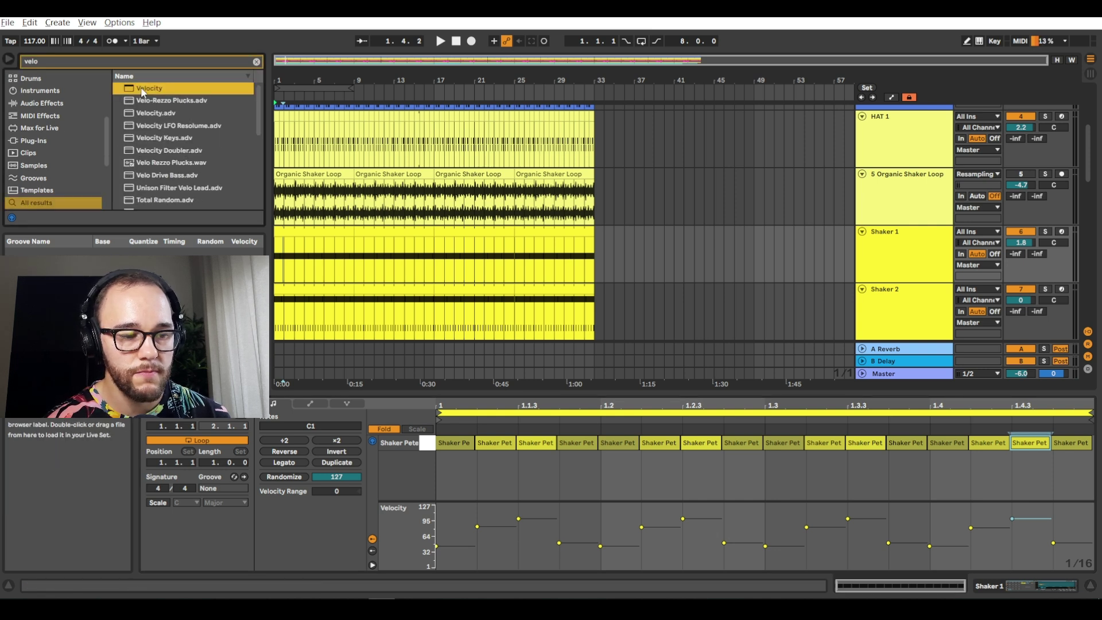
pyautogui.click(886, 275)
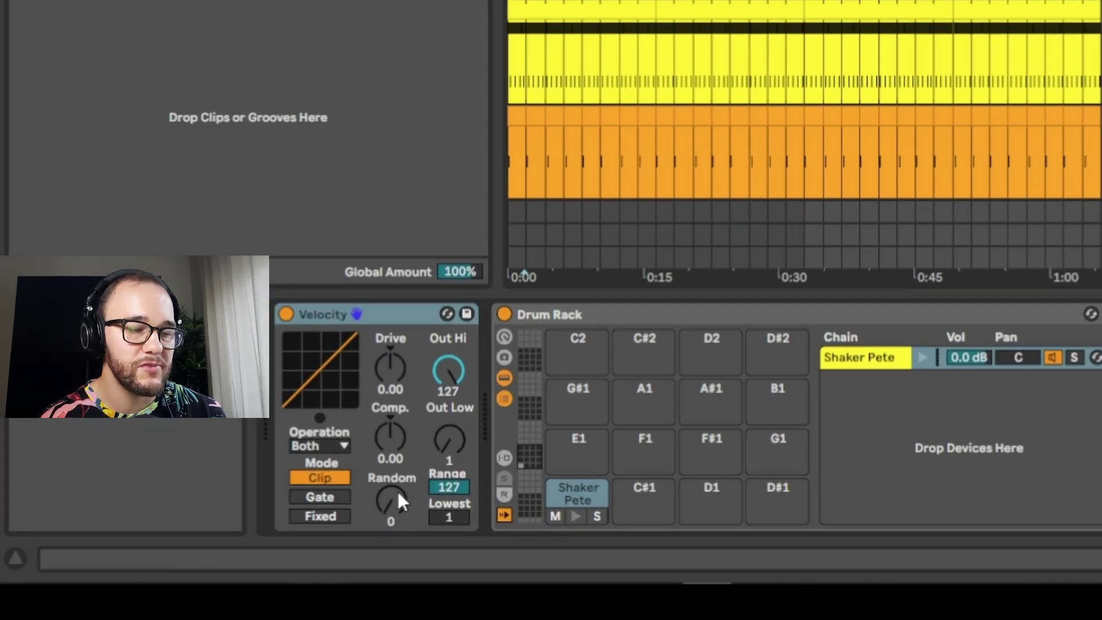
pyautogui.moveTo(398, 492); pyautogui.dragTo(398, 488)
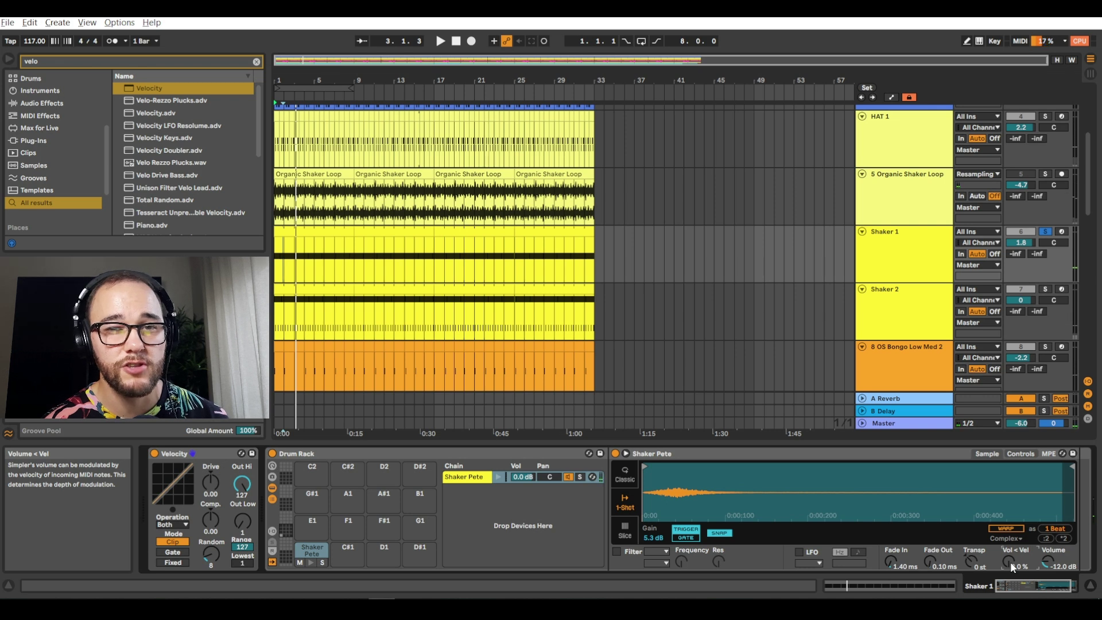
# - Play the soloed Shaker 1 and raise the Vol < Vel amount of its Shaker Pete sample
pyautogui.press('space')
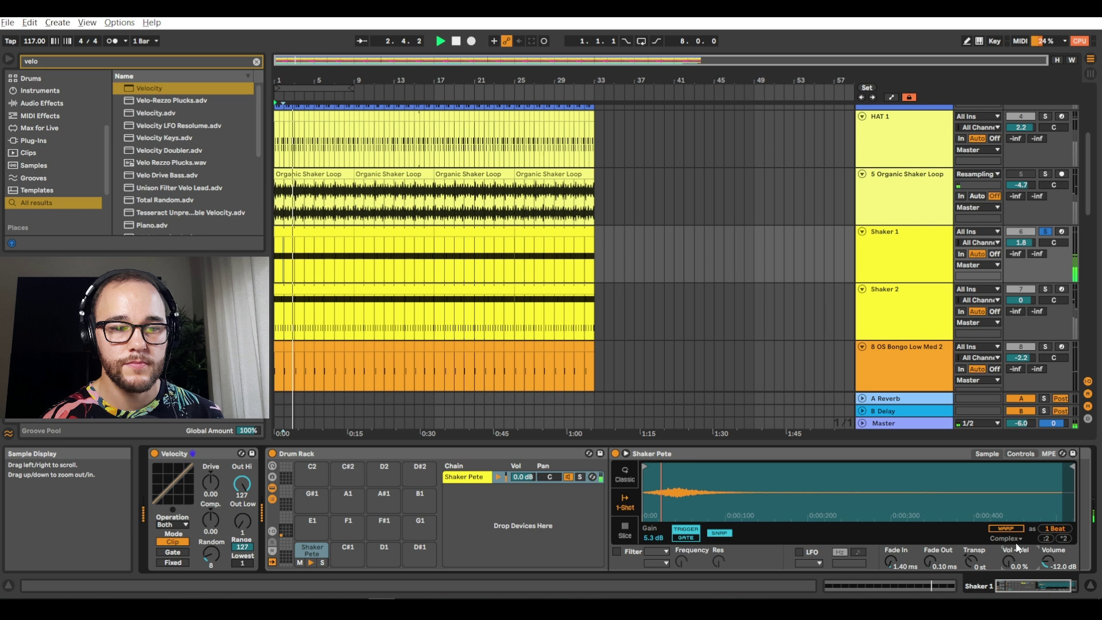
pyautogui.moveTo(1007, 562); pyautogui.dragTo(1008, 537)
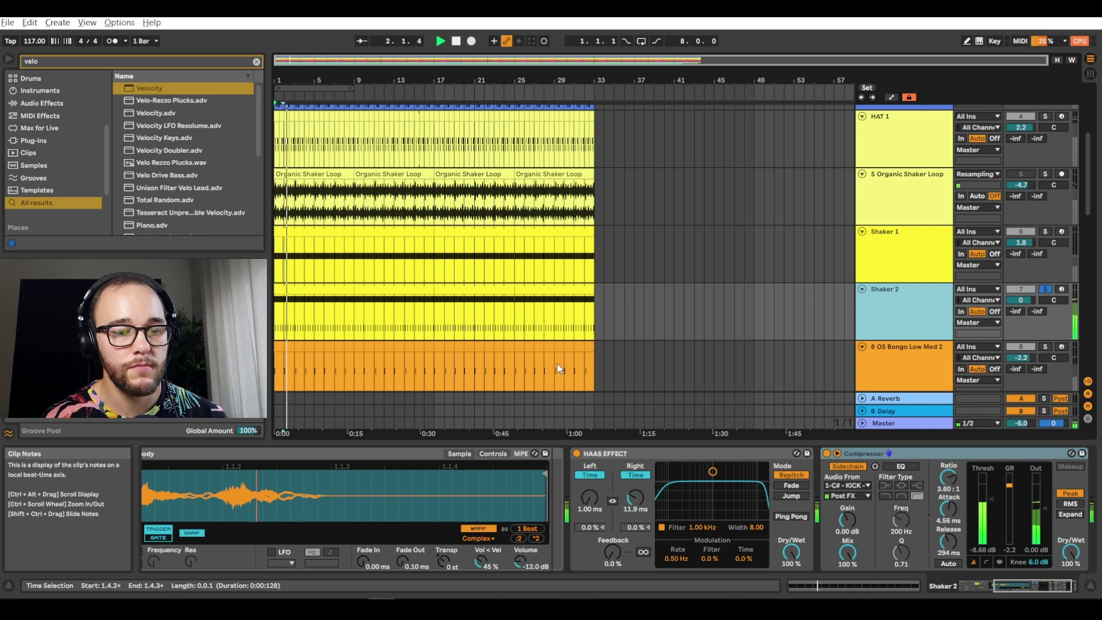
# - Show Shaker 2's Drum Rack, open its first clip to examine the layered note velocities, and listen to it
pyautogui.press('space')
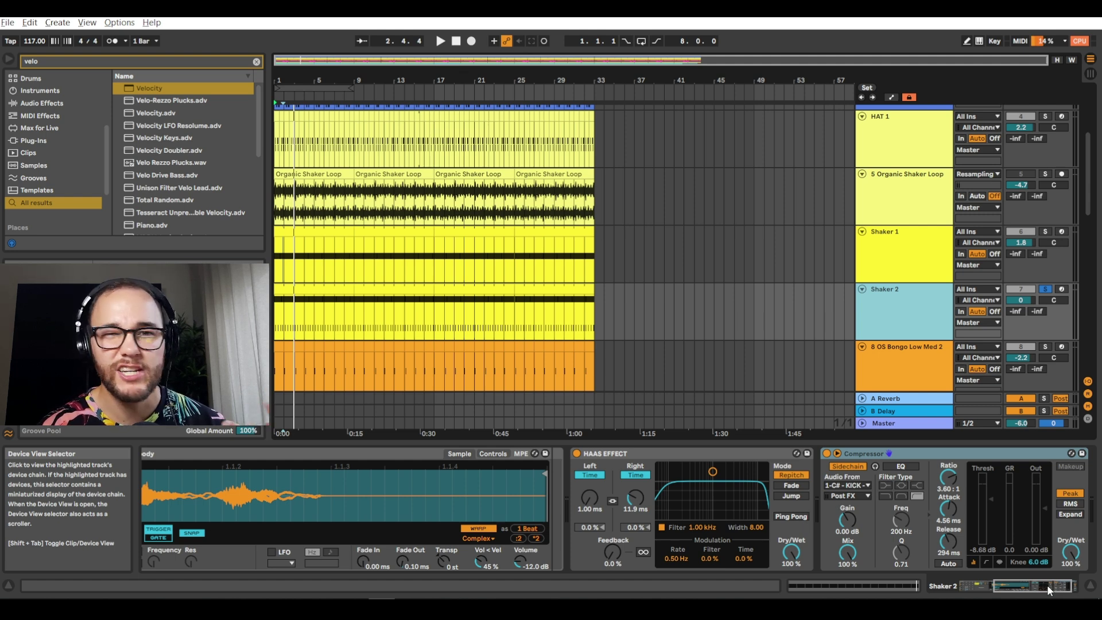
pyautogui.moveTo(1047, 584); pyautogui.dragTo(1014, 584)
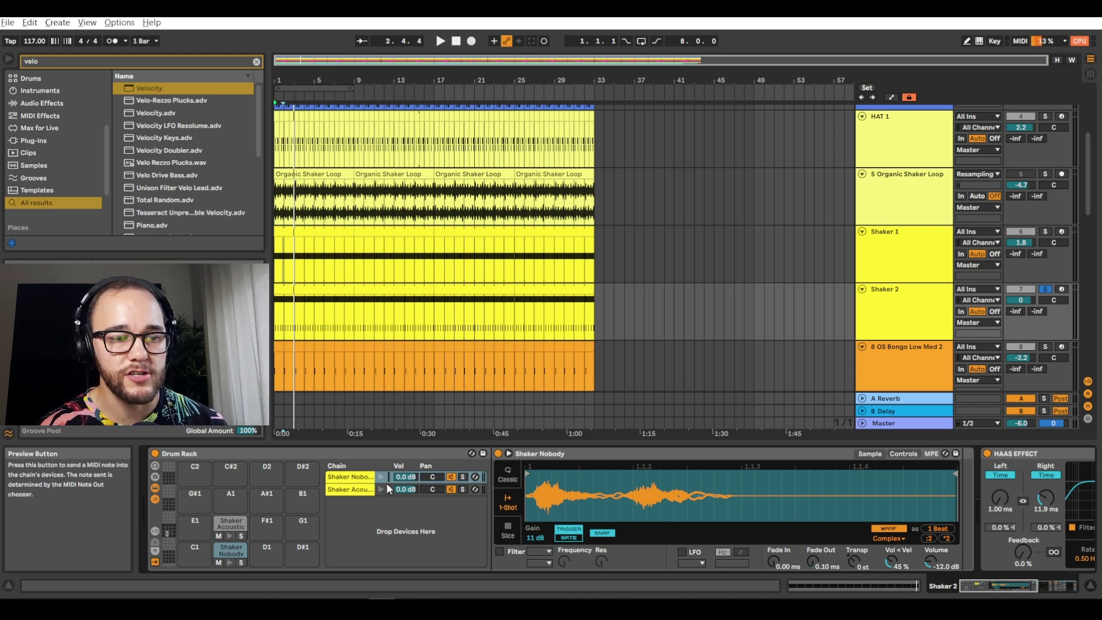
pyautogui.doubleClick(283, 290)
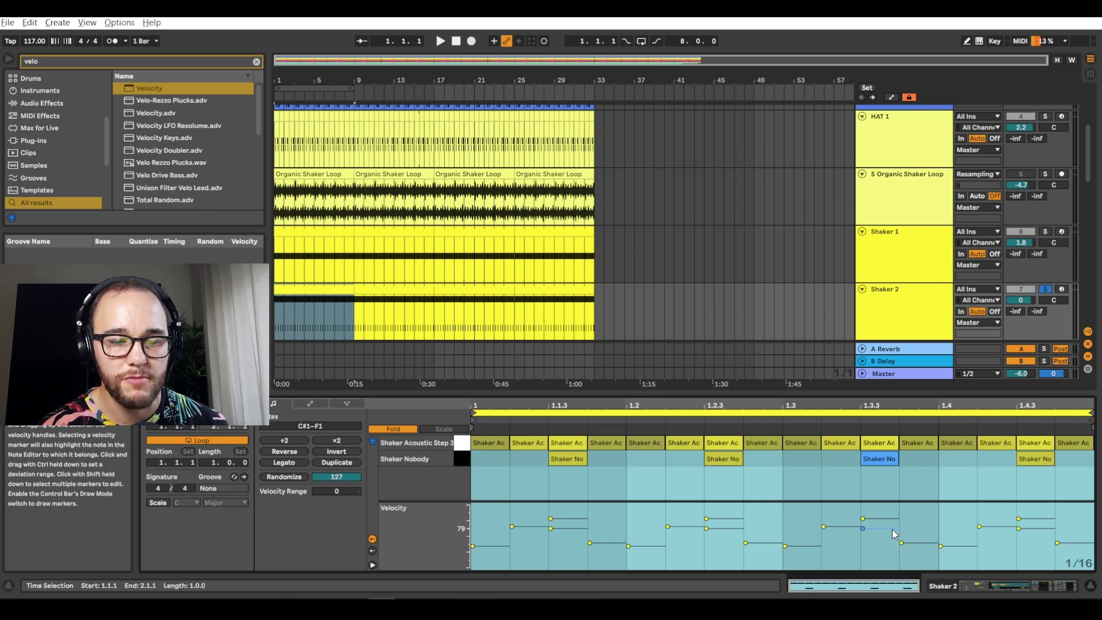
pyautogui.click(1068, 548)
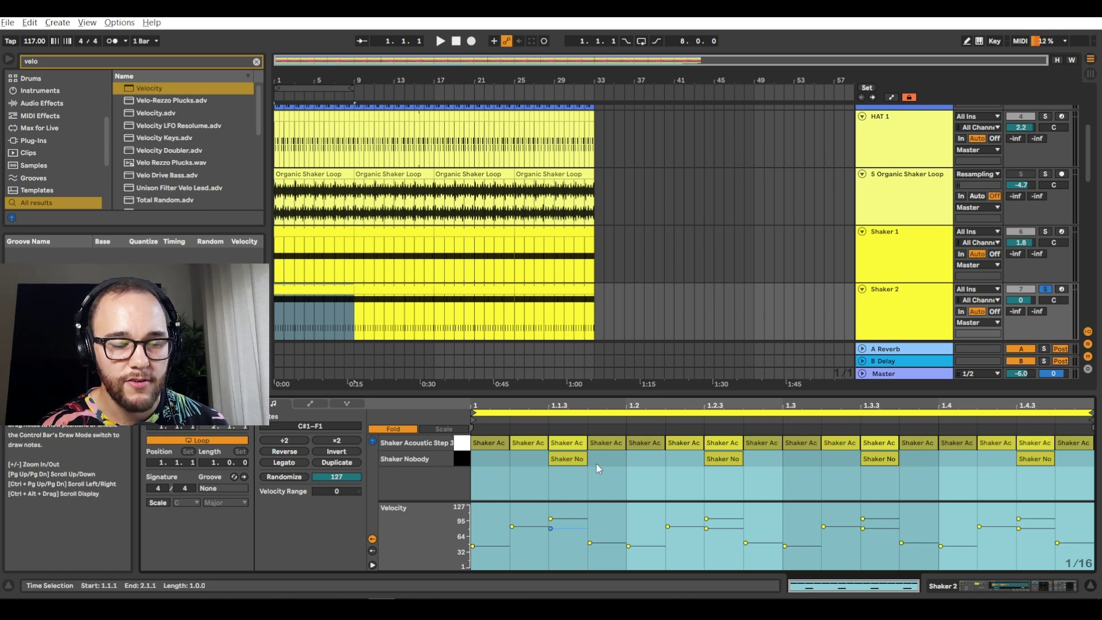
pyautogui.press('space')
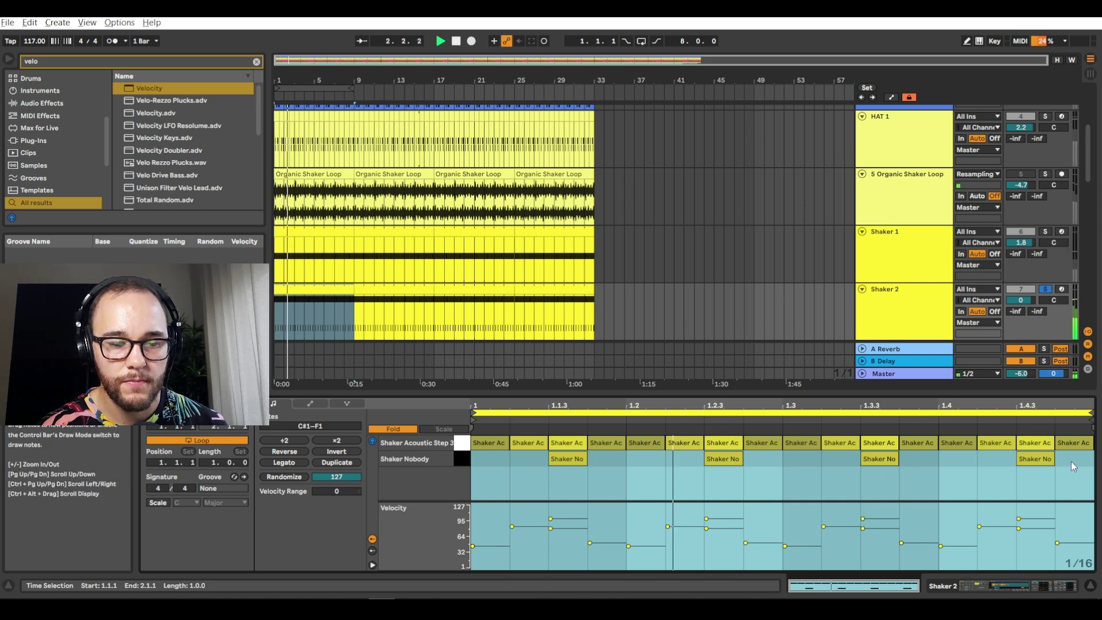
pyautogui.press('space')
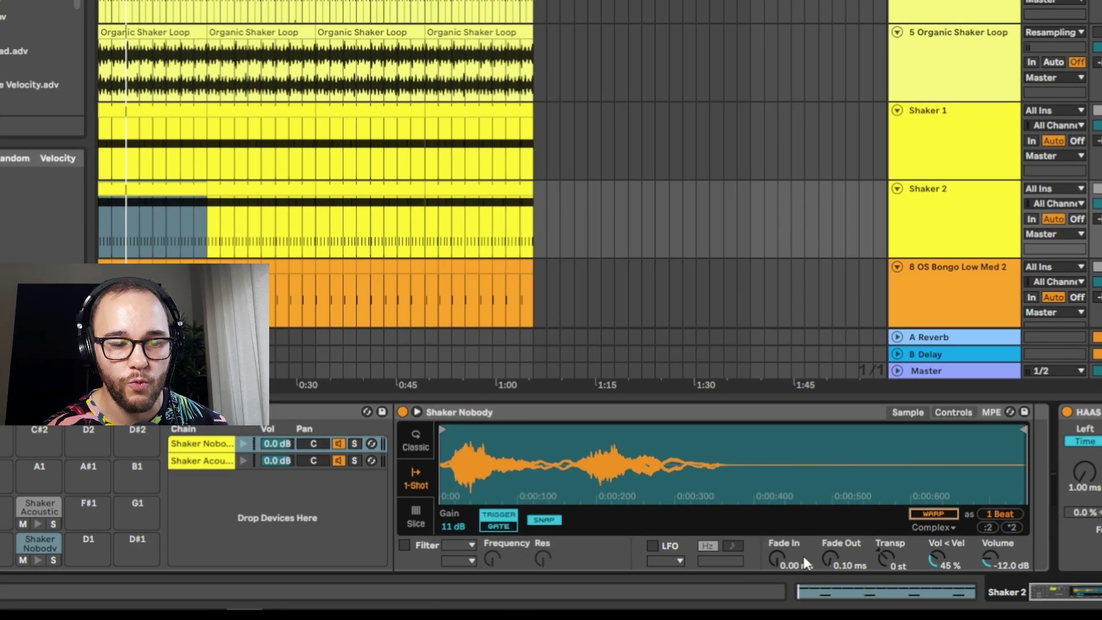
# - Play Shaker 2 while muting and unmuting the Shaker Nobody and Shaker Acoustic chains one after the other
pyautogui.press('space')
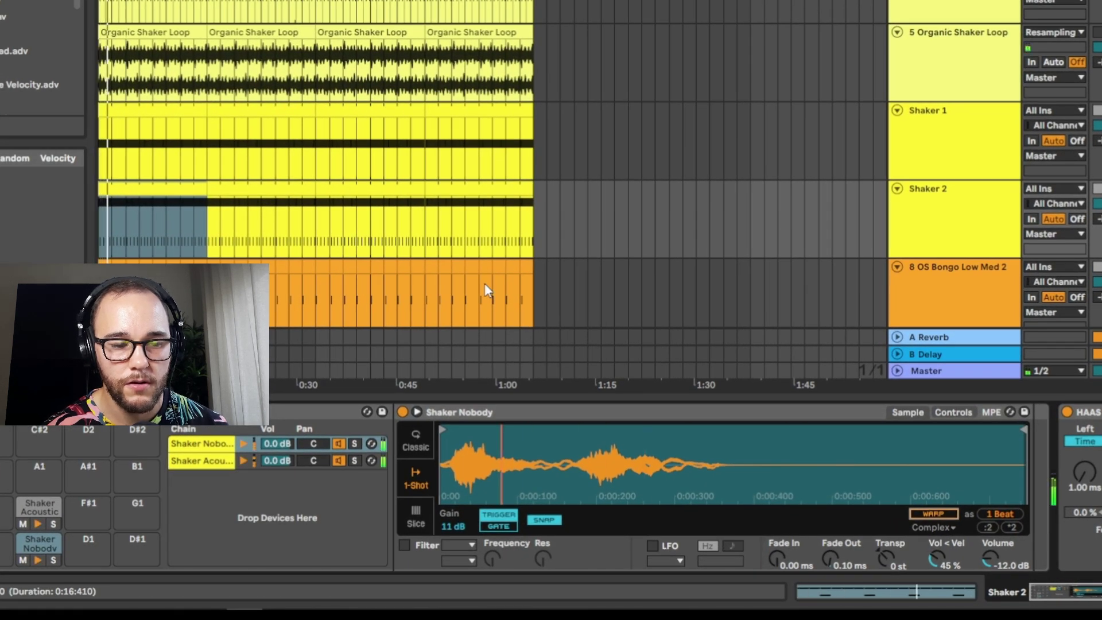
pyautogui.click(338, 443)
pyautogui.click(337, 443)
pyautogui.click(337, 459)
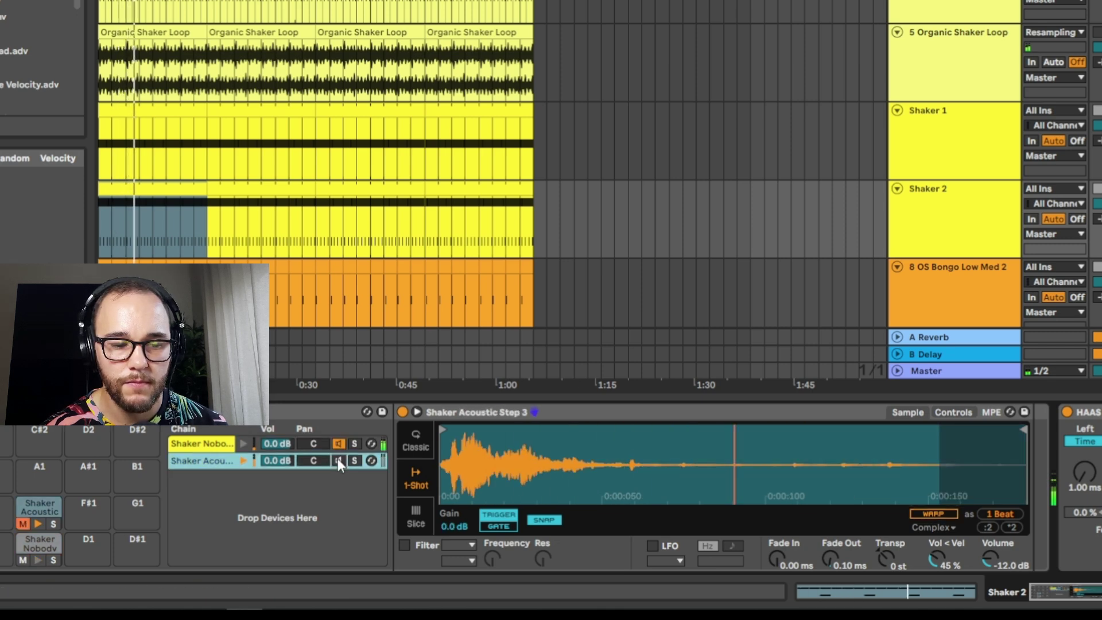
pyautogui.click(339, 460)
pyautogui.press('space')
# - View the Shaker Nobody and Shaker Acoustic samples in Shaker 2's Drum Rack and play the layered pattern again
pyautogui.click(204, 443)
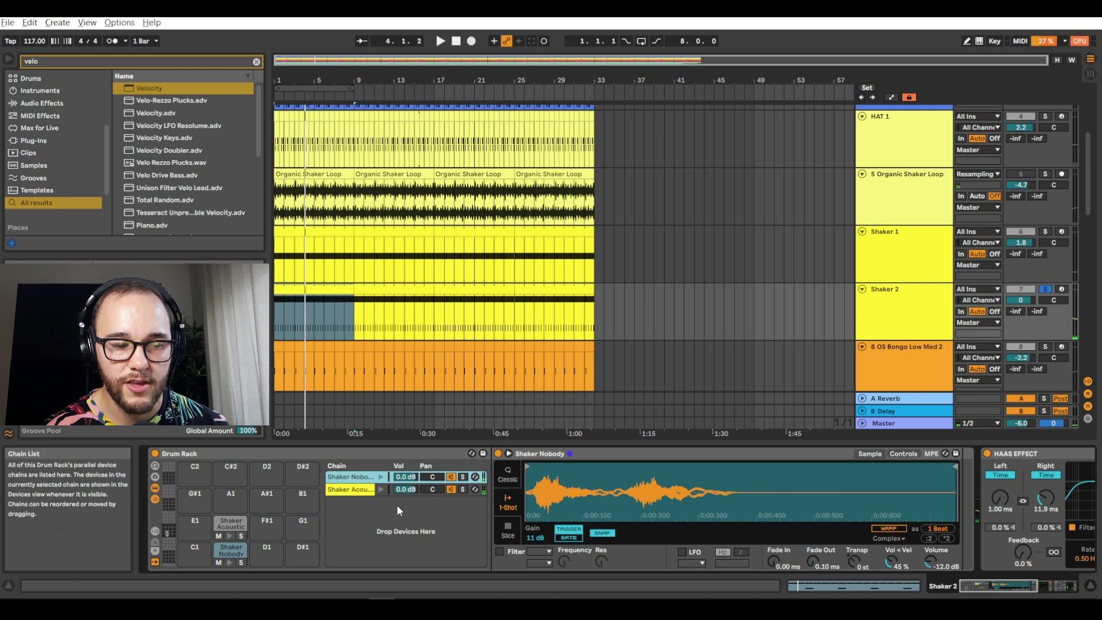
pyautogui.click(348, 489)
pyautogui.click(348, 476)
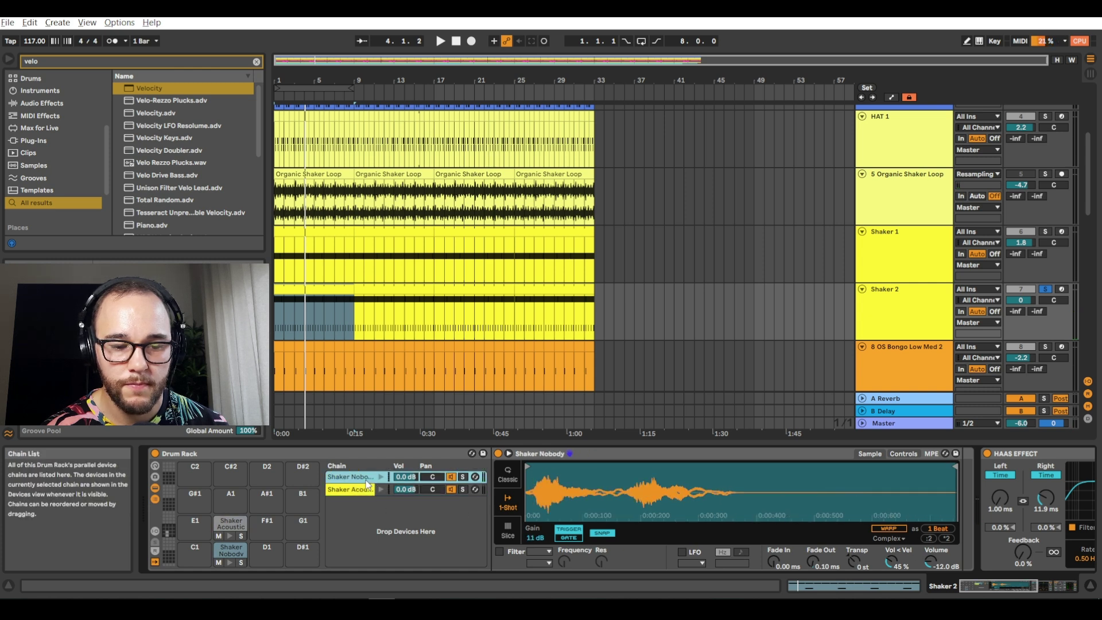
pyautogui.click(930, 526)
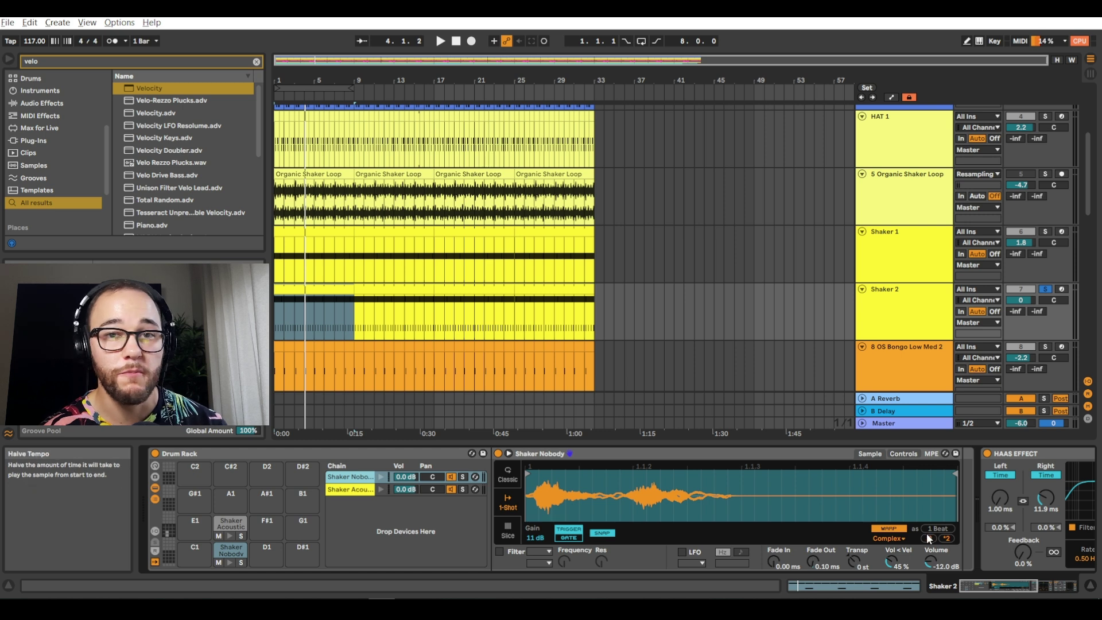
pyautogui.press('space')
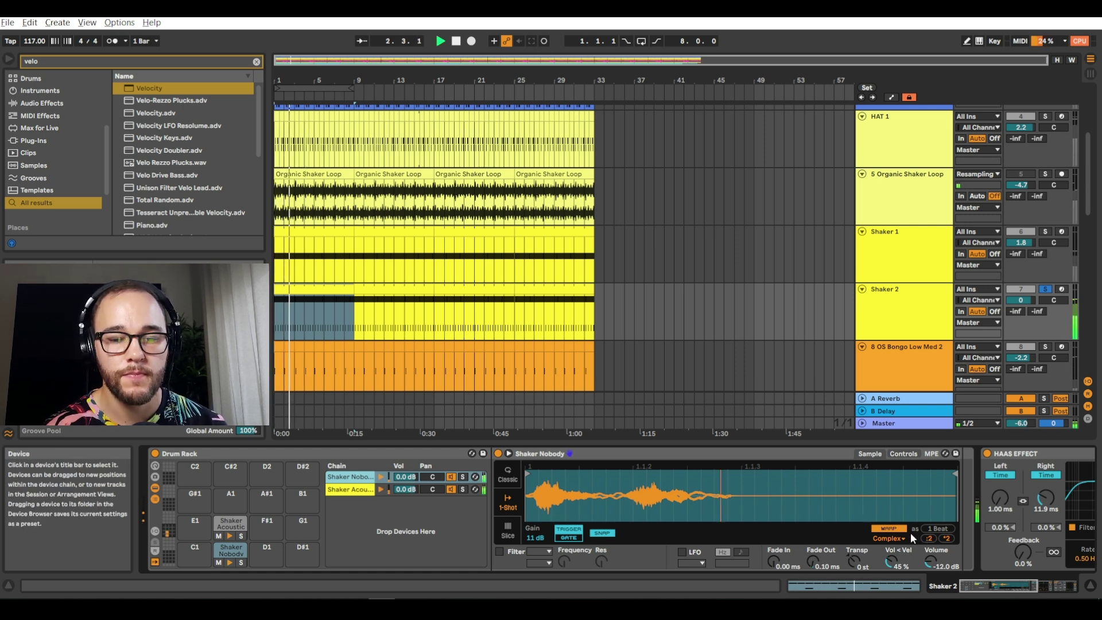
pyautogui.press('space')
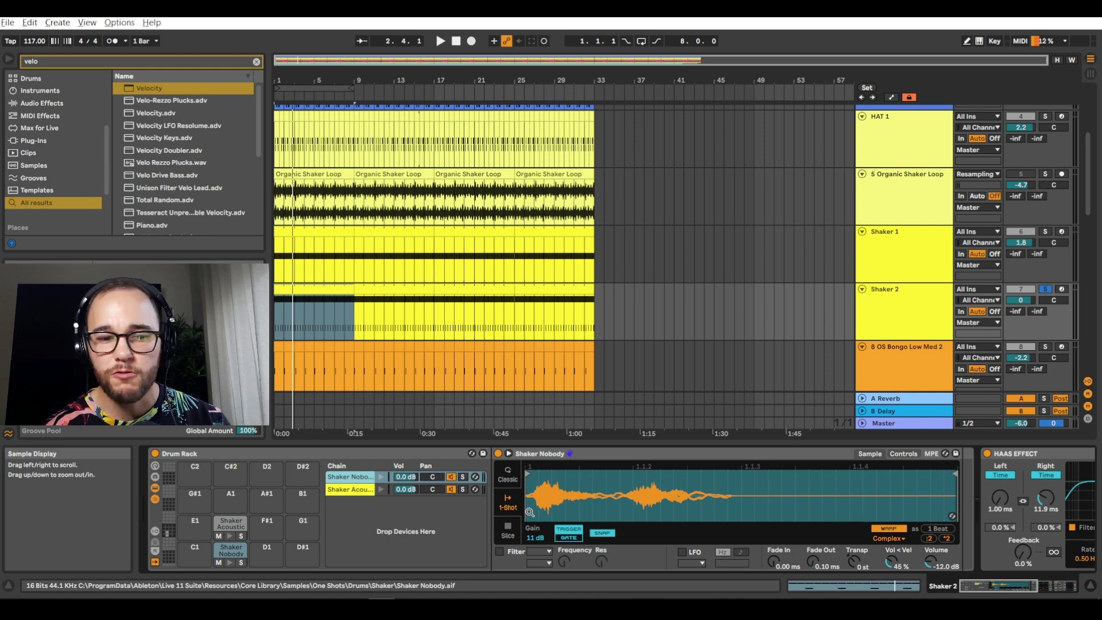
# - Insert an Auto Pan after the HAAS EFFECT on Shaker 2 with Amount 34.9% and Rate 0.20 Hz
pyautogui.moveTo(1003, 581); pyautogui.dragTo(1025, 582)
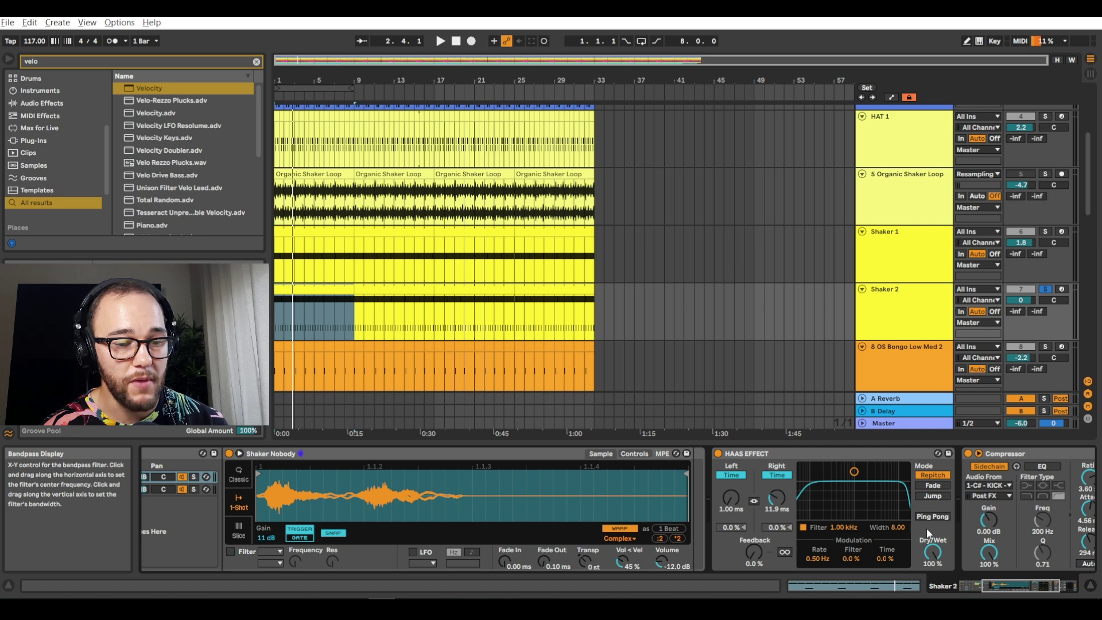
pyautogui.scroll(1, 867, 511)
pyautogui.scroll(-4, 866, 511)
pyautogui.scroll(-2, 866, 510)
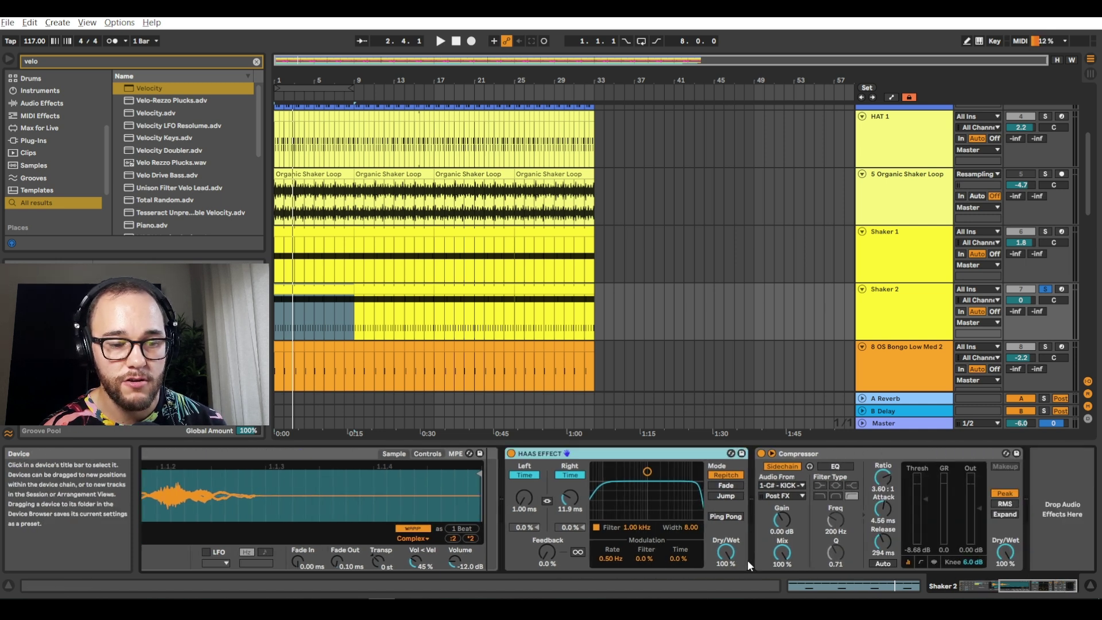
pyautogui.hotkey('ctrl', 'f')
pyautogui.write('auto')
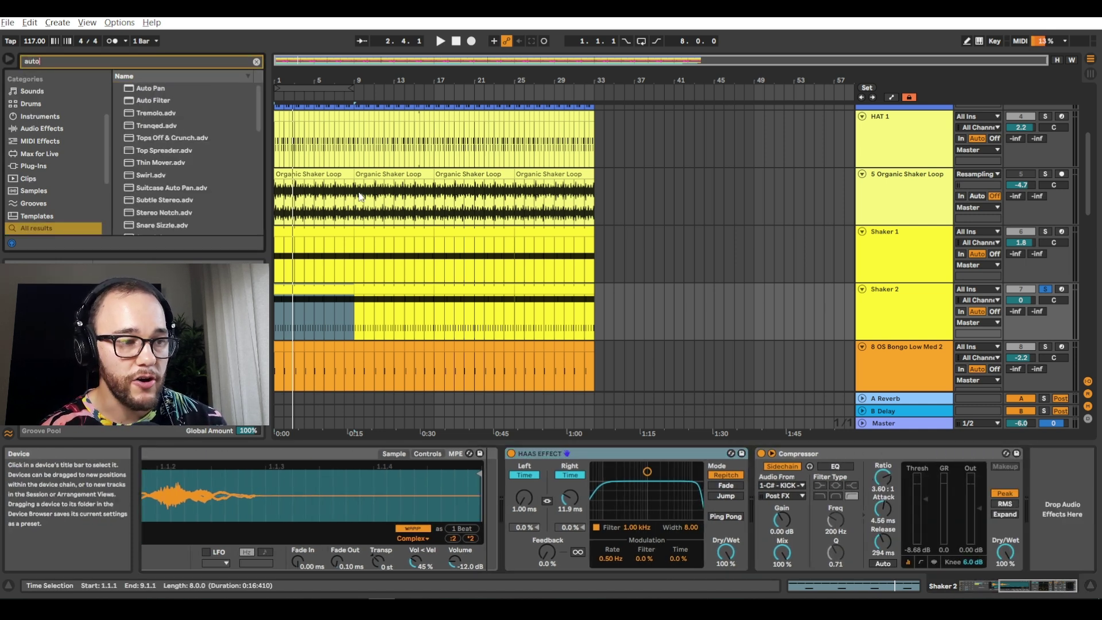
pyautogui.press('Return')
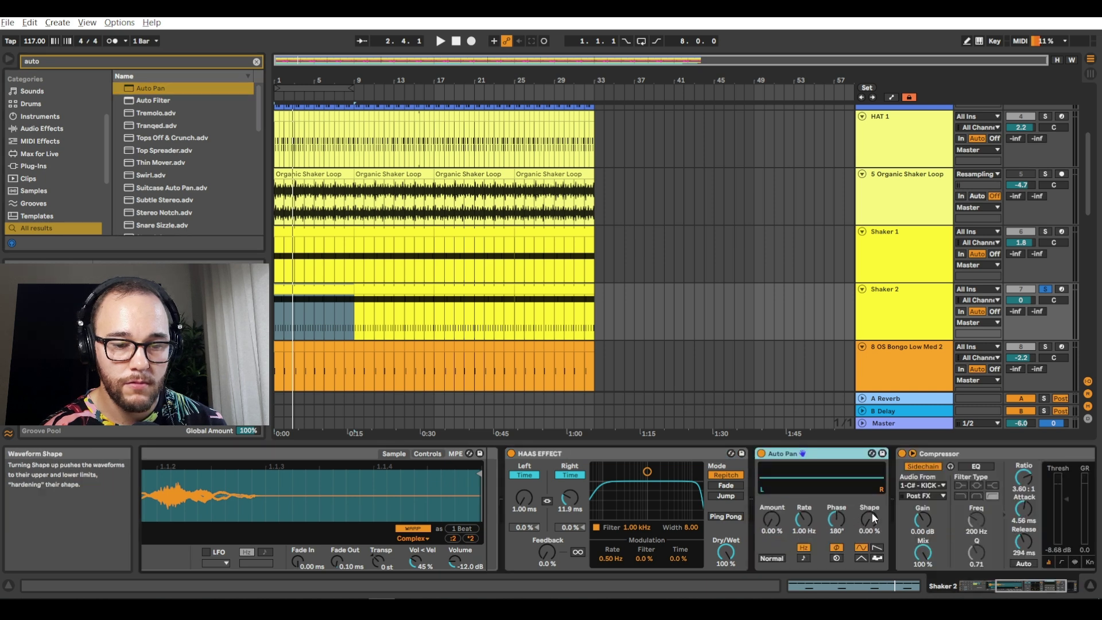
pyautogui.moveTo(777, 512); pyautogui.dragTo(804, 537)
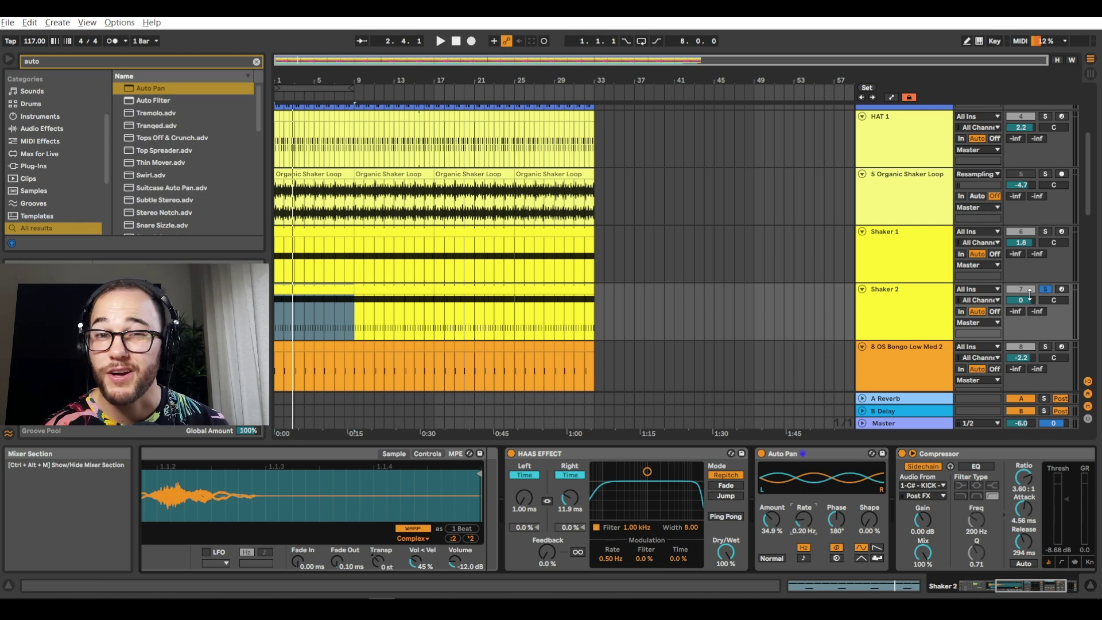
# - Solo Shaker 1 together with Shaker 2 and lower Shaker 1's volume to -3.2 dB during playback
pyautogui.keyDown('ctrl'); pyautogui.click(1045, 231); pyautogui.keyUp('ctrl')
pyautogui.press('space')
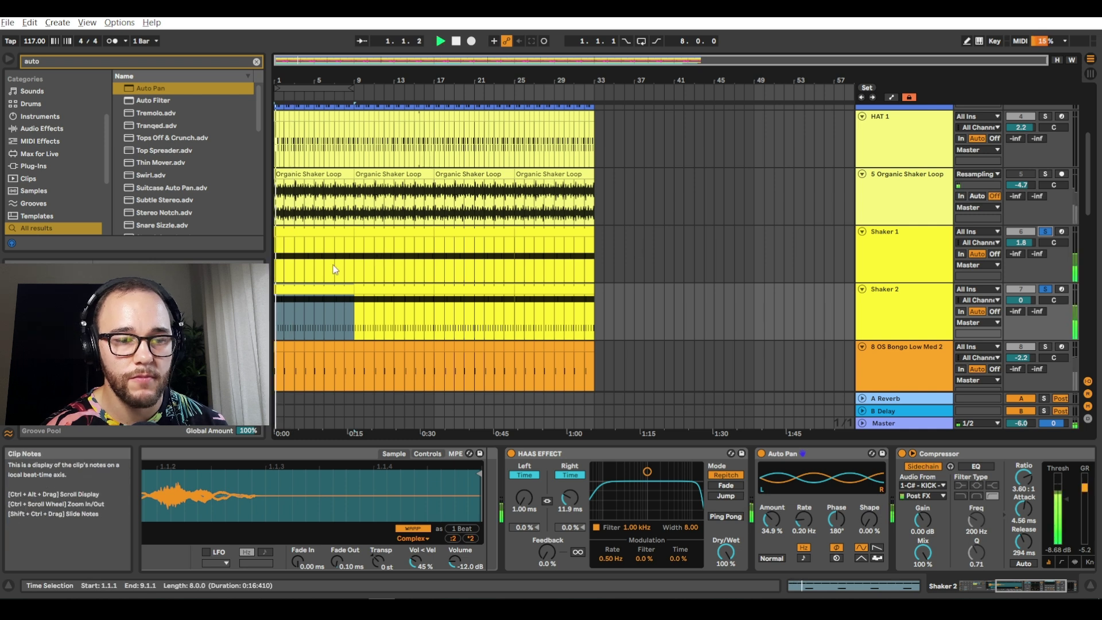
pyautogui.moveTo(1020, 248); pyautogui.dragTo(1020, 270)
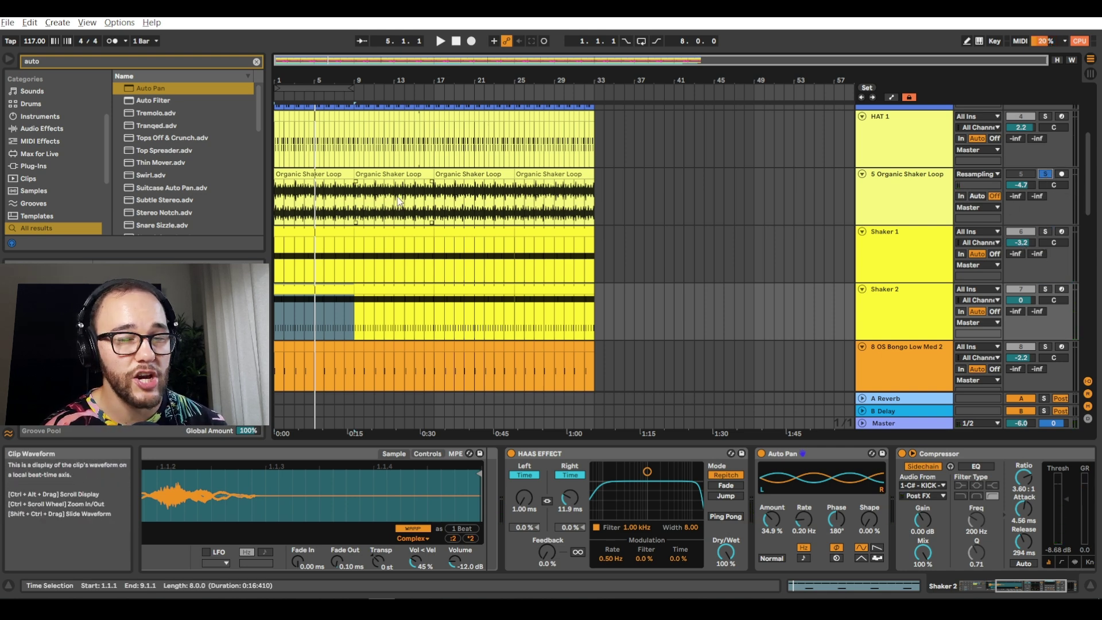
# - Listen to the soloed Organic Shaker Loop, and play it together with the soloed Shaker 1 and Shaker 2
pyautogui.press('space')
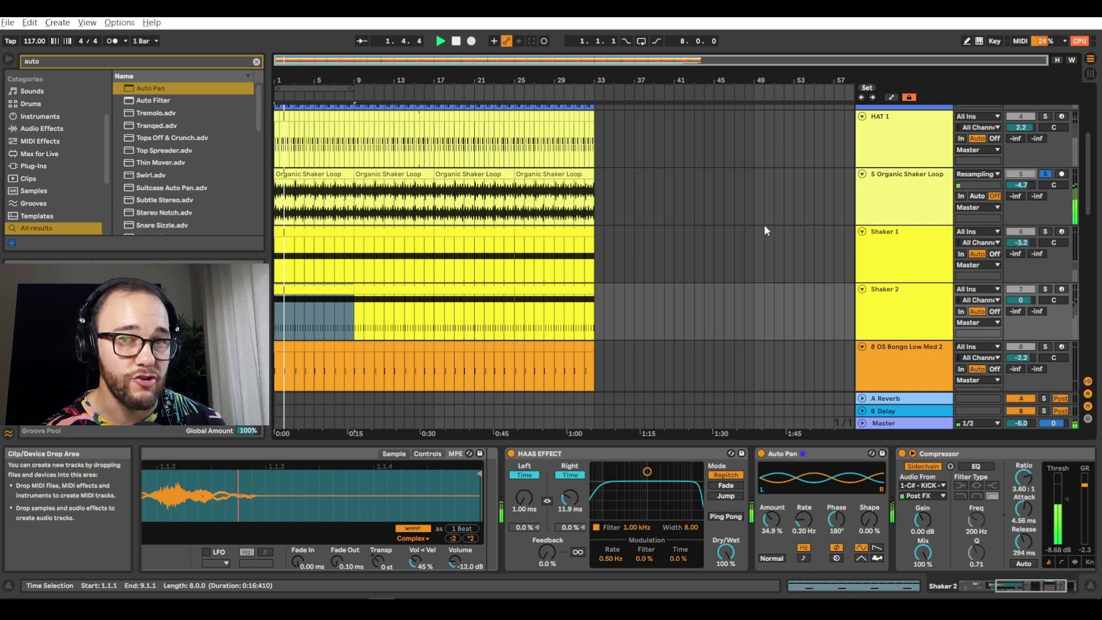
pyautogui.press('space')
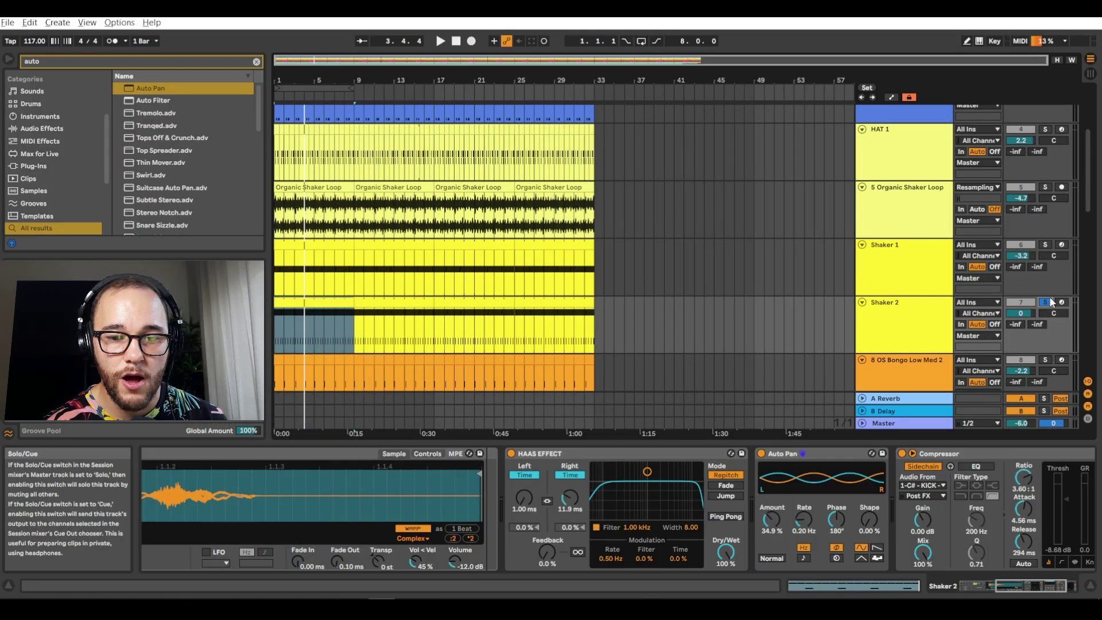
pyautogui.click(1045, 188)
pyautogui.press('space')
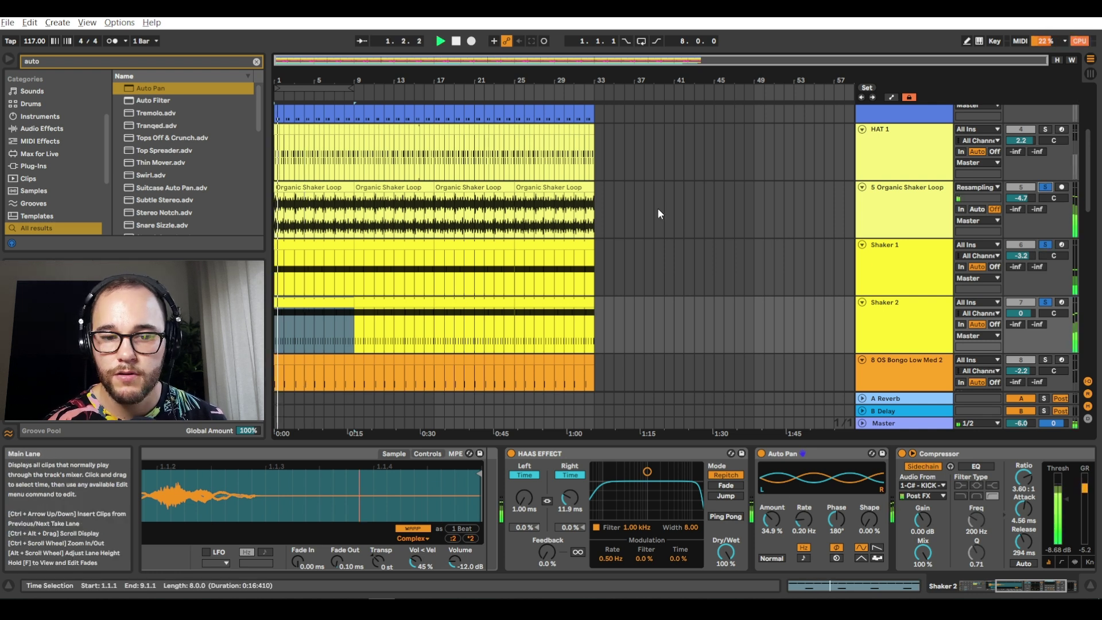
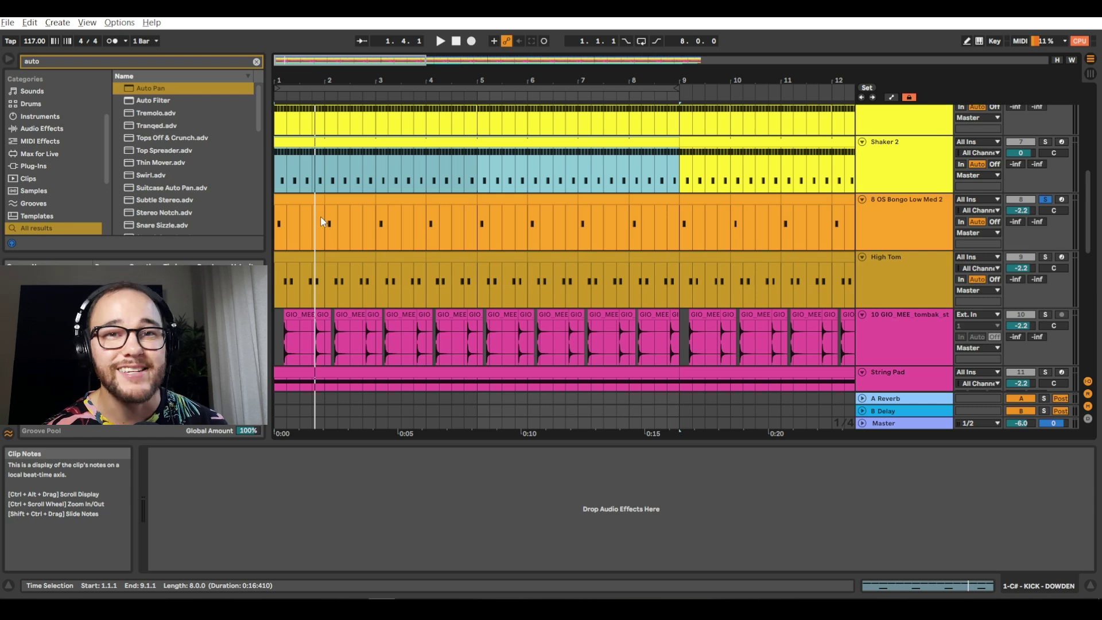
# - Play the soloed bongo track and solo the High Tom and GIO_MEE_tombak tracks together with it
pyautogui.keyDown('ctrl'); pyautogui.scroll(-3, 465, 236); pyautogui.keyUp('ctrl')
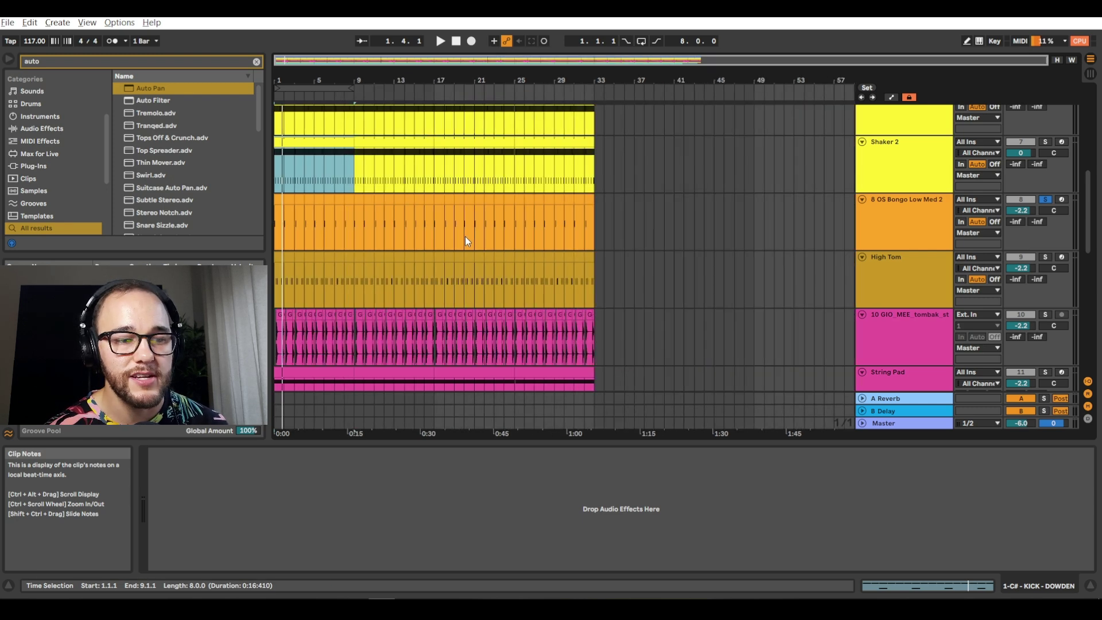
pyautogui.keyDown('ctrl'); pyautogui.scroll(-3, 368, 257); pyautogui.keyUp('ctrl')
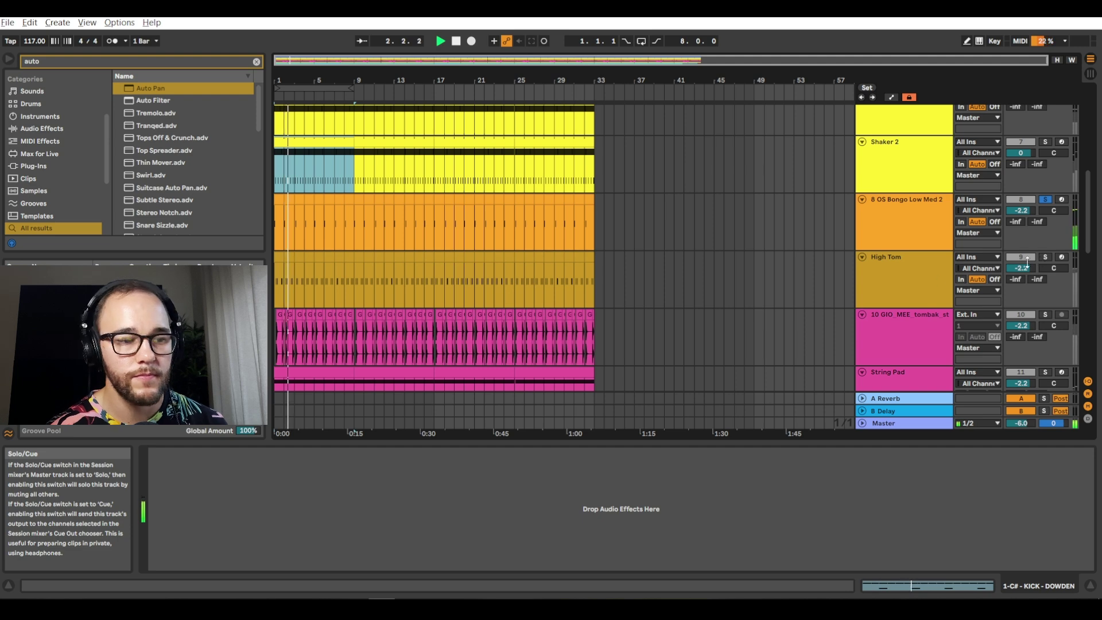
pyautogui.keyDown('ctrl'); pyautogui.scroll(3, 376, 255); pyautogui.keyUp('ctrl')
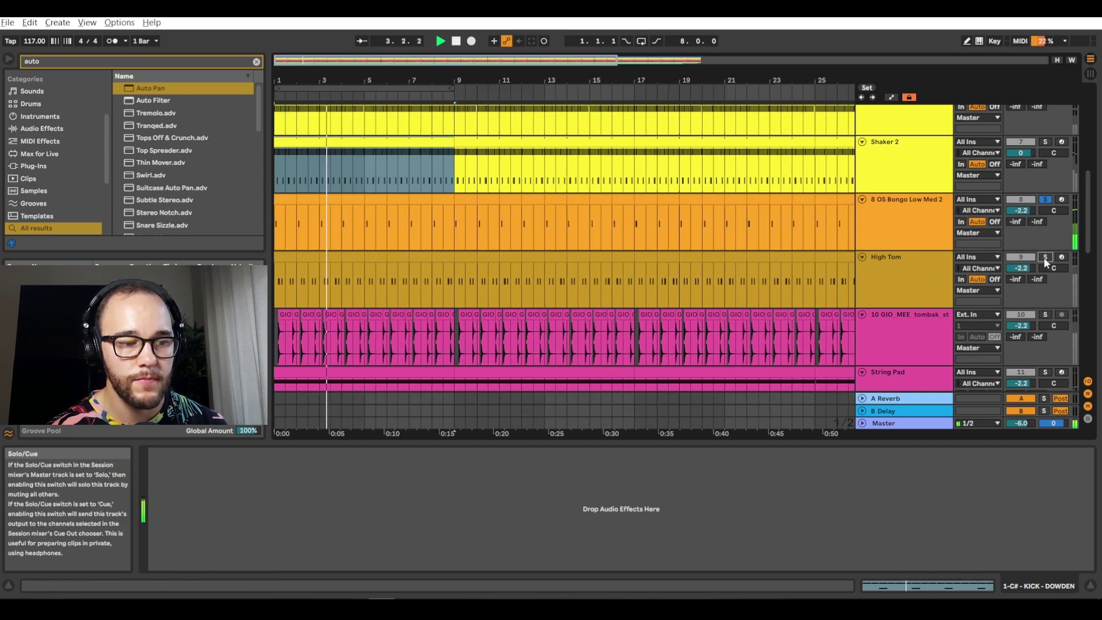
pyautogui.scroll(-1, 418, 267)
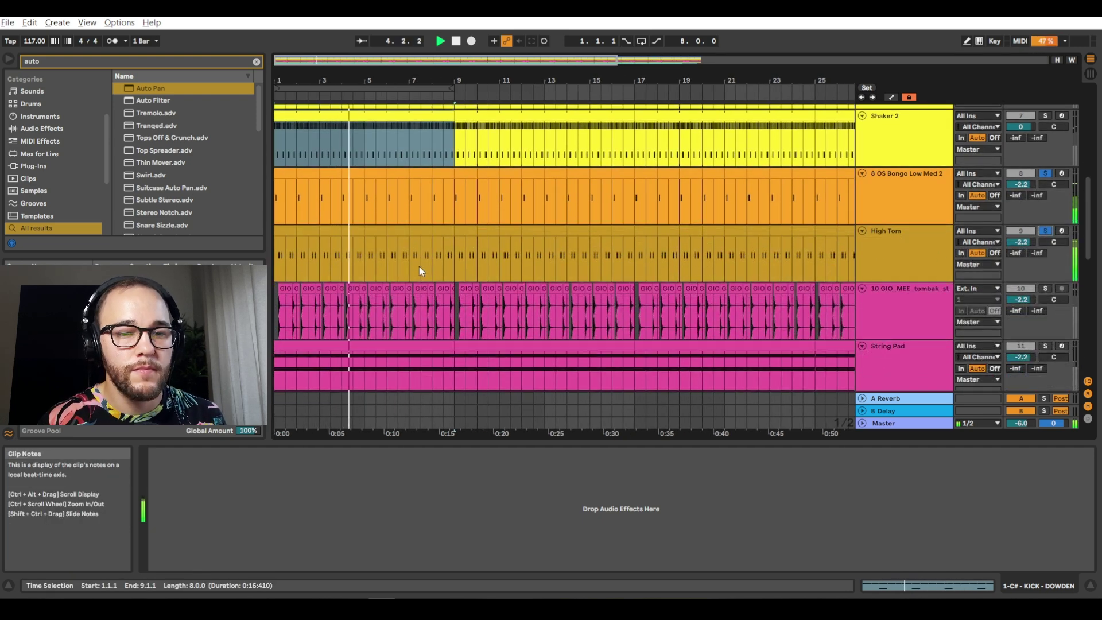
pyautogui.scroll(-2, 419, 266)
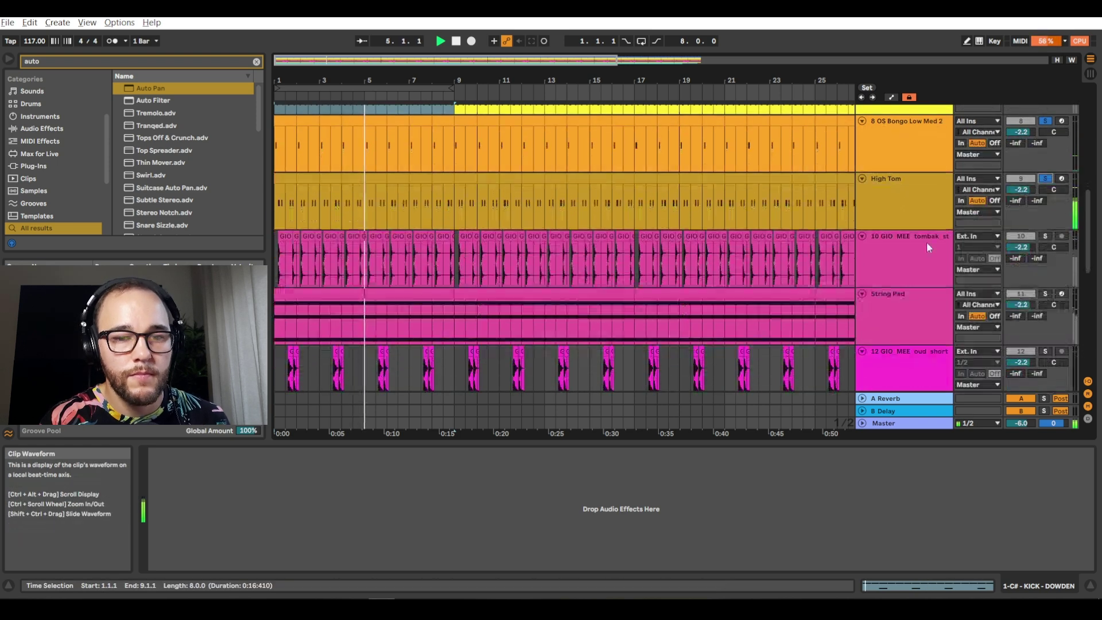
pyautogui.click(1045, 236)
pyautogui.scroll(-1, 460, 260)
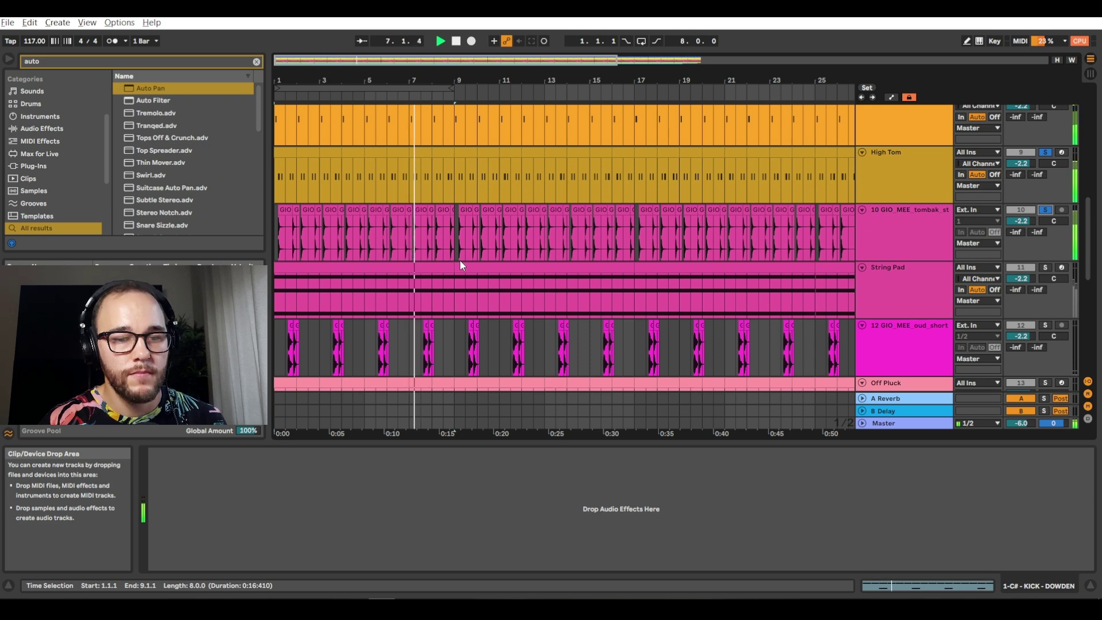
# - Solo the GIO_MEE_oud_short and Off Pluck tracks as well while the percussion keeps playing
pyautogui.scroll(-2, 721, 265)
pyautogui.scroll(-3, 722, 266)
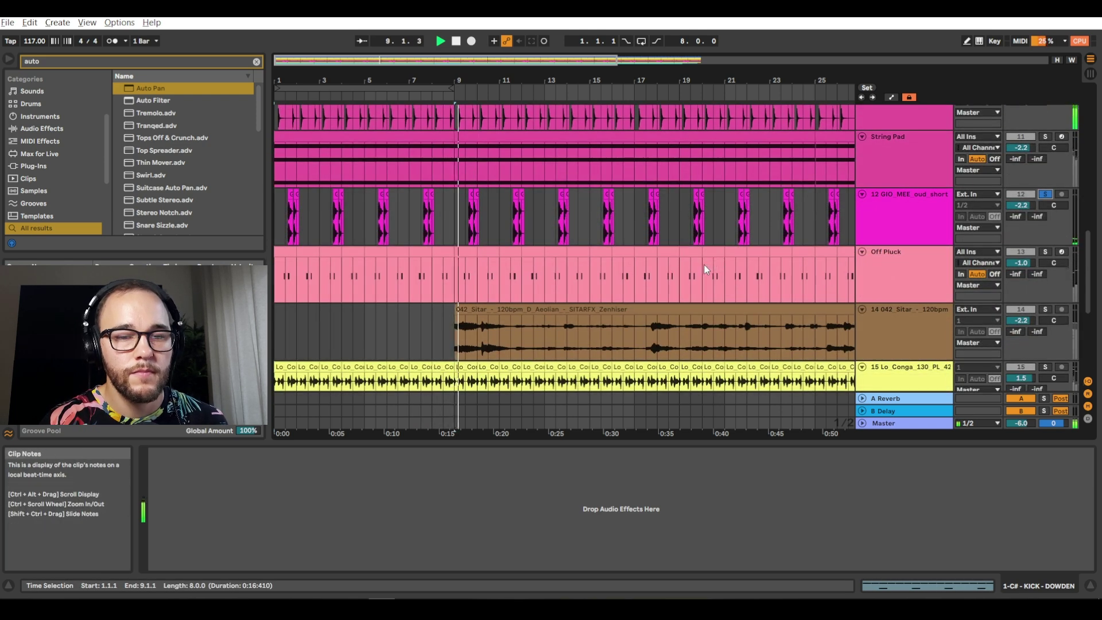
pyautogui.click(1047, 250)
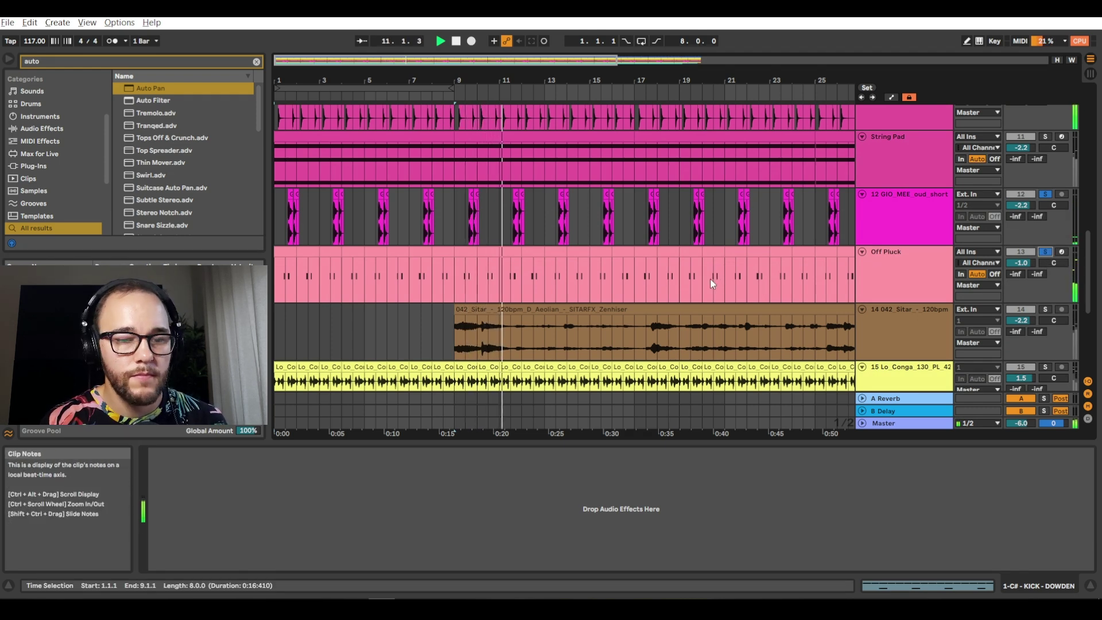
# - Move the first C#1 note in Off Pluck's clip at bar 13 earlier to 1.2.3
pyautogui.scroll(-3, 711, 282)
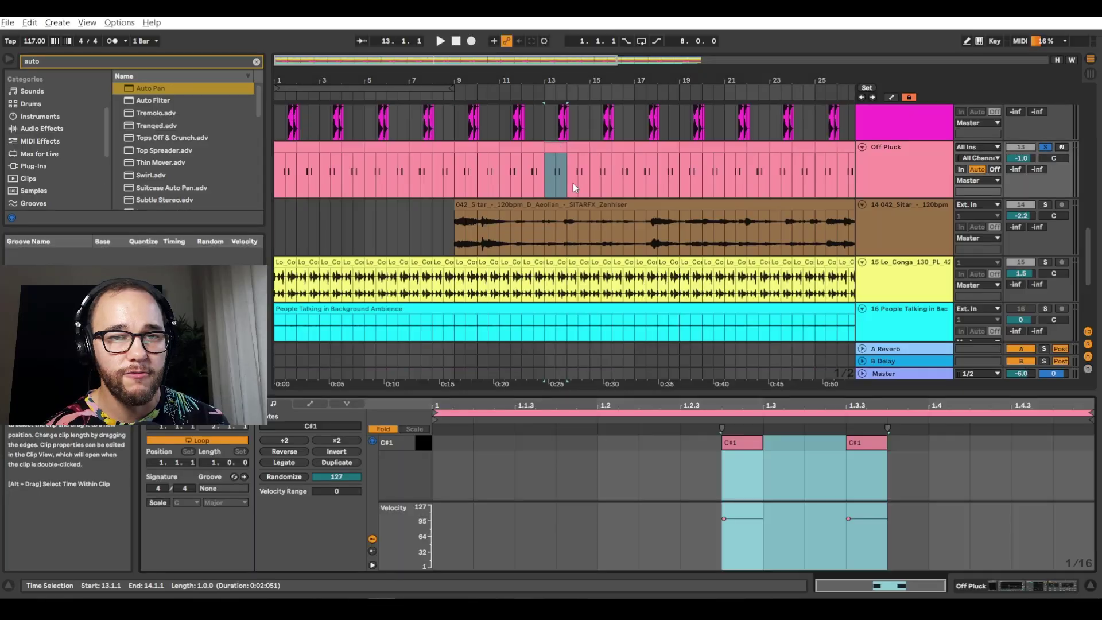
pyautogui.moveTo(747, 444); pyautogui.dragTo(723, 444)
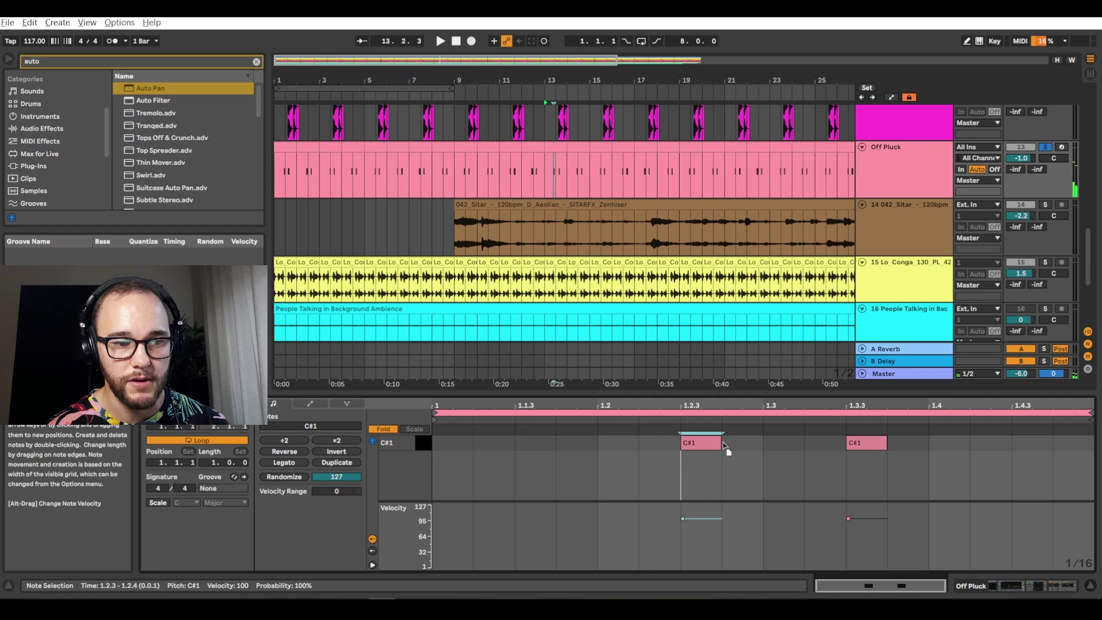
# - Listen to the People Talking in Background Ambience track on its own from bar 10, and unsolo it
pyautogui.click(476, 294)
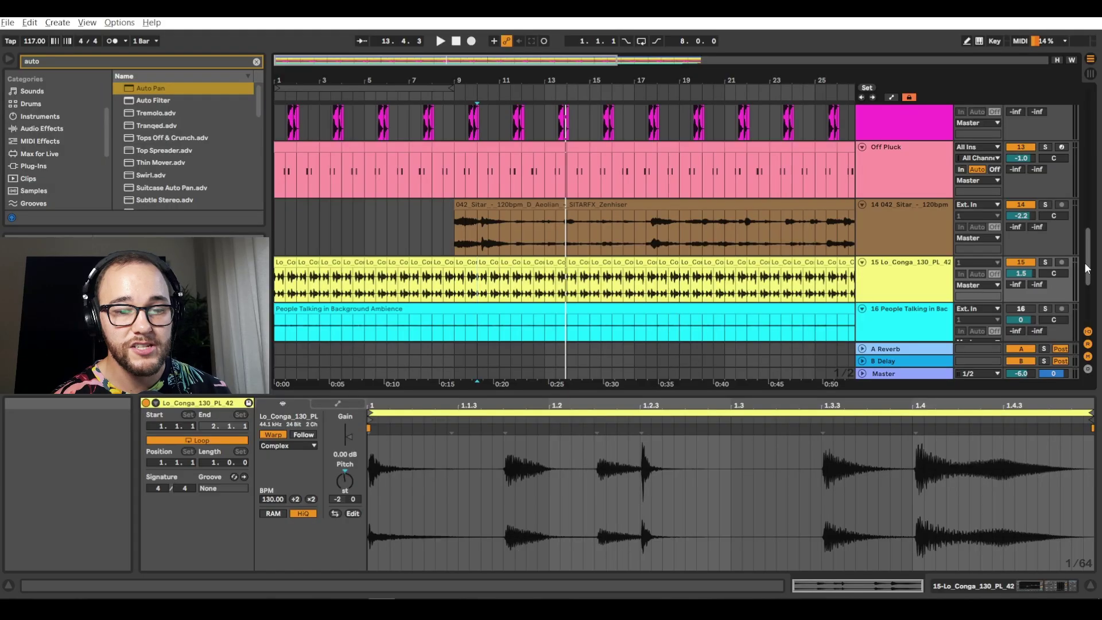
pyautogui.moveTo(1083, 263); pyautogui.dragTo(1084, 276)
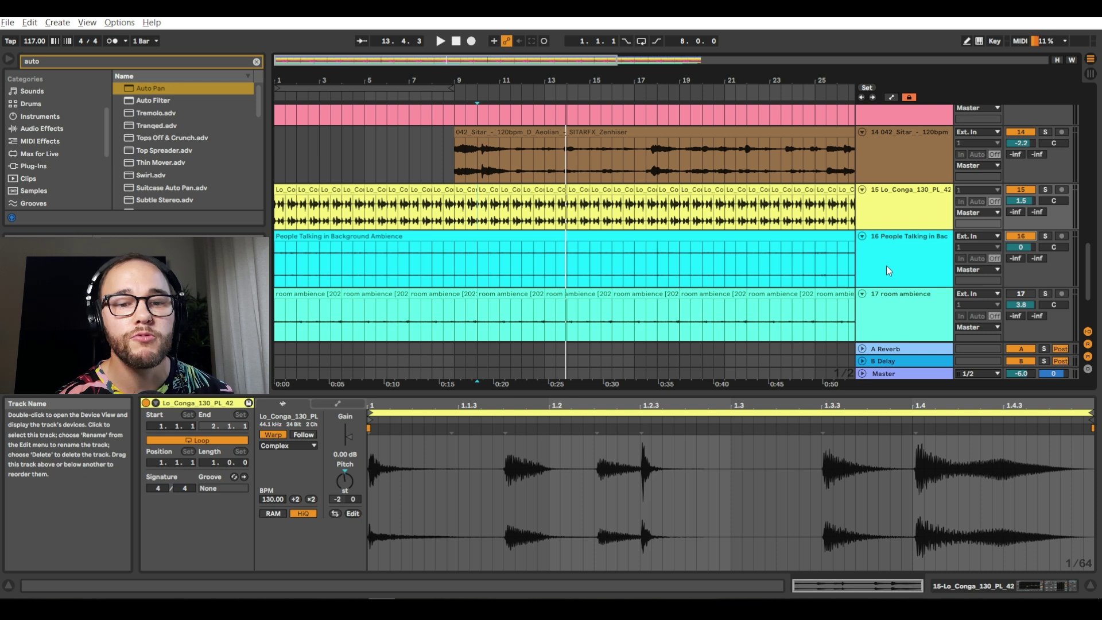
pyautogui.click(1045, 236)
pyautogui.press('space')
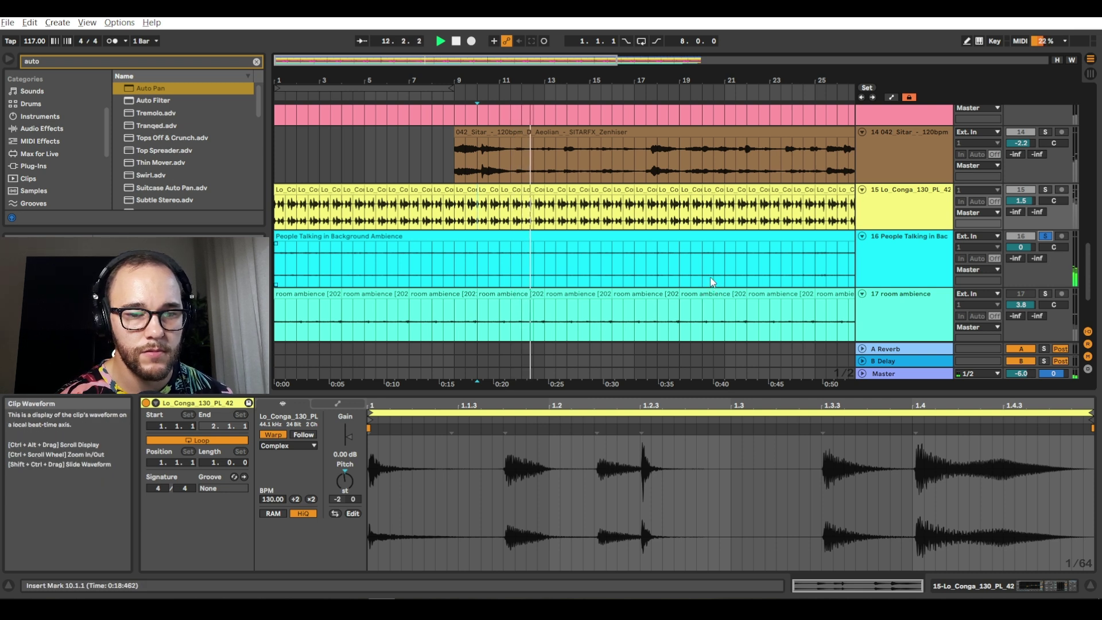
pyautogui.click(1045, 236)
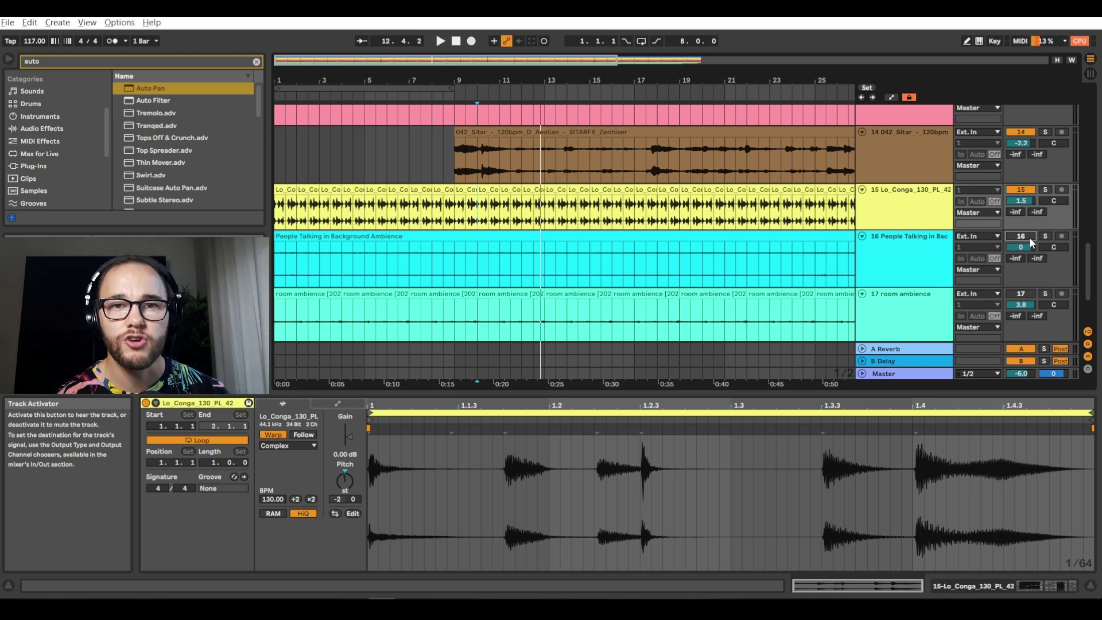
# - Raise the People Talking in Background Ambience track to 1.5 dB during full playback and compare the mix with it muted
pyautogui.scroll(-3, 672, 241)
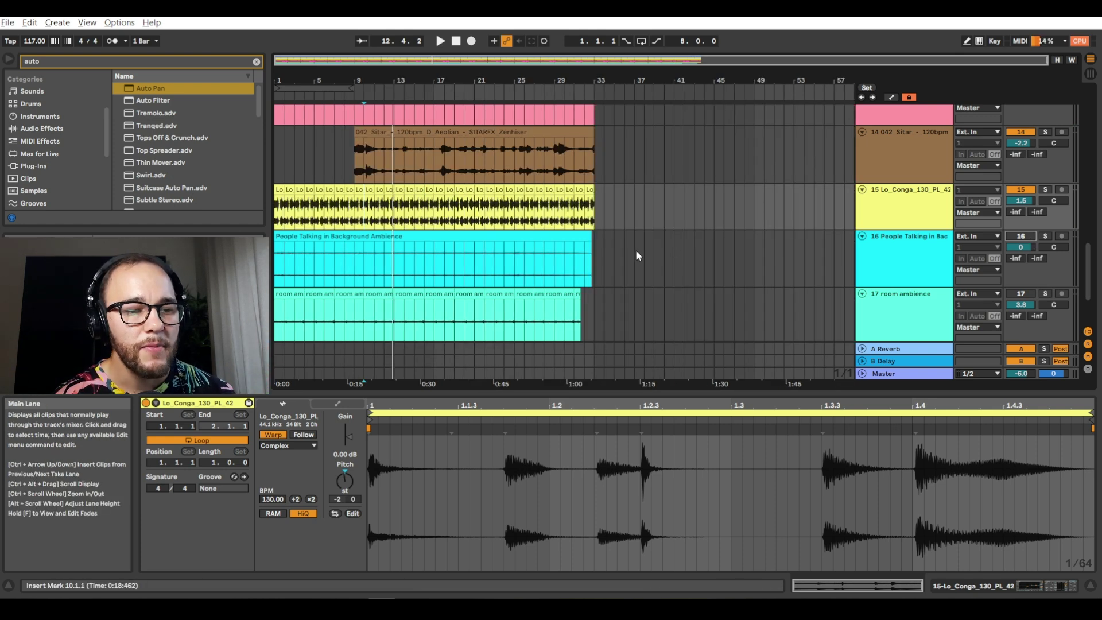
pyautogui.scroll(1, 380, 259)
pyautogui.scroll(-1, 385, 263)
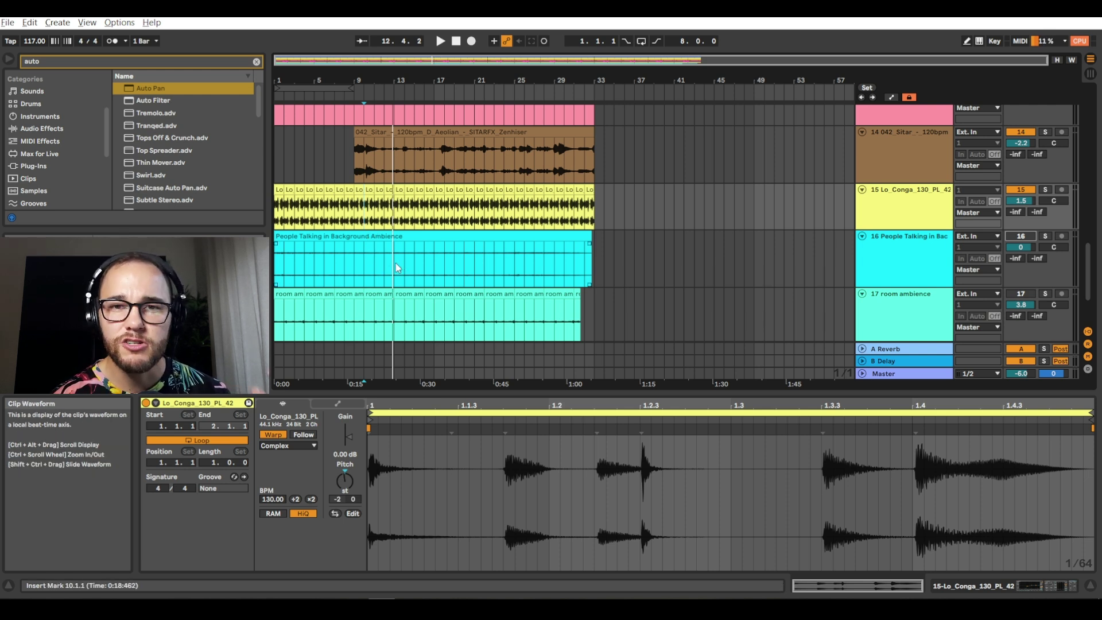
pyautogui.click(335, 259)
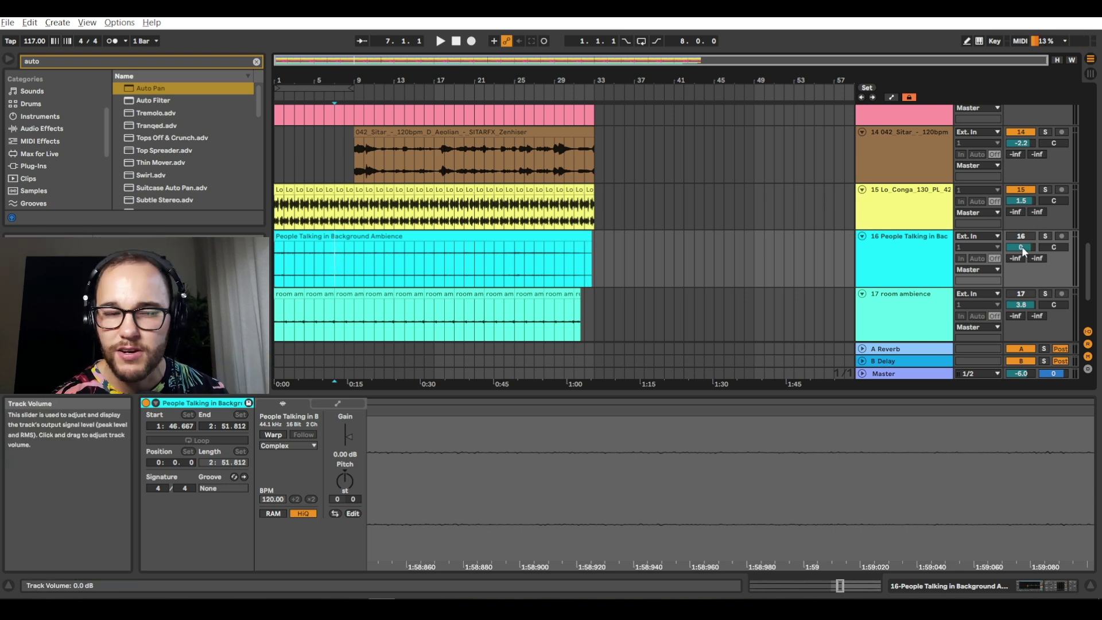
pyautogui.press('space')
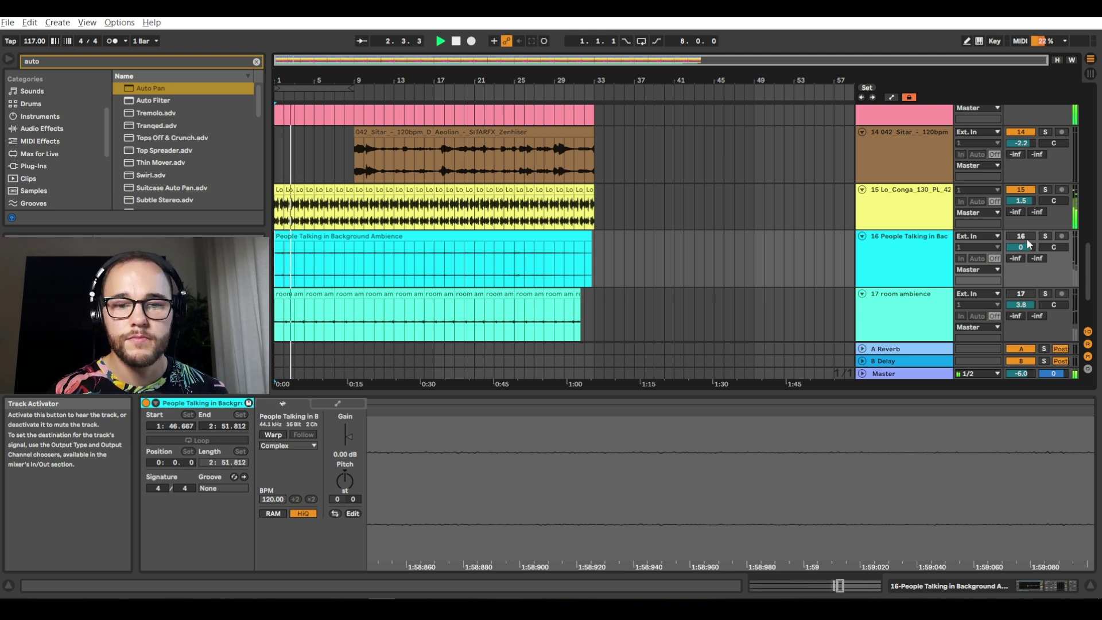
pyautogui.moveTo(1026, 248); pyautogui.dragTo(1026, 243)
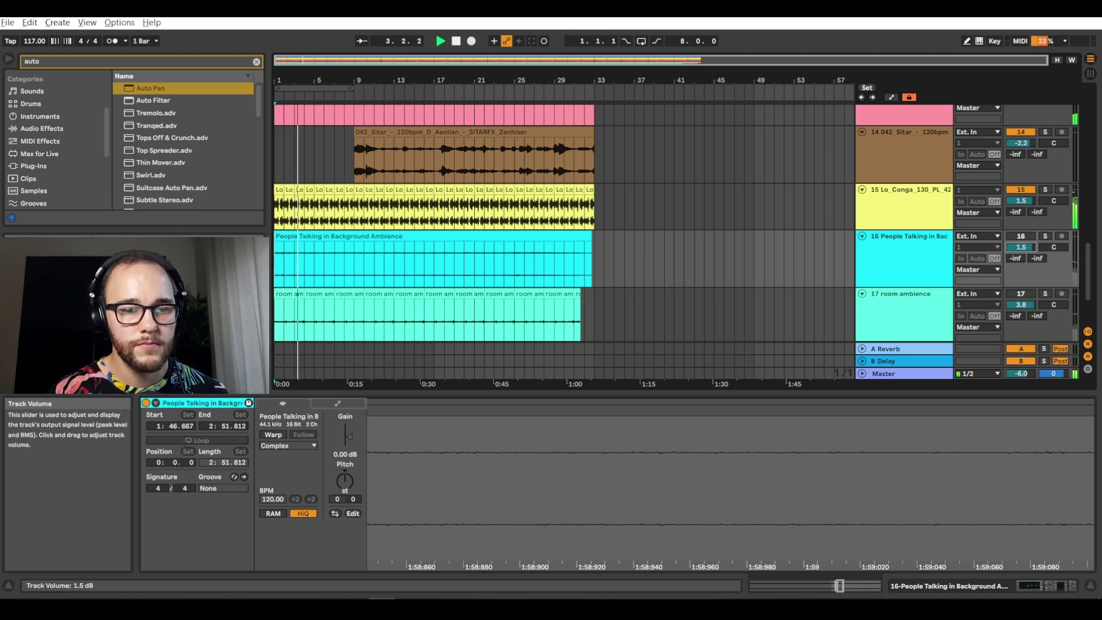
pyautogui.click(1021, 237)
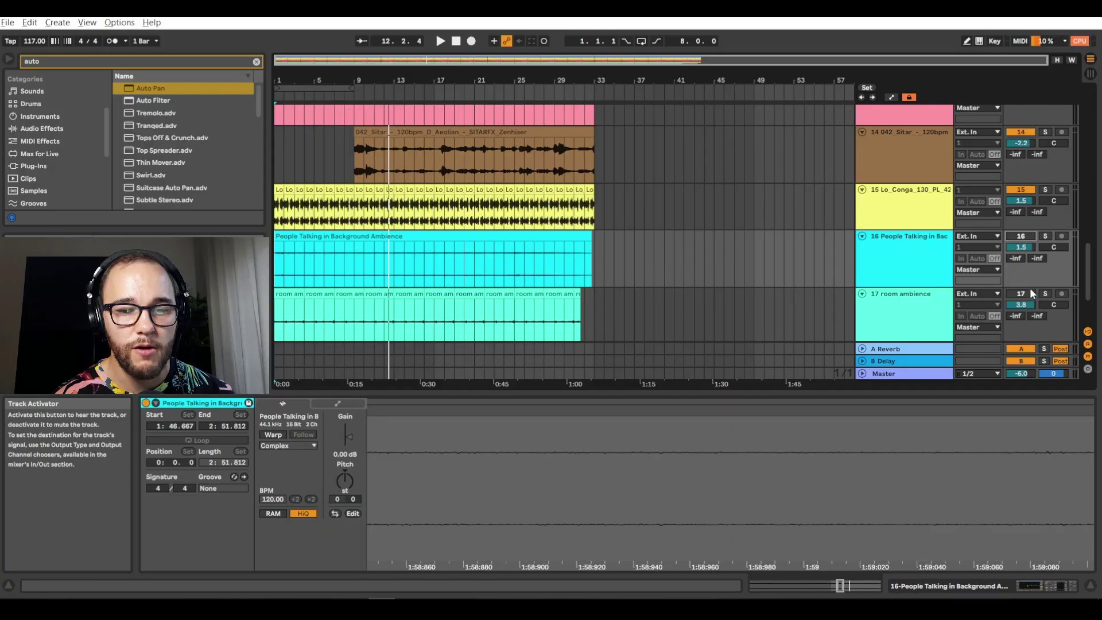
# - Solo the room ambience track, and in Audacity stop the microphone recording and close the project without saving
pyautogui.click(1043, 293)
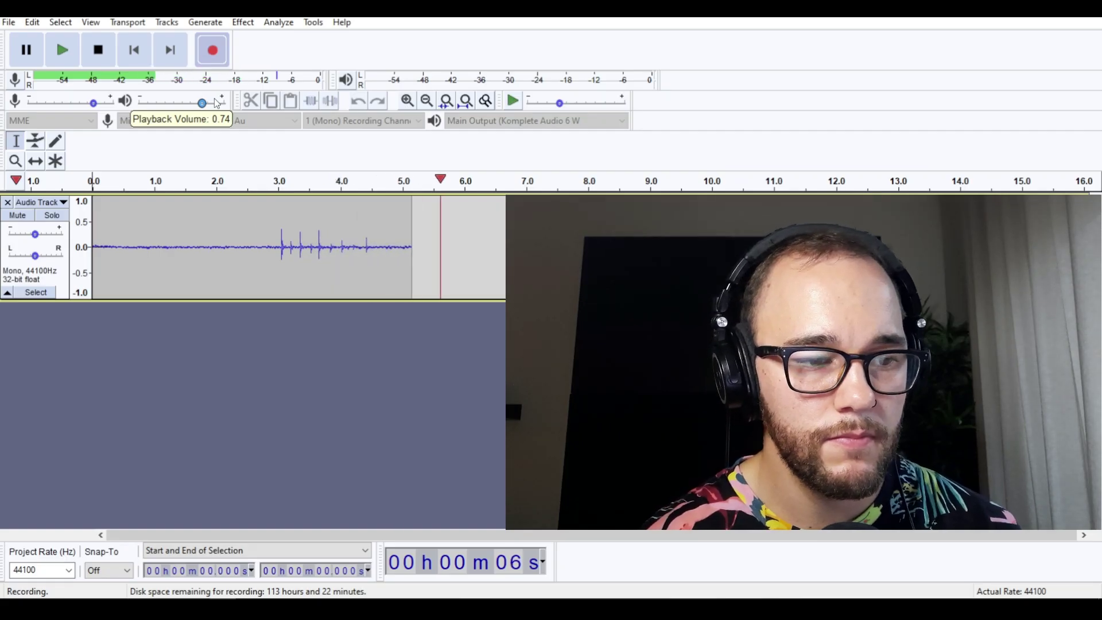
pyautogui.press('space')
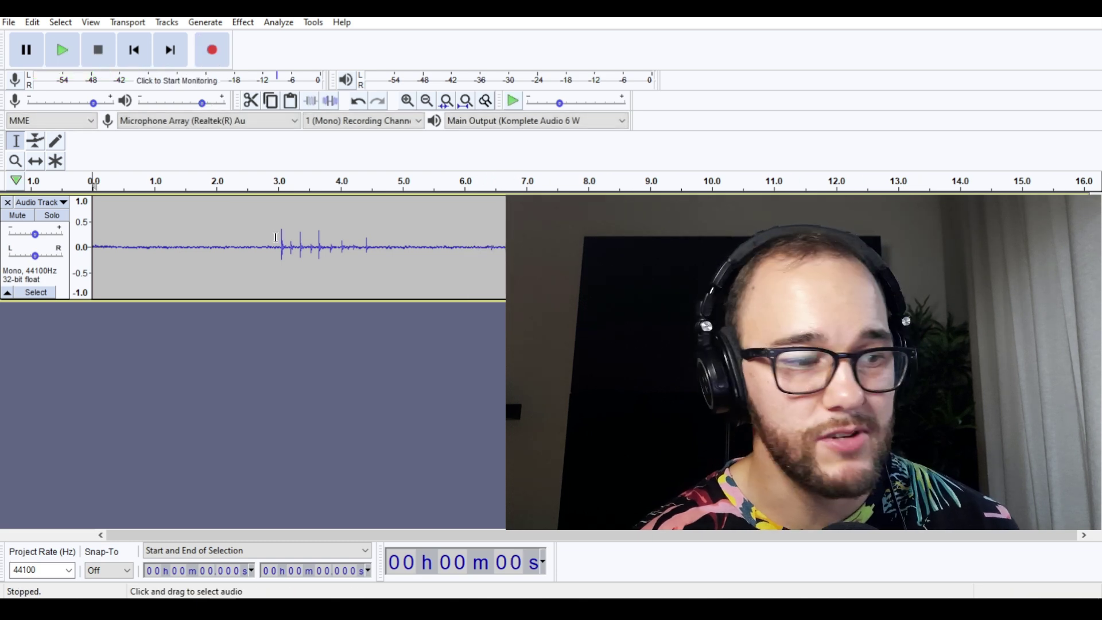
pyautogui.click(1088, 8)
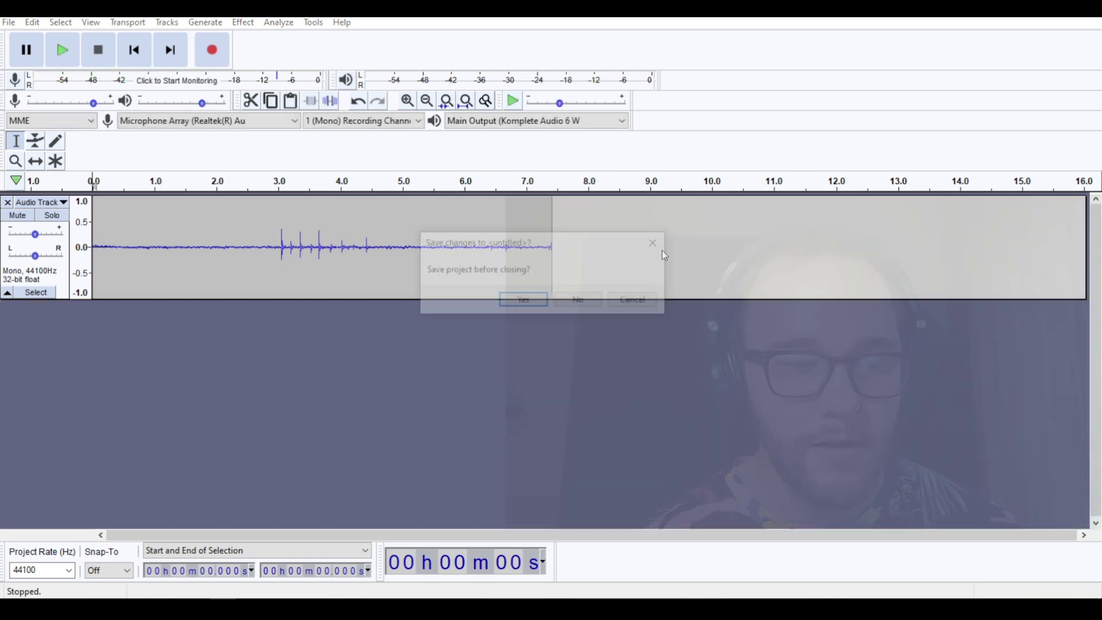
pyautogui.click(592, 309)
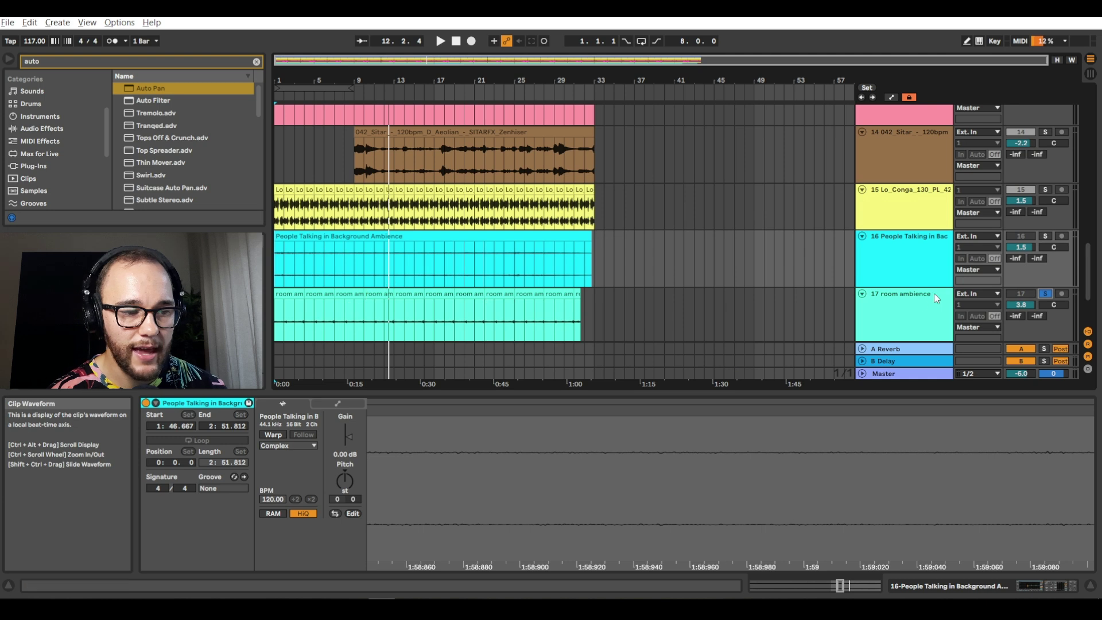
# - Play the soloed room ambience track and compare its sound with EQ Eight's filter 1 low cut off and on
pyautogui.click(278, 315)
pyautogui.press('space')
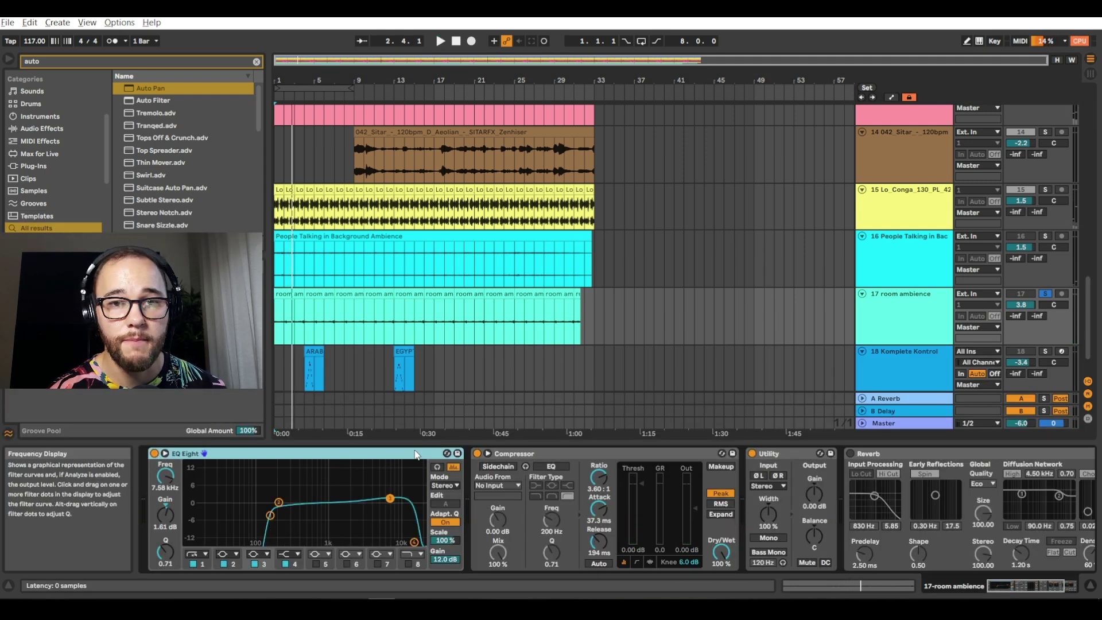
pyautogui.click(193, 564)
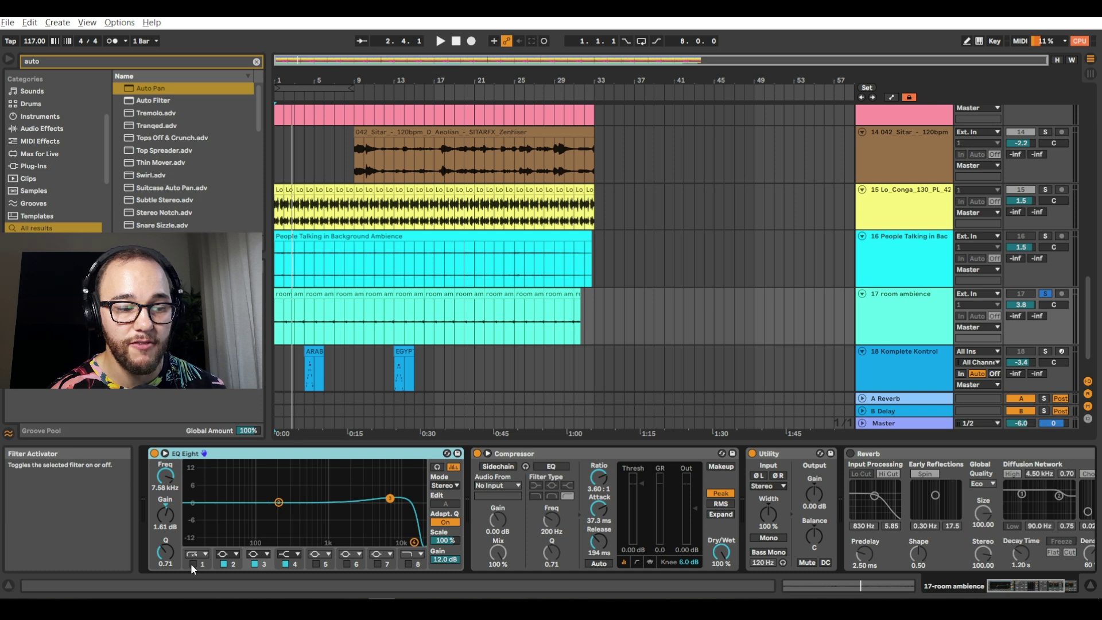
pyautogui.press('space')
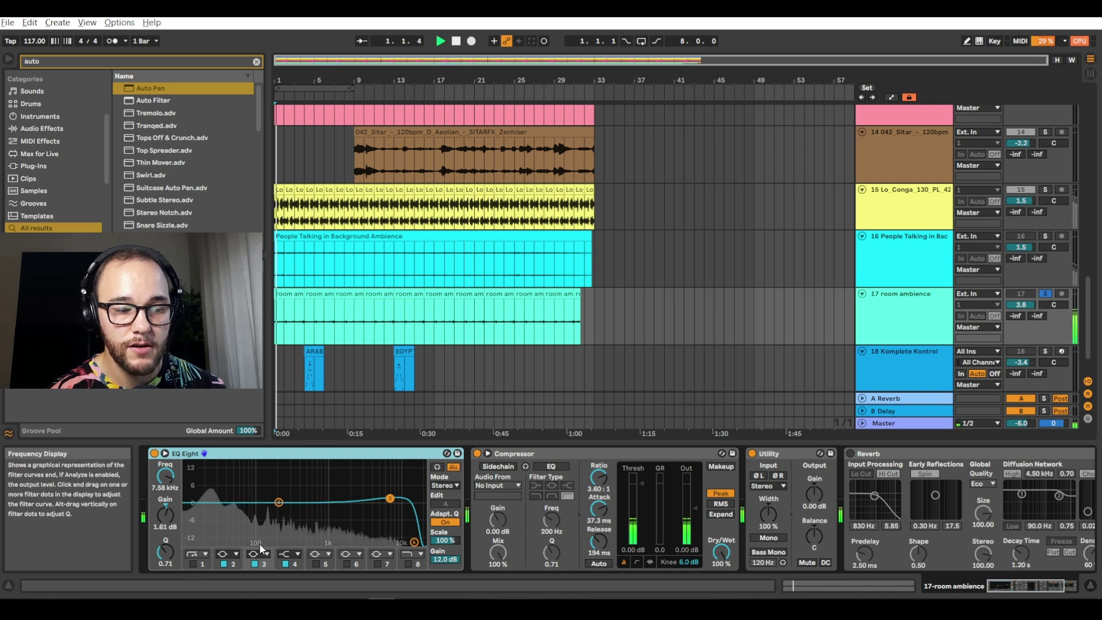
pyautogui.click(193, 564)
# - Raise the room ambience low cut in EQ Eight to 505 Hz, turn on its Reverb, and play the full mix
pyautogui.moveTo(270, 514); pyautogui.dragTo(307, 517)
pyautogui.press('space')
pyautogui.click(851, 453)
pyautogui.press('space')
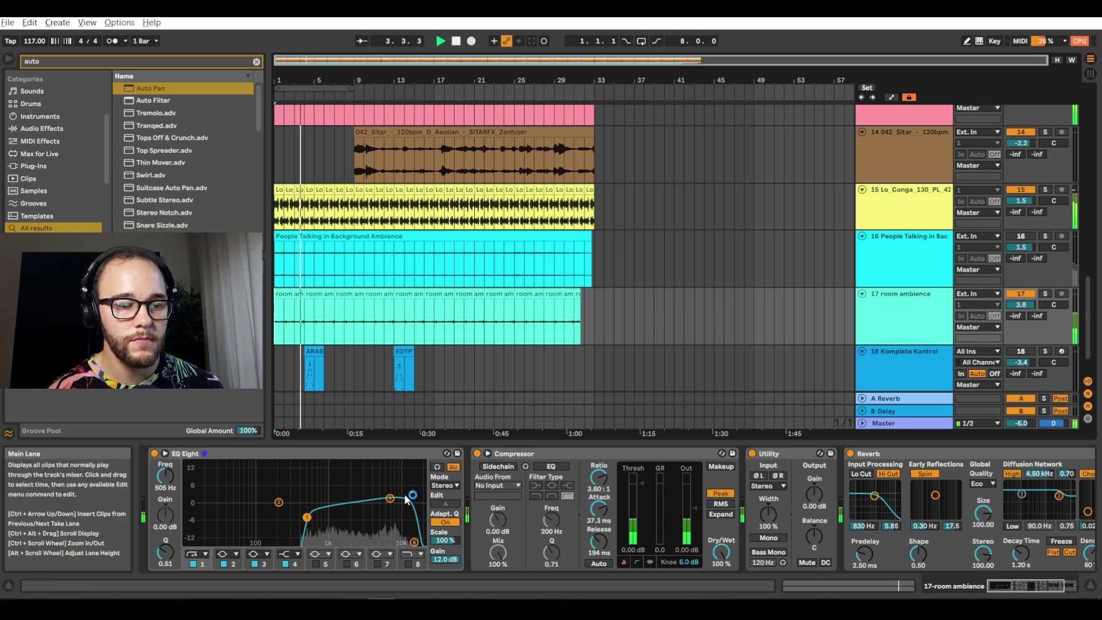
# - Raise the room ambience low cut in EQ Eight to 1.35 kHz and lower the track volume to 1.6 dB
pyautogui.moveTo(306, 517); pyautogui.dragTo(334, 514)
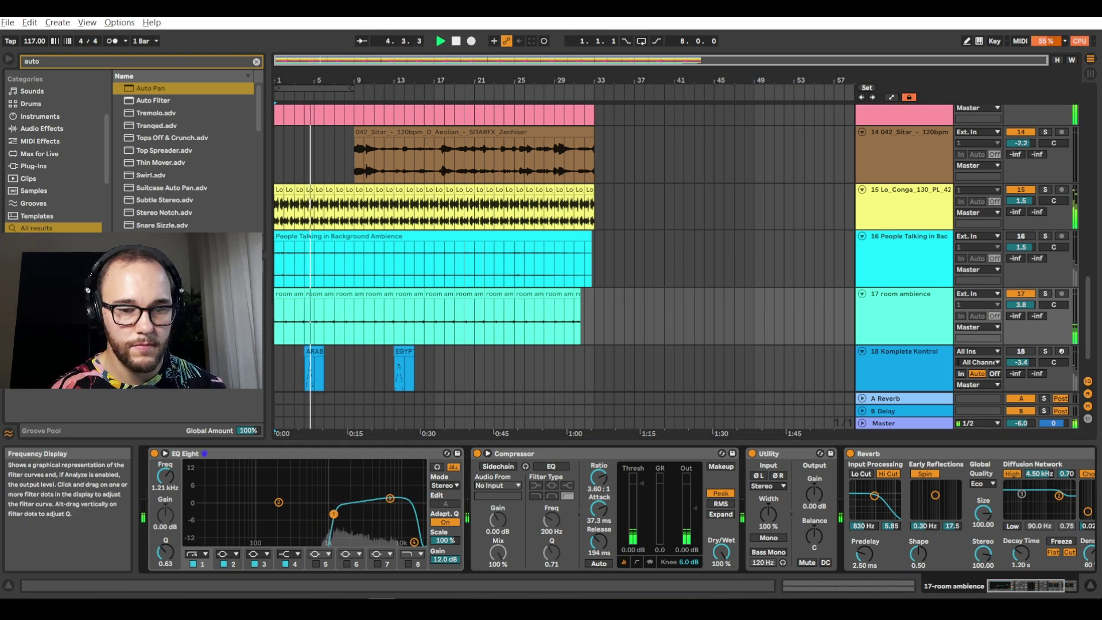
pyautogui.moveTo(1020, 305); pyautogui.dragTo(1021, 313)
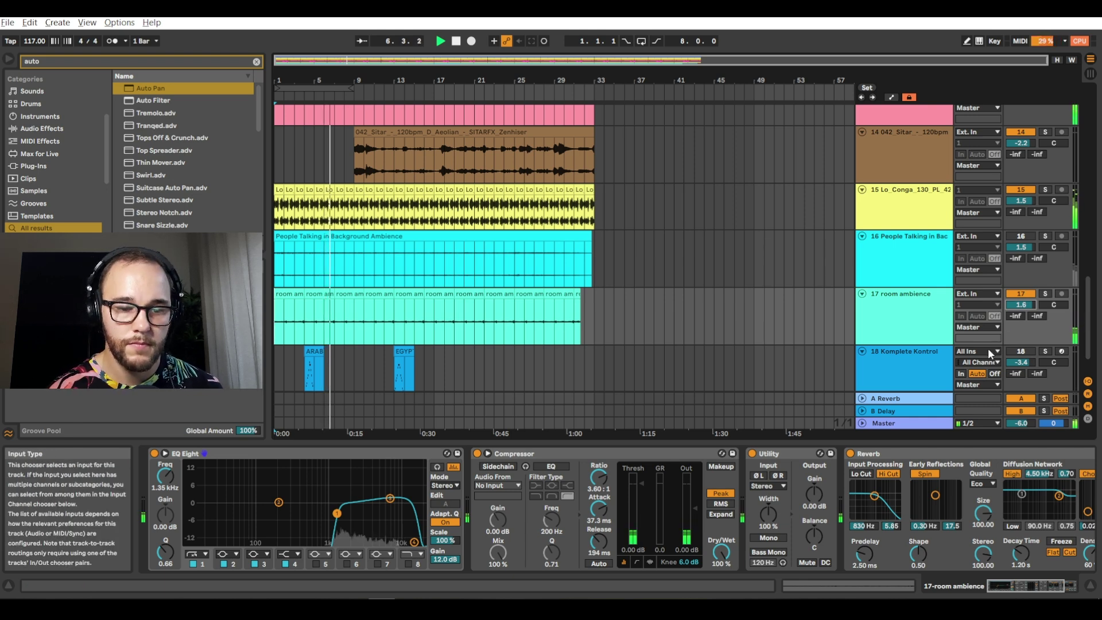
# - Enable the room ambience Reverb's Lo Cut at 3.31 kHz, widen Utility to 174%, and raise the track's volume
pyautogui.click(861, 474)
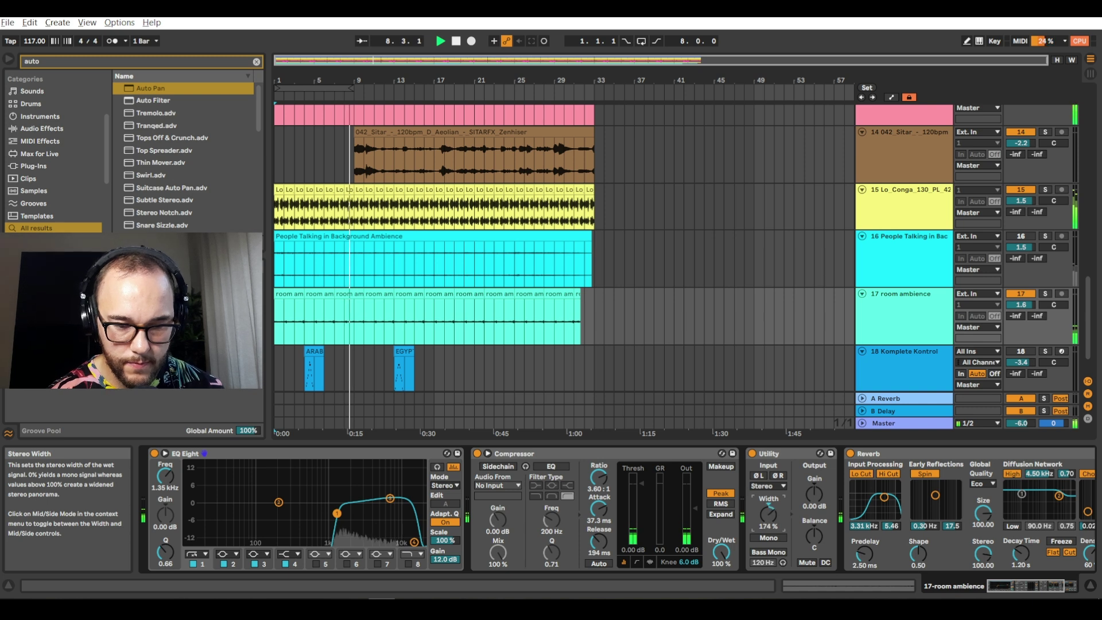
pyautogui.moveTo(1020, 305); pyautogui.dragTo(1021, 294)
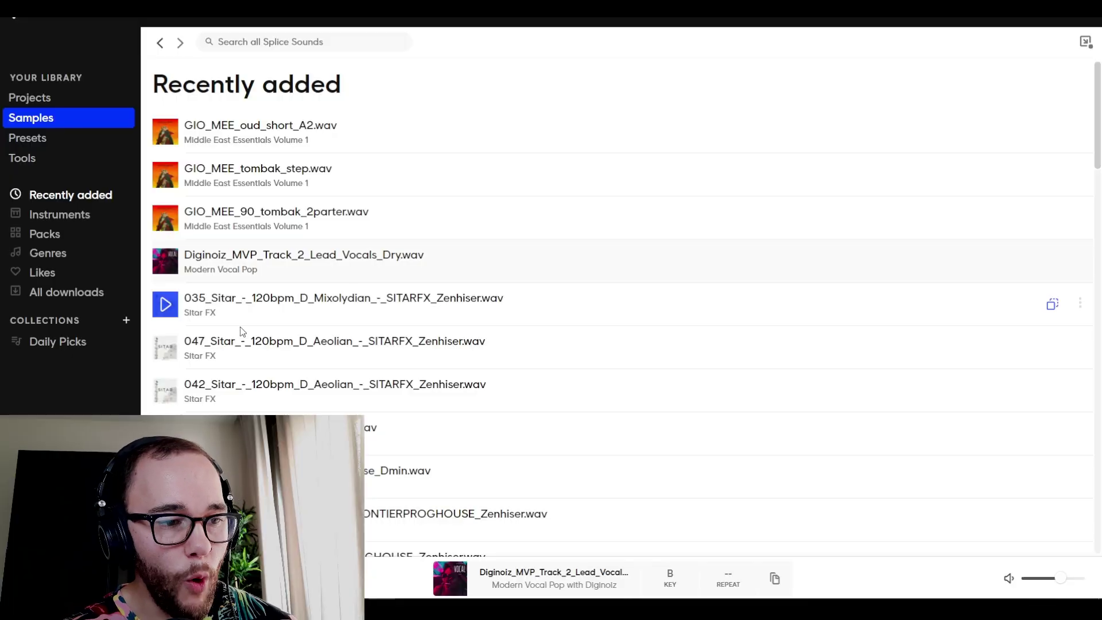
# - Search Splice Sounds for "sitar" and open the Sitar FX sample pack
pyautogui.click(285, 41)
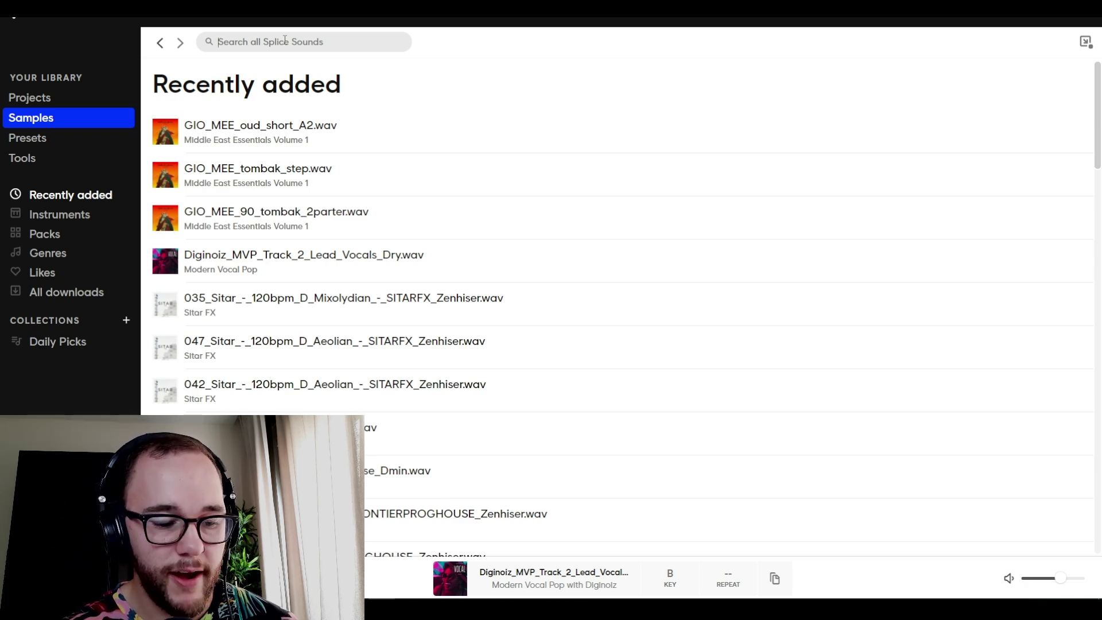
pyautogui.write('ar')
pyautogui.press('BackSpace')
pyautogui.press('BackSpace')
pyautogui.press('BackSpace')
pyautogui.press('BackSpace')
pyautogui.press('BackSpace')
pyautogui.write('itar')
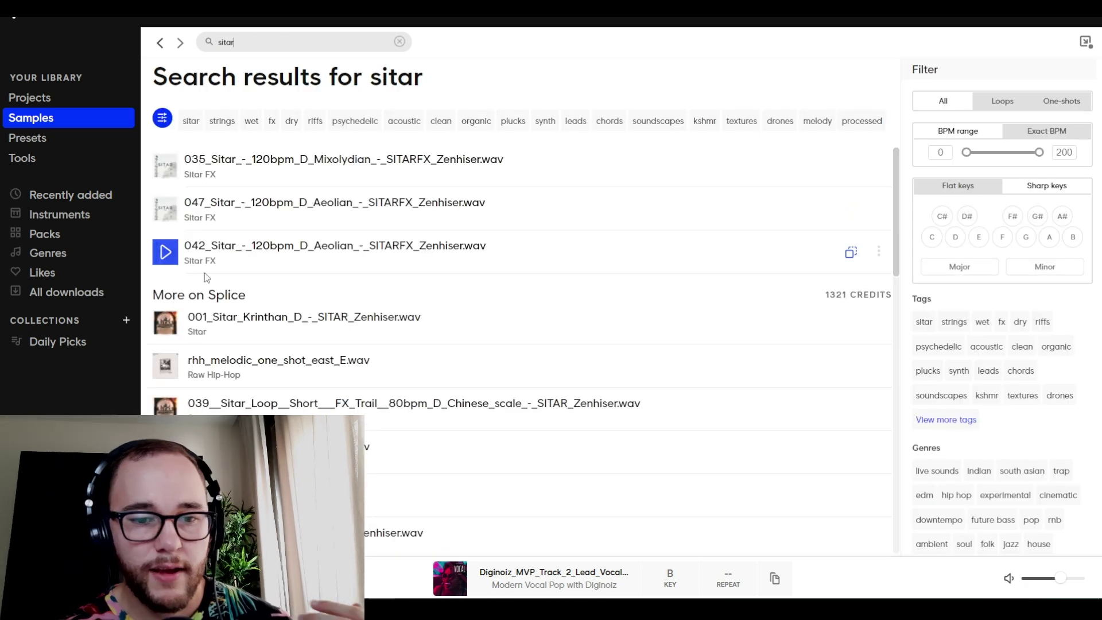
pyautogui.click(201, 175)
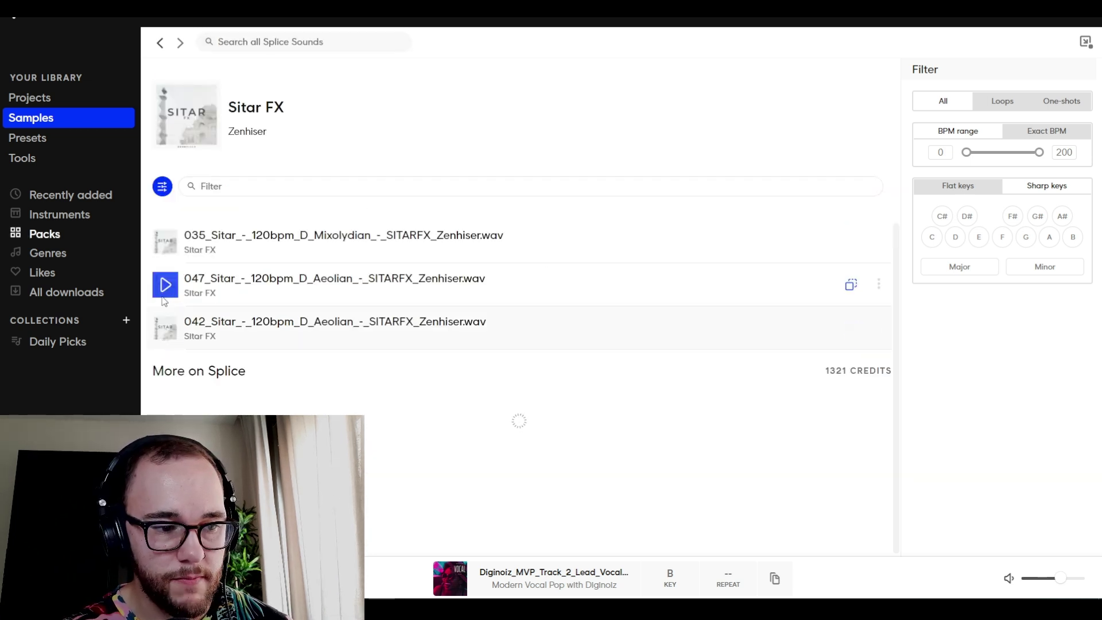
# - Preview the 047 D Aeolian sitar loop, return to the downloaded samples, and preview KAPP_Dm_Turkish_Ney_Lick_02.wav
pyautogui.click(166, 284)
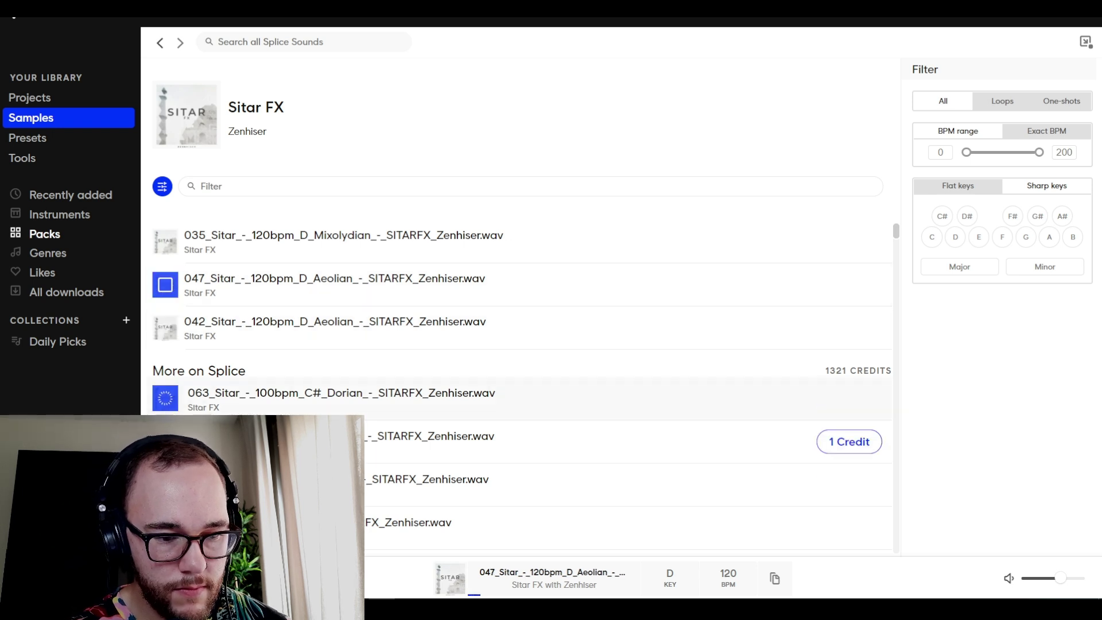
pyautogui.click(167, 42)
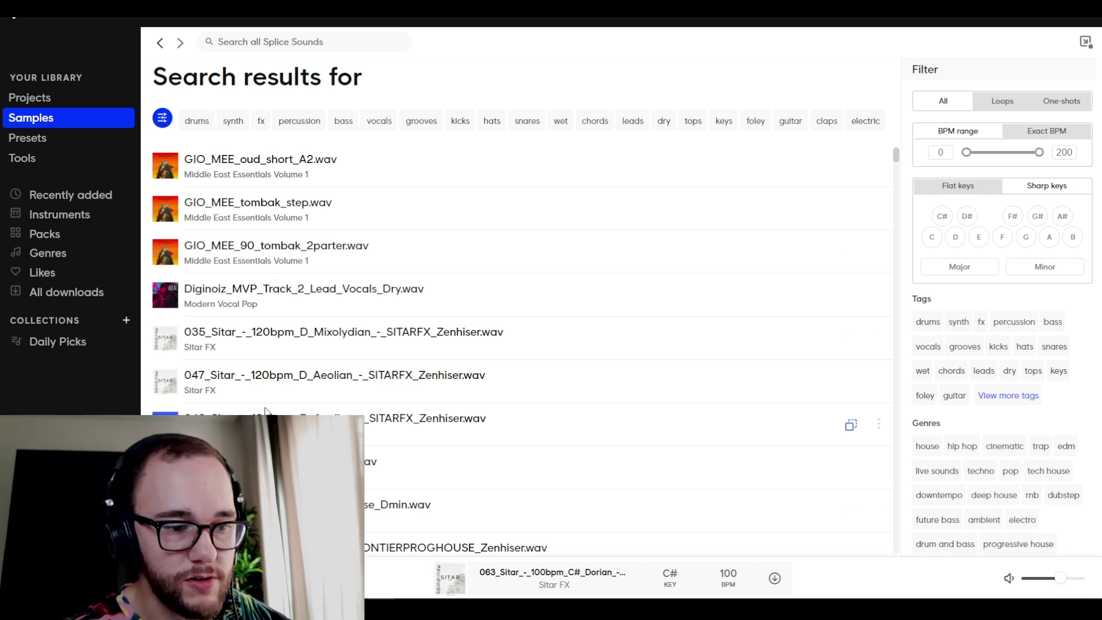
pyautogui.scroll(-1, 246, 459)
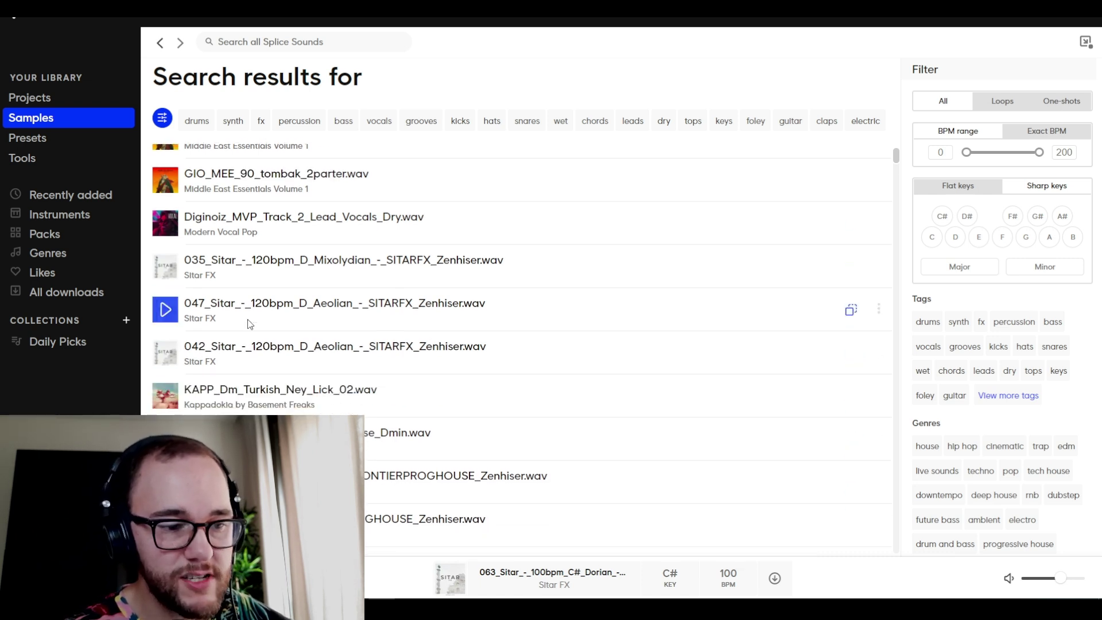
pyautogui.scroll(-1, 229, 329)
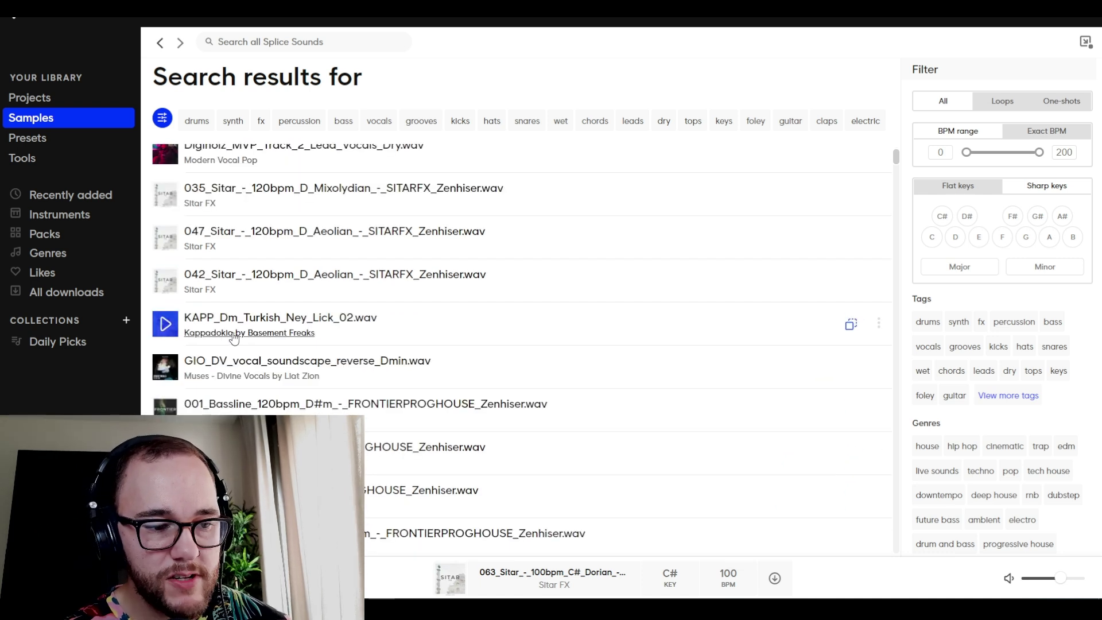
pyautogui.click(165, 325)
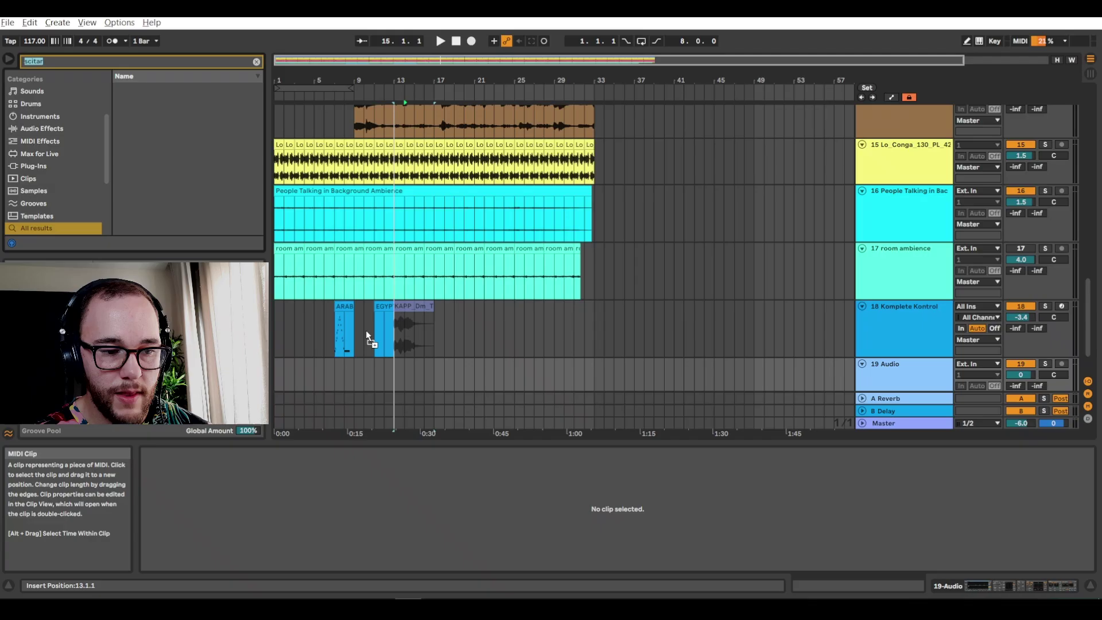
# - Place the Turkish Ney lick at bar 3 on a new audio track in Ableton Live, add Reverb, and play it
pyautogui.moveTo(366, 329); pyautogui.dragTo(294, 373)
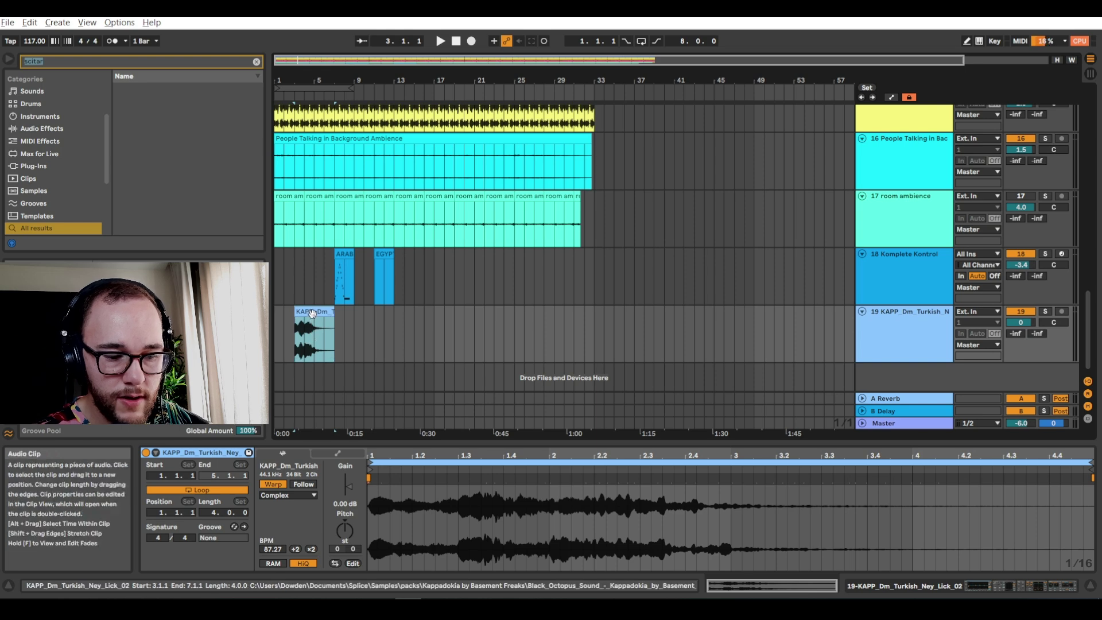
pyautogui.write('rev')
pyautogui.moveTo(161, 92); pyautogui.dragTo(854, 308)
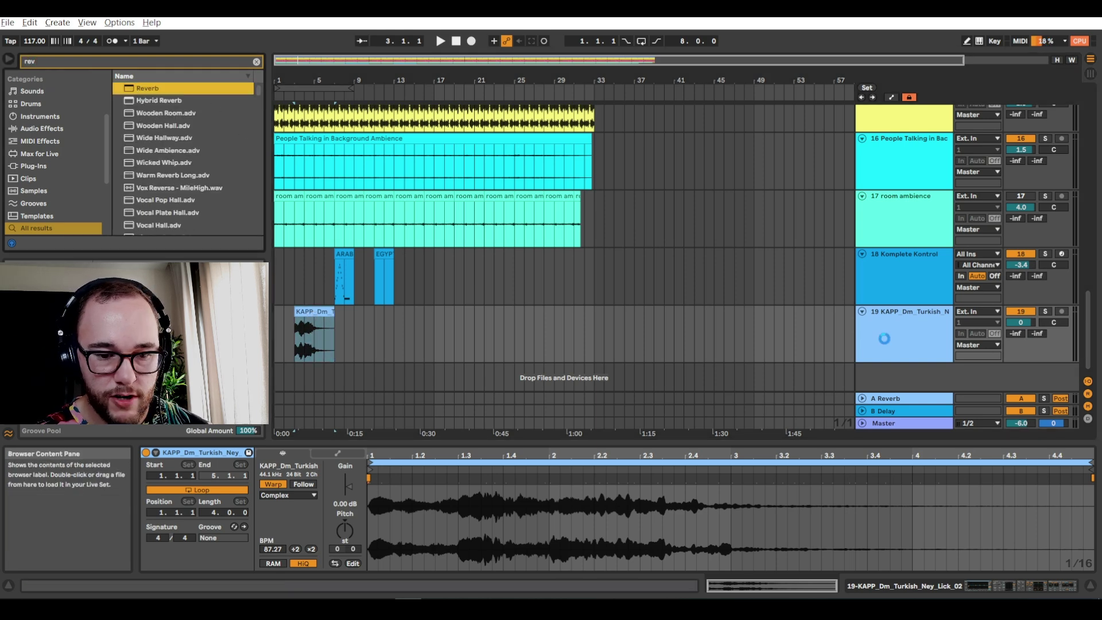
pyautogui.click(287, 320)
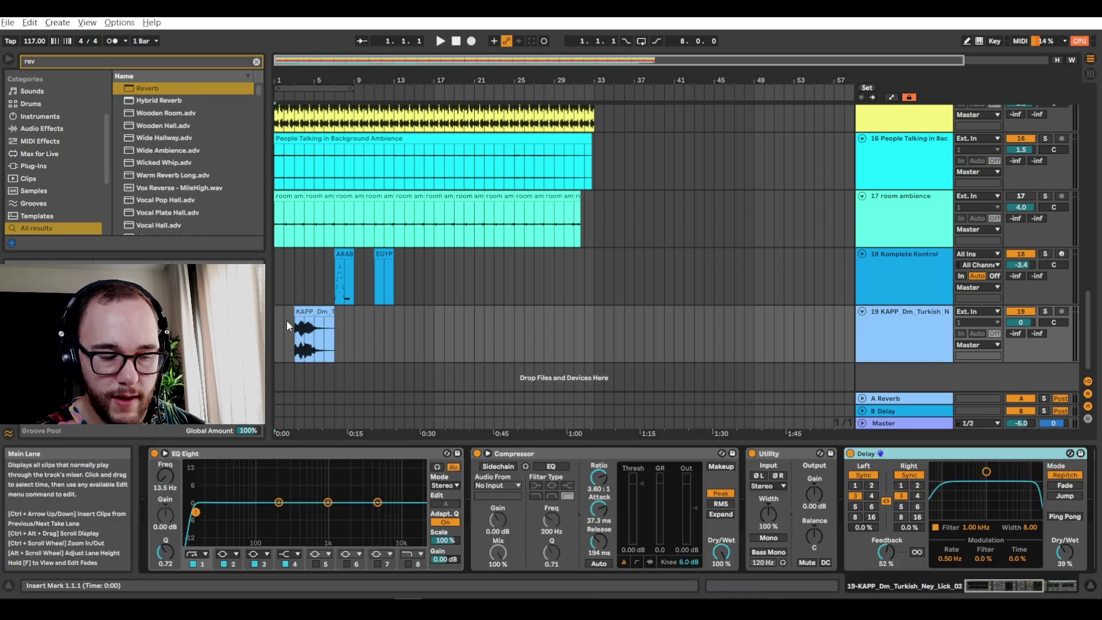
pyautogui.click(285, 319)
pyautogui.press('space')
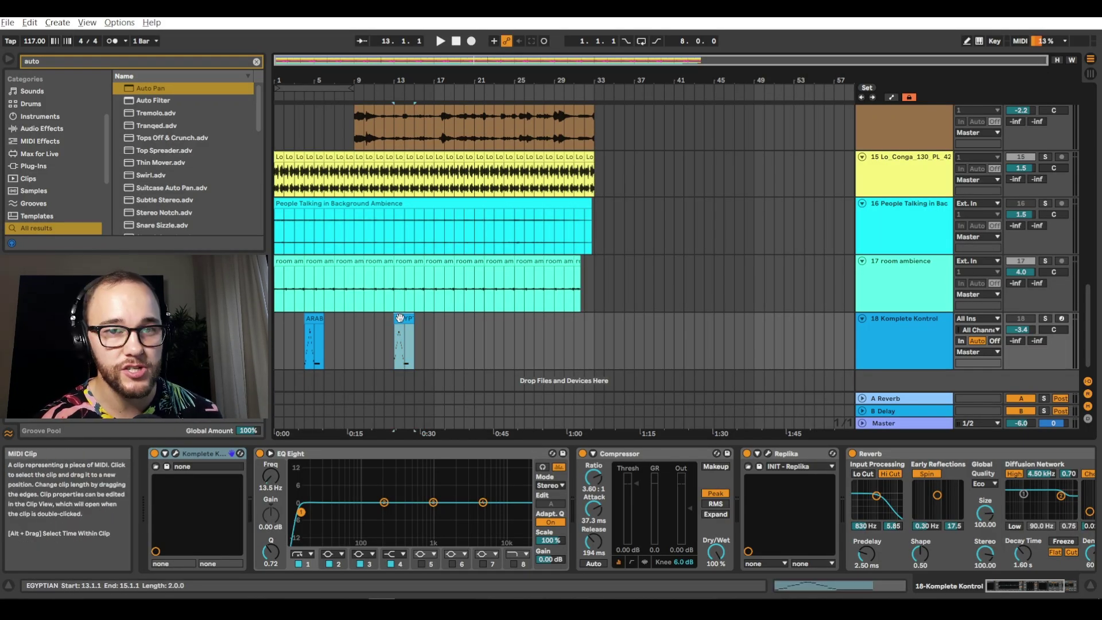
# - Listen to the Komplete Kontrol track's scale-run clips from the EGYPTIAN clip at bar 13 and from bar 4
pyautogui.click(394, 345)
pyautogui.press('space')
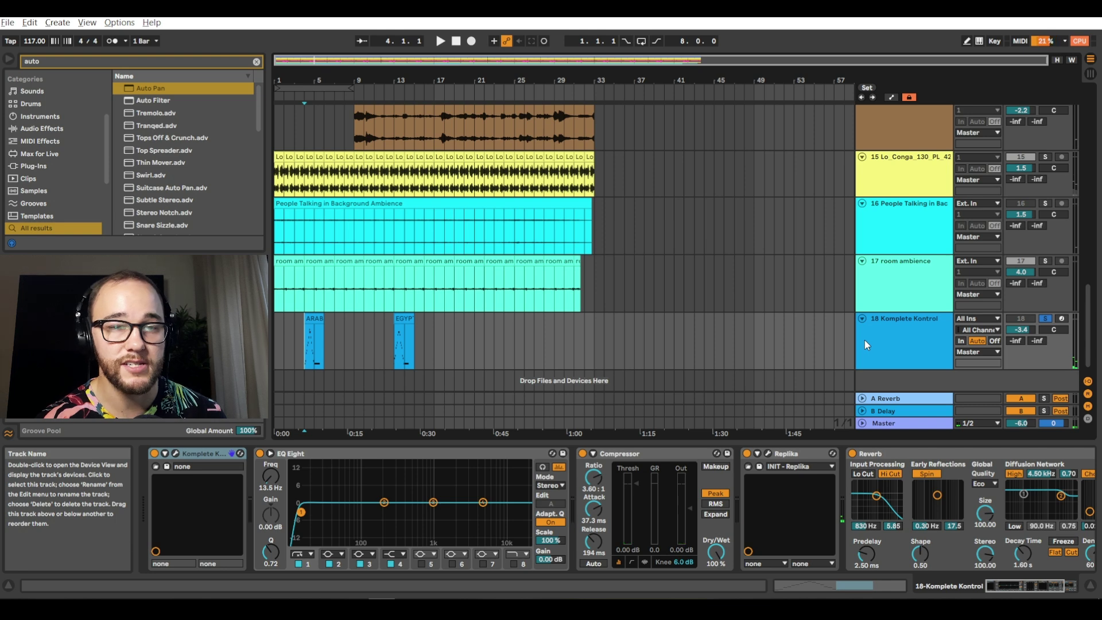
pyautogui.press('space')
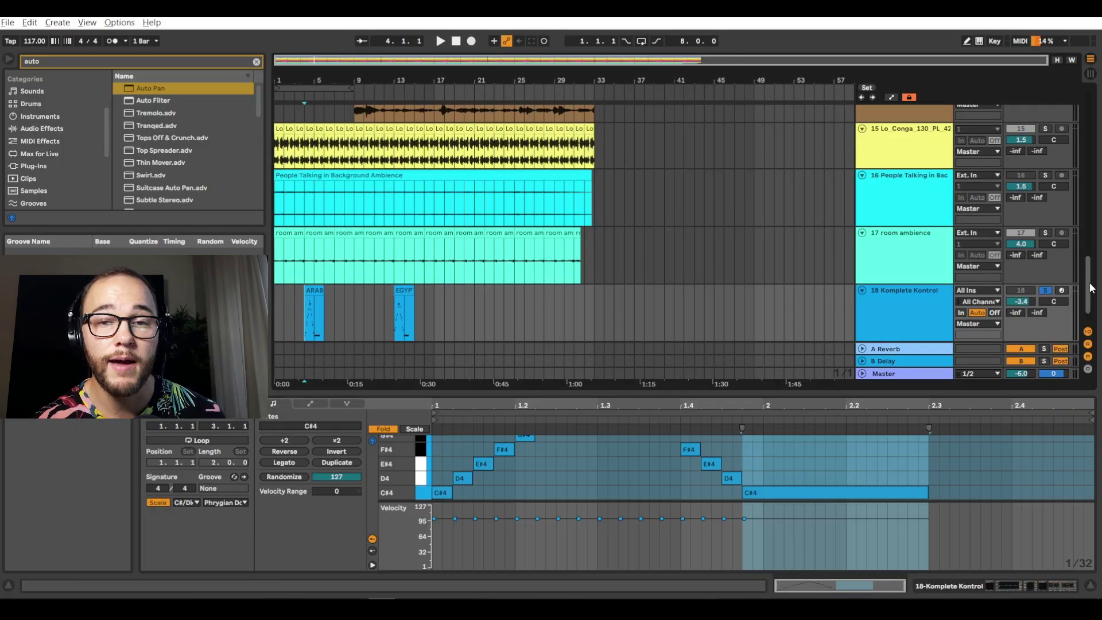
# - Unsolo the Komplete Kontrol track, play the full mix, and move the EGYPTIAN clip to bar 7
pyautogui.moveTo(1087, 286)
pyautogui.mouseDown()
pyautogui.moveTo(1088, 275)
pyautogui.moveTo(1088, 295)
pyautogui.mouseUp()
pyautogui.click(1045, 263)
pyautogui.press('space')
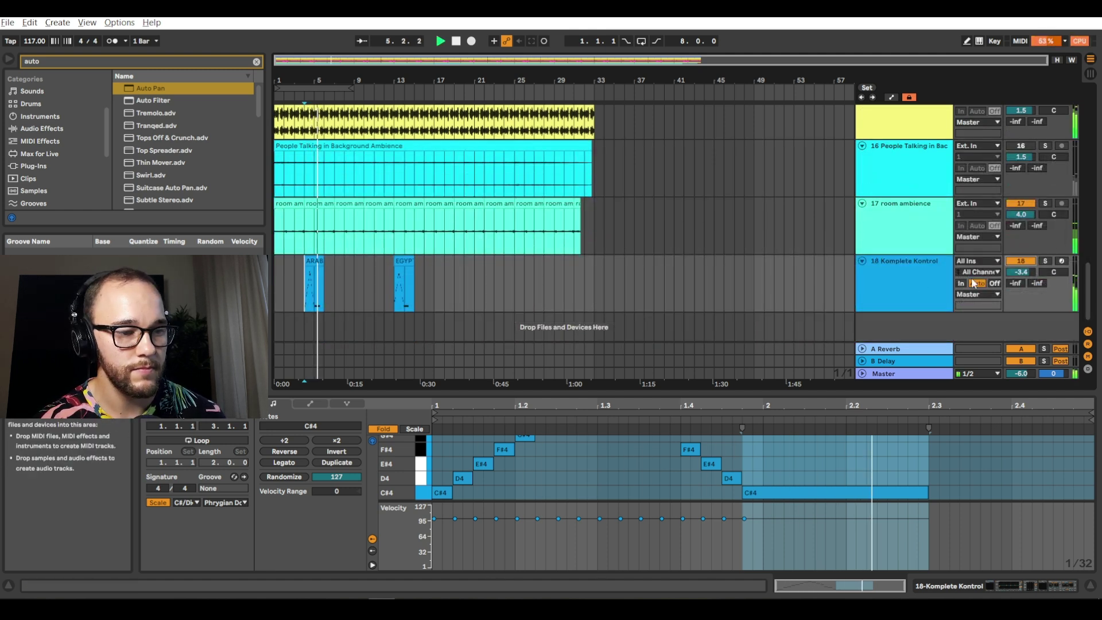
pyautogui.moveTo(406, 269); pyautogui.dragTo(344, 269)
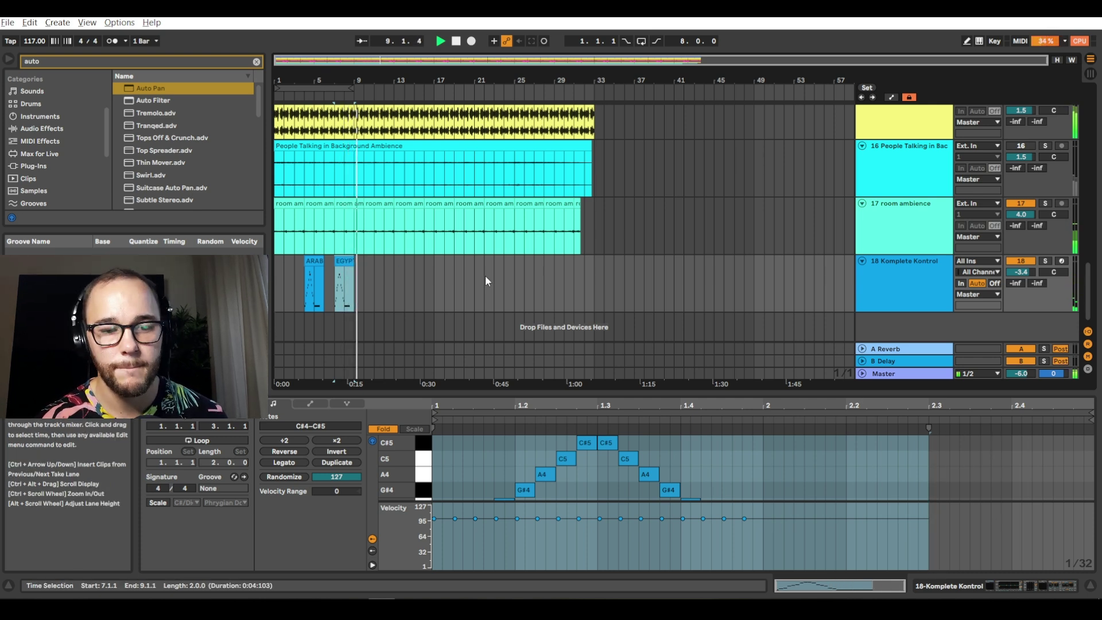
pyautogui.press('space')
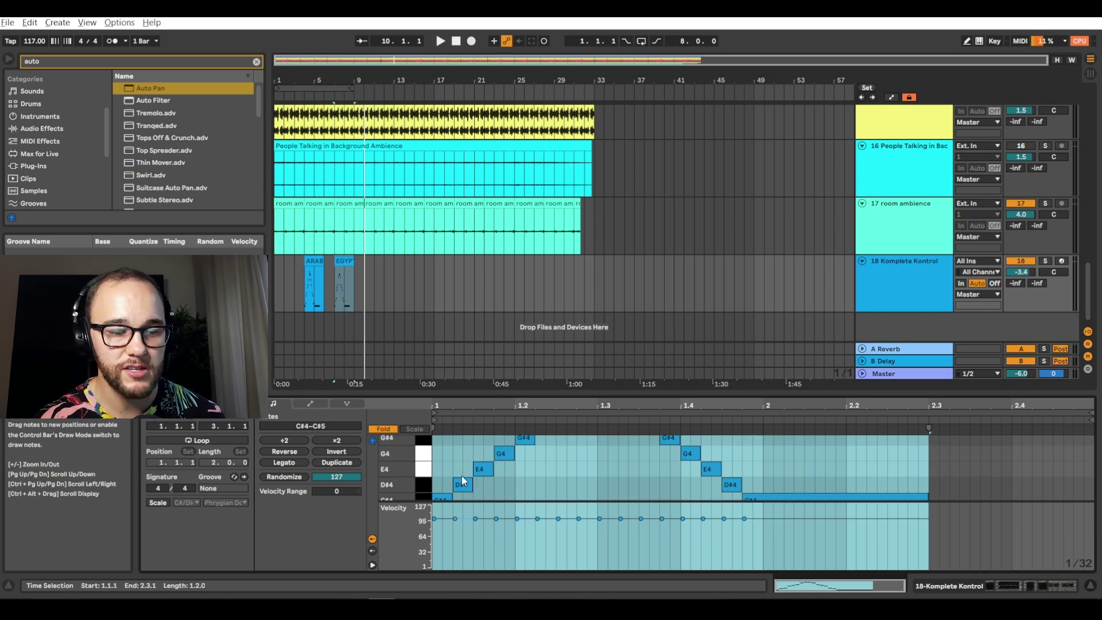
# - Stack the ascending notes of the EGYPTIAN clip, from D#4 upward, on the clip's first sixteenth
pyautogui.moveTo(464, 479); pyautogui.dragTo(442, 479)
pyautogui.click(476, 471)
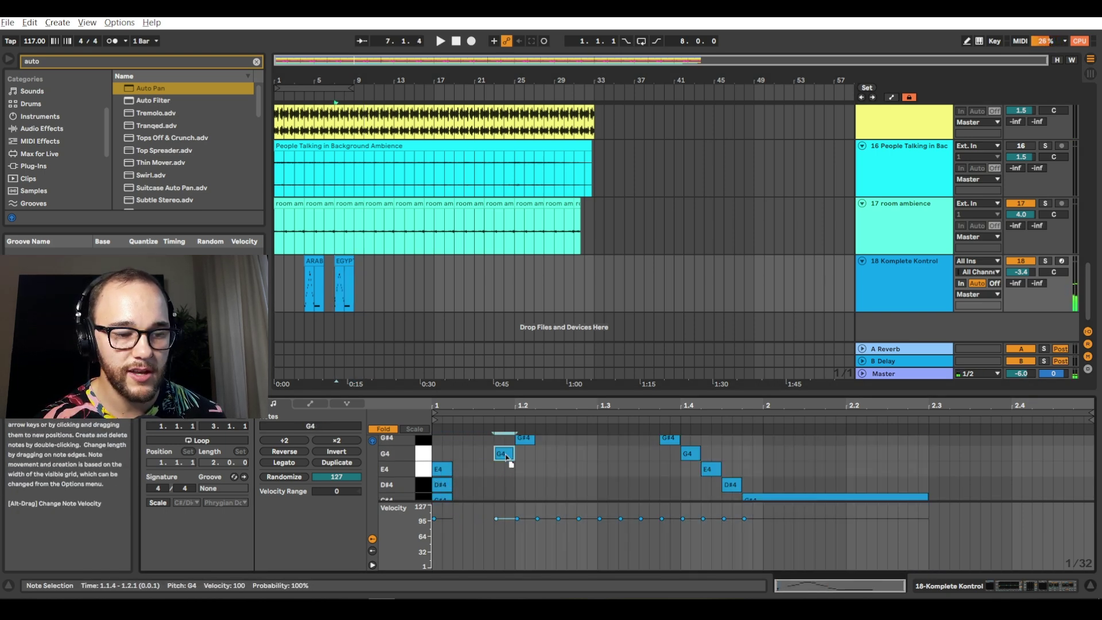
pyautogui.moveTo(519, 439); pyautogui.dragTo(466, 441)
pyautogui.scroll(1, 453, 449)
pyautogui.moveTo(545, 462); pyautogui.dragTo(471, 447)
pyautogui.scroll(1, 591, 459)
# - Delete the descending notes and the long final note from the EGYPTIAN clip, leaving only the stacked scale notes
pyautogui.moveTo(591, 439); pyautogui.dragTo(864, 563)
pyautogui.scroll(-2, 780, 486)
pyautogui.press('Delete')
pyautogui.moveTo(825, 465); pyautogui.dragTo(717, 515)
pyautogui.press('Delete')
pyautogui.moveTo(746, 460); pyautogui.dragTo(668, 488)
pyautogui.press('Delete')
# - Shift all stacked scale notes one sixteenth before the clip's start and audition the folded keys
pyautogui.hotkey('ctrl', 'a')
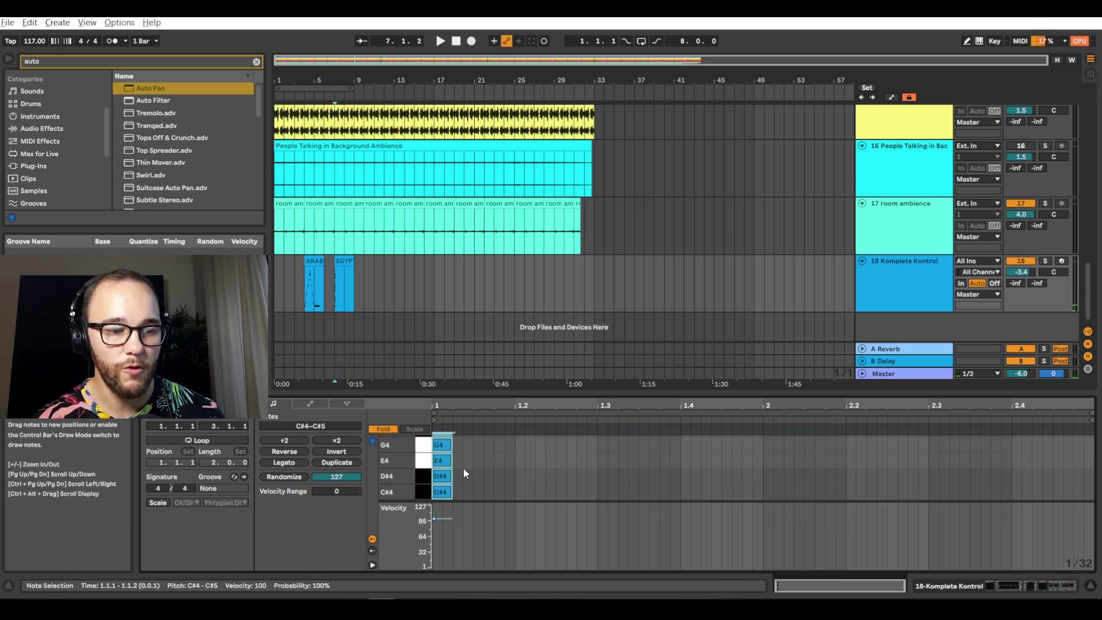
pyautogui.press('Left')
pyautogui.press('Left')
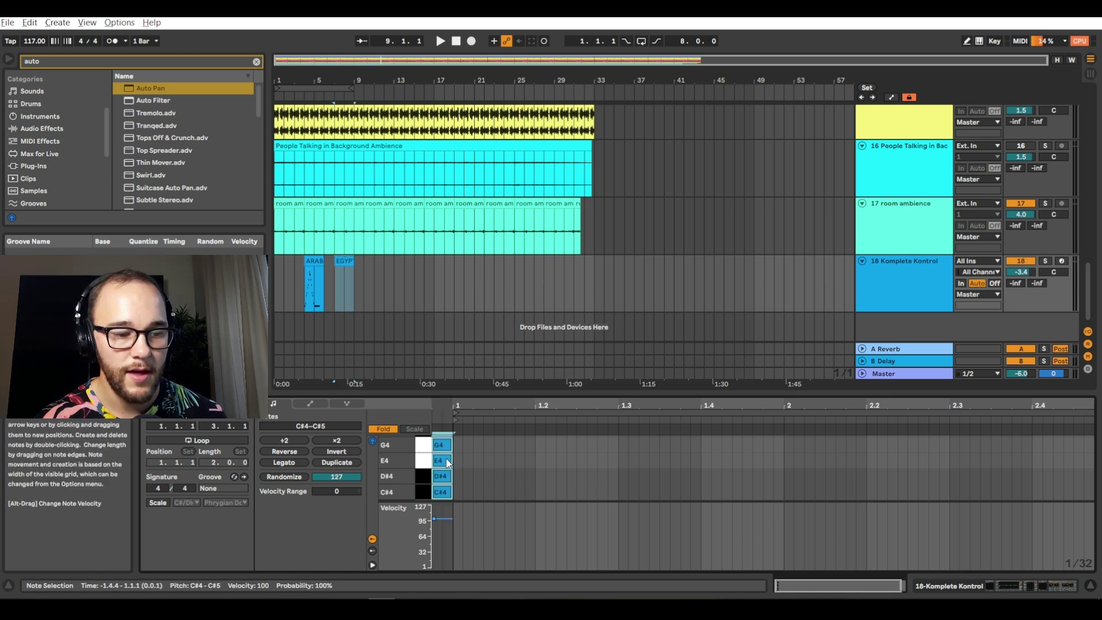
pyautogui.click(383, 429)
pyautogui.click(391, 429)
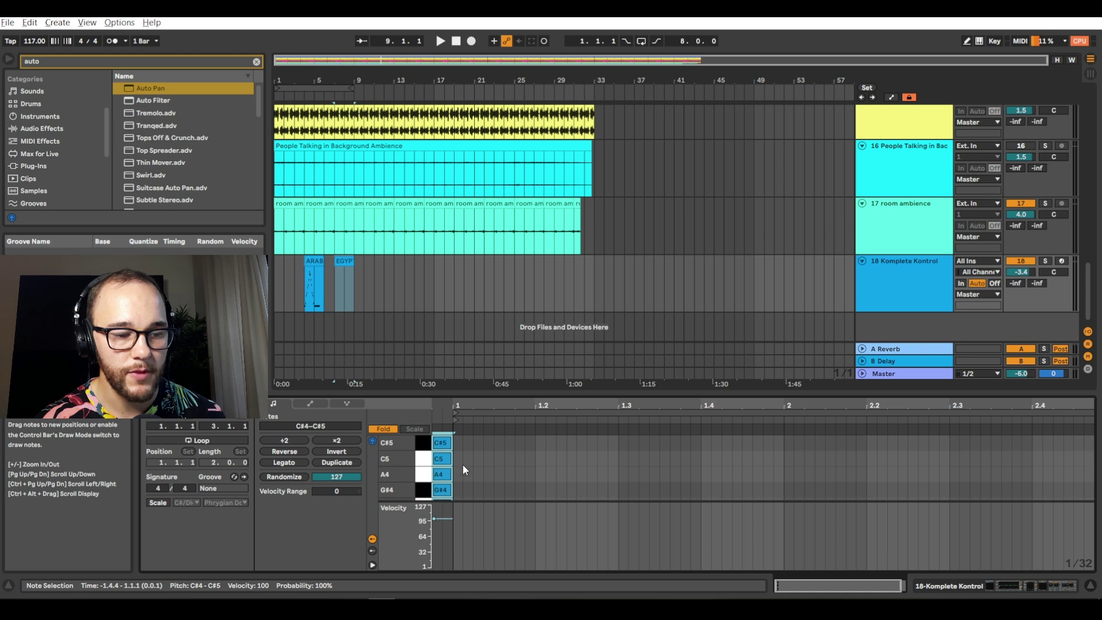
pyautogui.moveTo(422, 490); pyautogui.dragTo(423, 443)
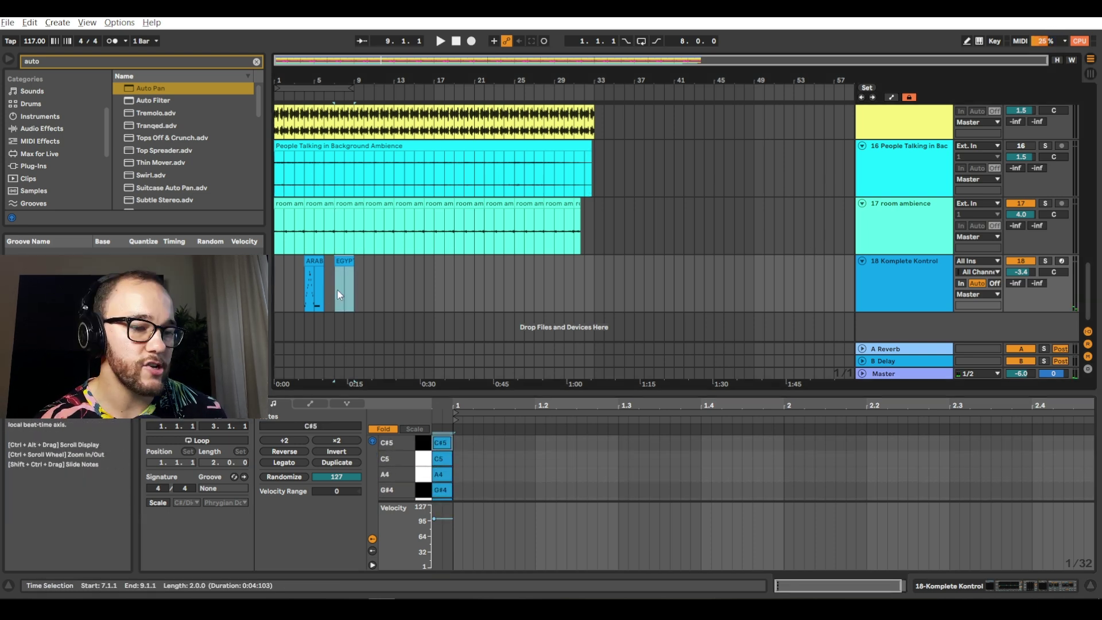
# - Move the EGYPTIAN clip to bar 11, open its notes, and start the mix from there
pyautogui.moveTo(344, 267); pyautogui.dragTo(376, 266)
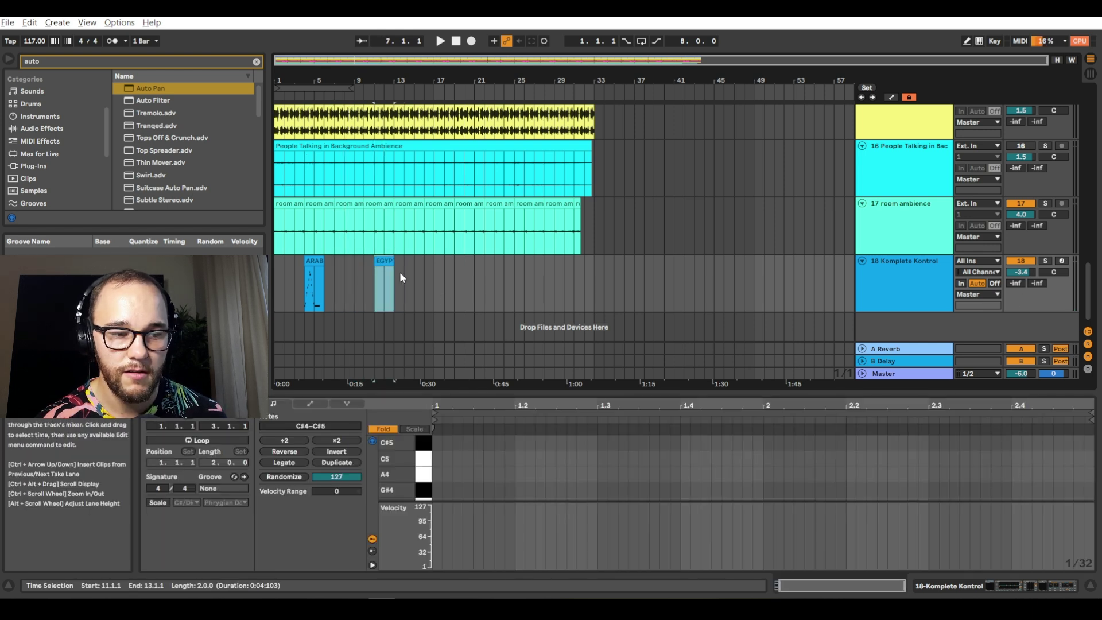
pyautogui.doubleClick(384, 261)
pyautogui.press('space')
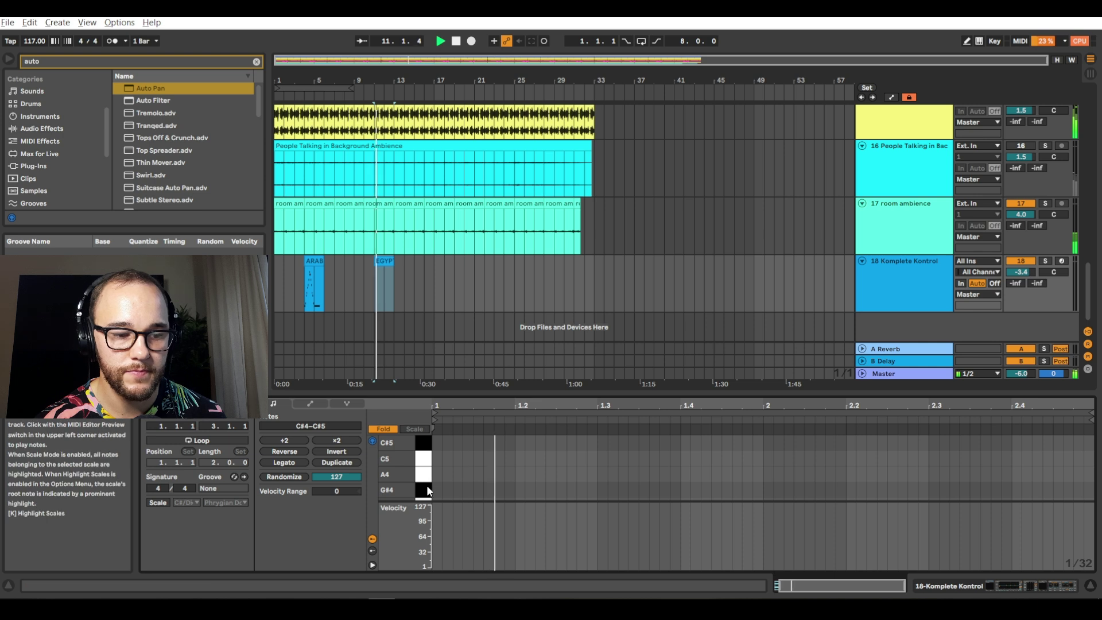
# - Audition the folded scale keys one at a time over the playing mix, from G#4 upward and from E4 downward
pyautogui.click(428, 494)
pyautogui.click(426, 475)
pyautogui.click(428, 460)
pyautogui.click(427, 453)
pyautogui.scroll(-3, 427, 465)
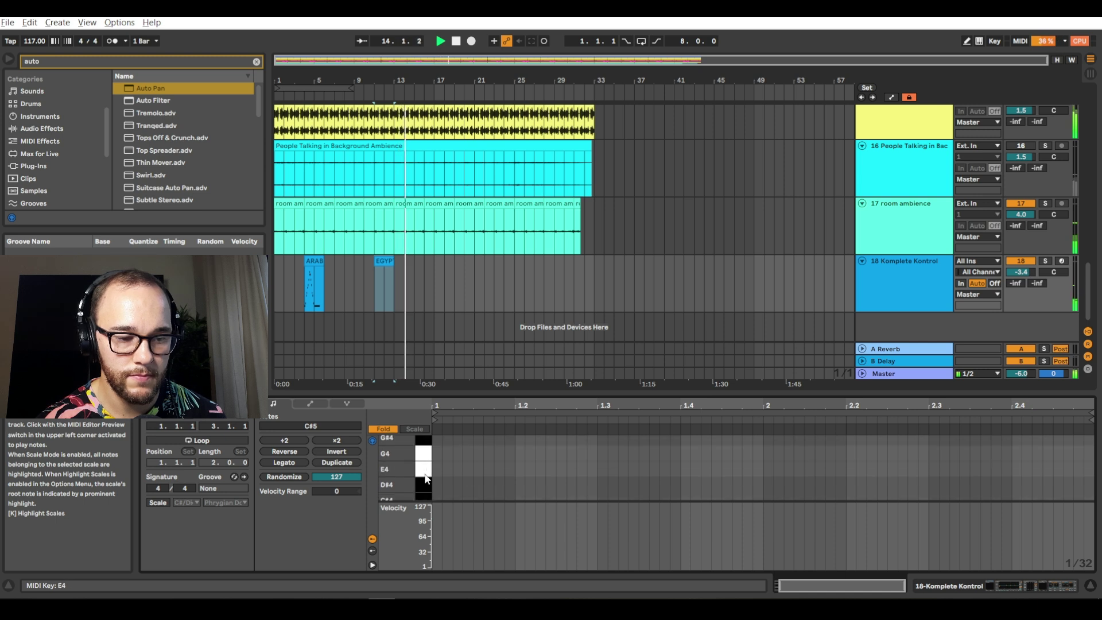
pyautogui.click(422, 472)
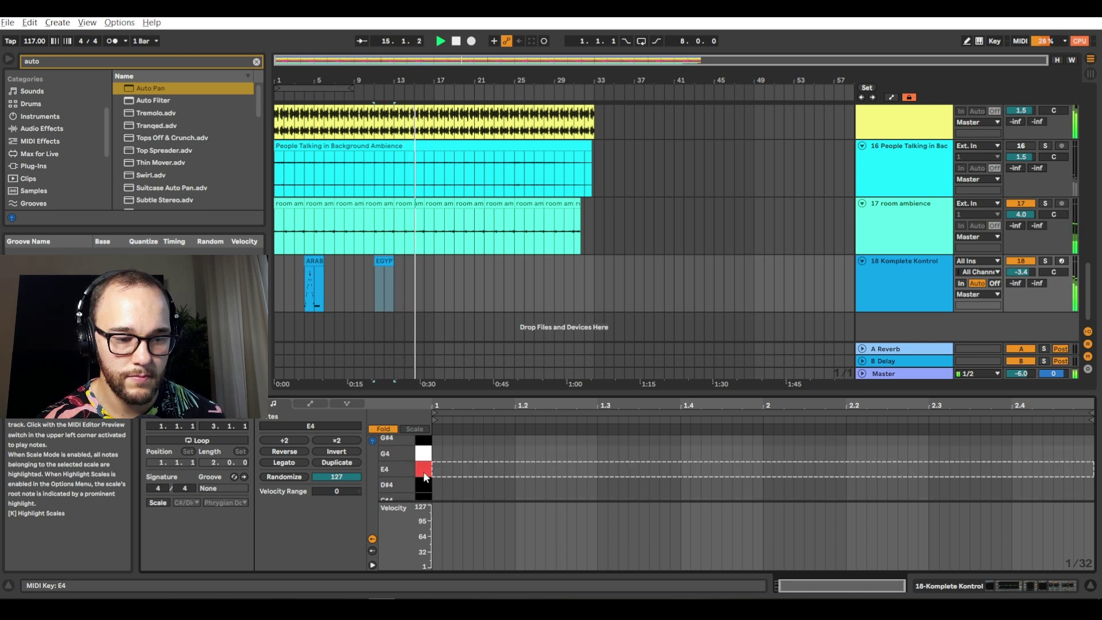
pyautogui.click(428, 486)
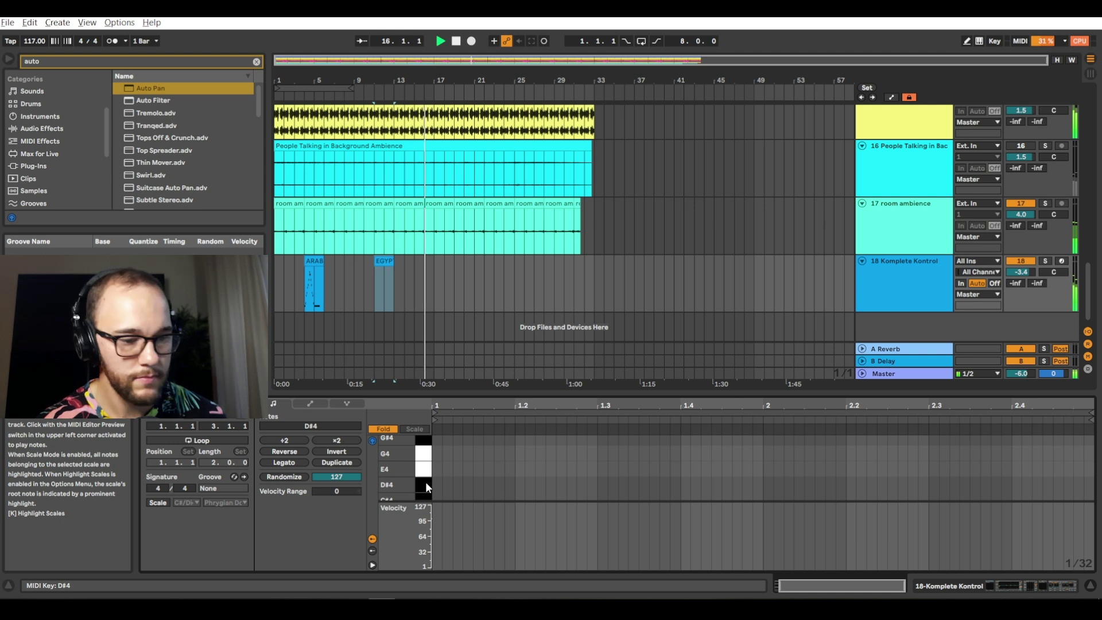
pyautogui.scroll(-1, 425, 482)
pyautogui.click(425, 489)
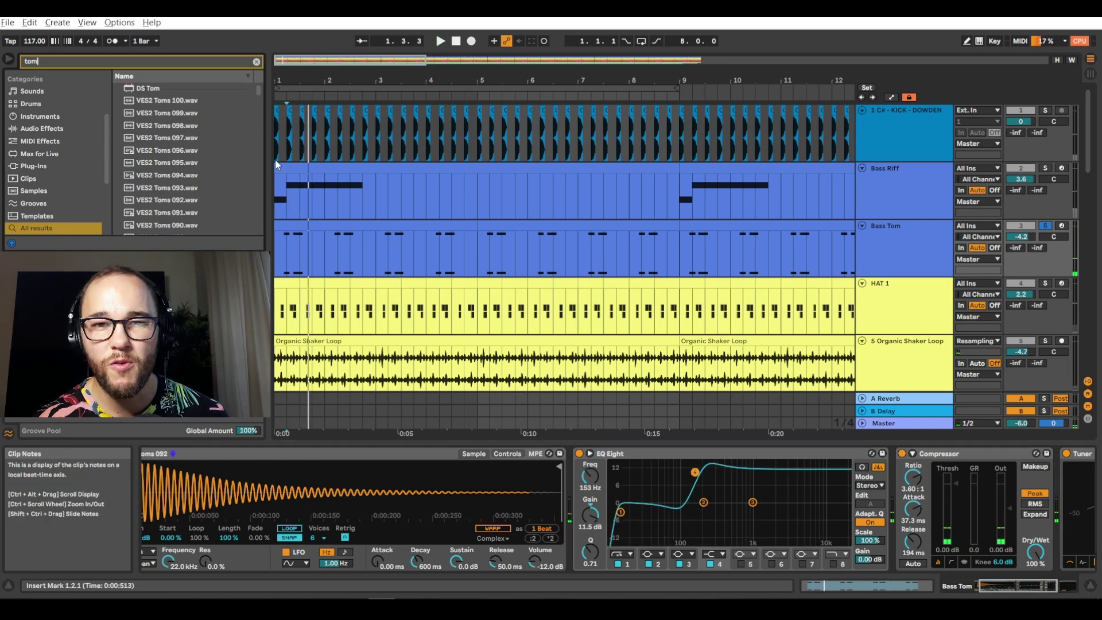
# - Preview the VES2 Toms samples from 097 down to 093 in the browser
pyautogui.click(179, 140)
pyautogui.click(177, 154)
pyautogui.scroll(-1, 183, 175)
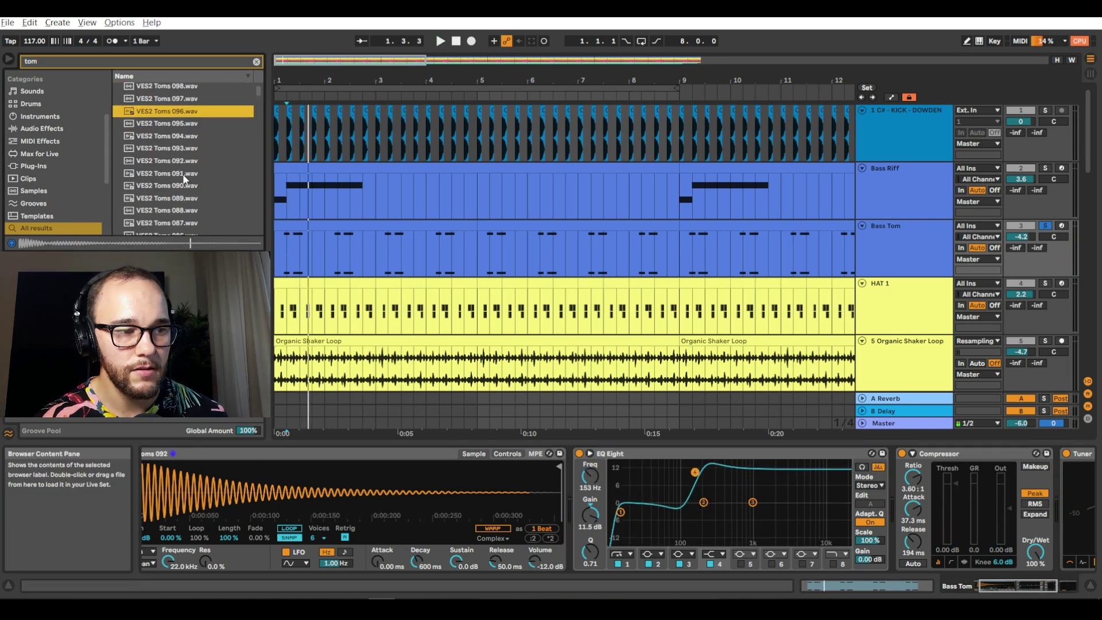
pyautogui.click(180, 111)
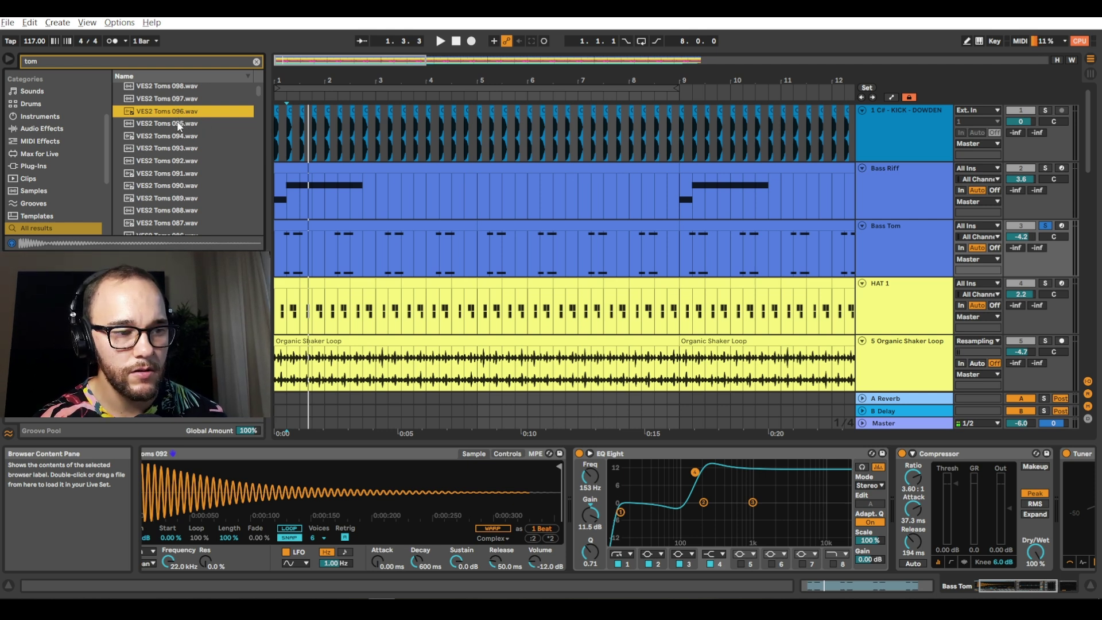
pyautogui.click(179, 124)
pyautogui.click(174, 137)
pyautogui.click(172, 148)
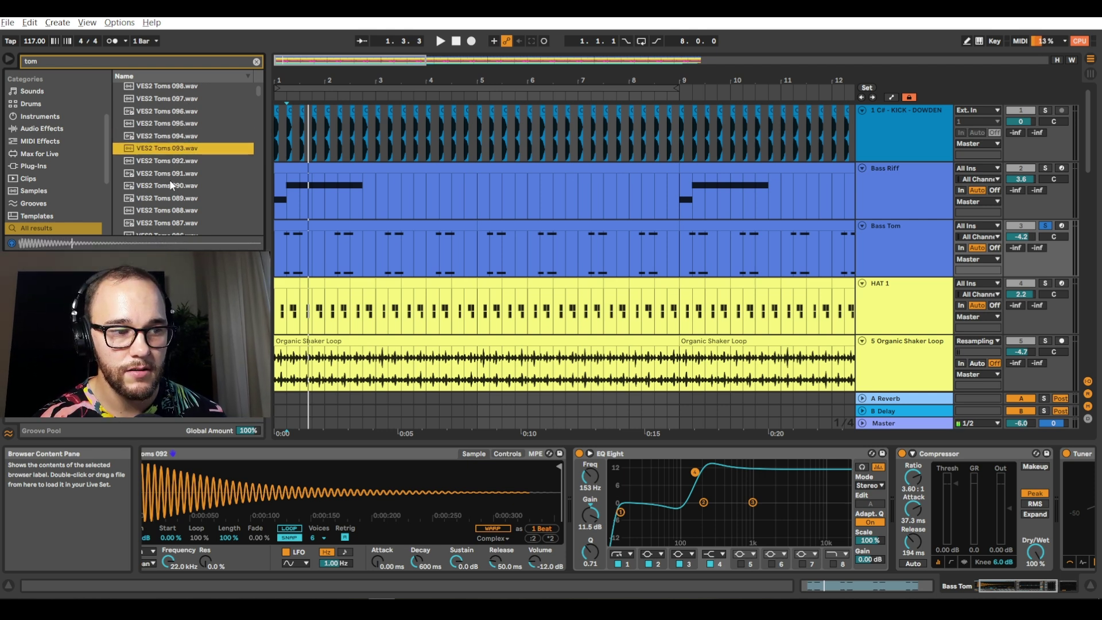
# - Swap the Bass Tom track's sample for VES2 Toms 090.wav and play it soloed
pyautogui.scroll(-2, 173, 144)
pyautogui.click(175, 136)
pyautogui.click(173, 148)
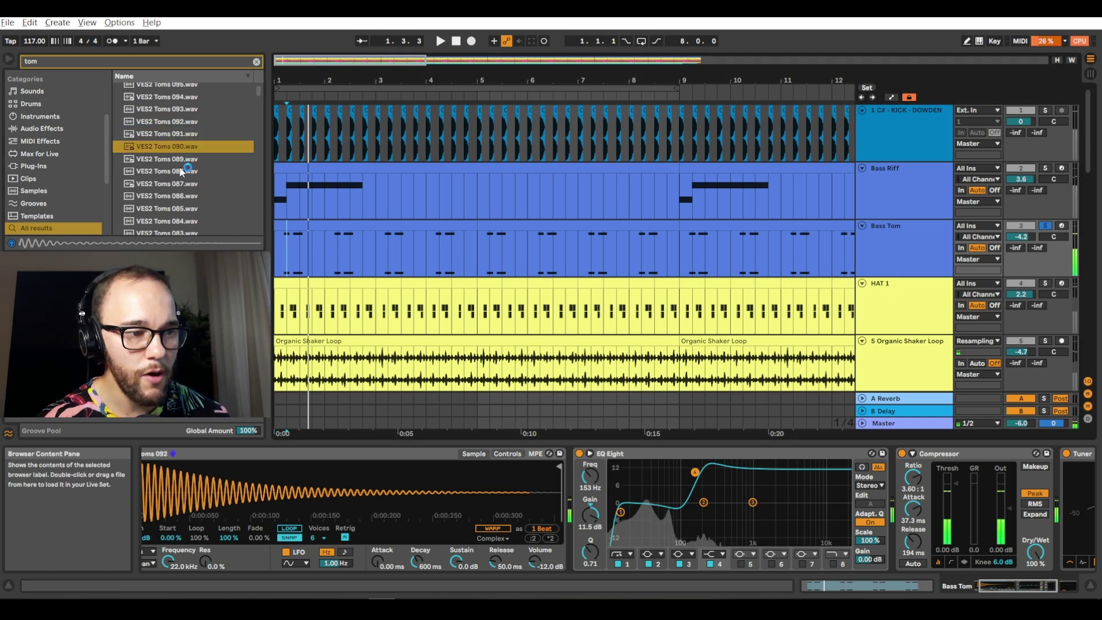
pyautogui.press('space')
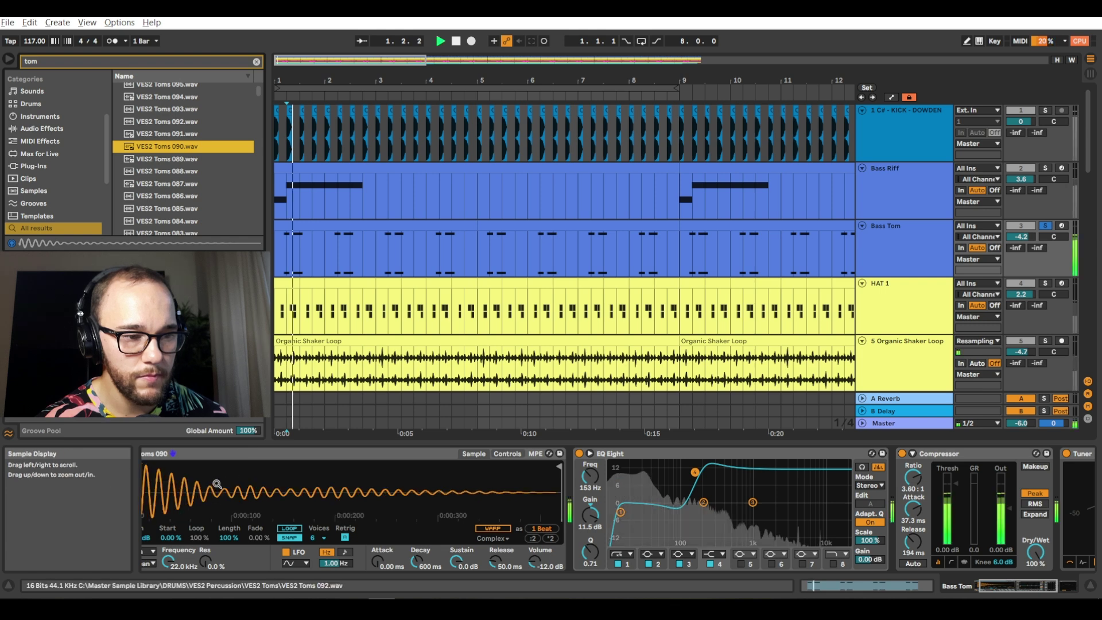
pyautogui.press('space')
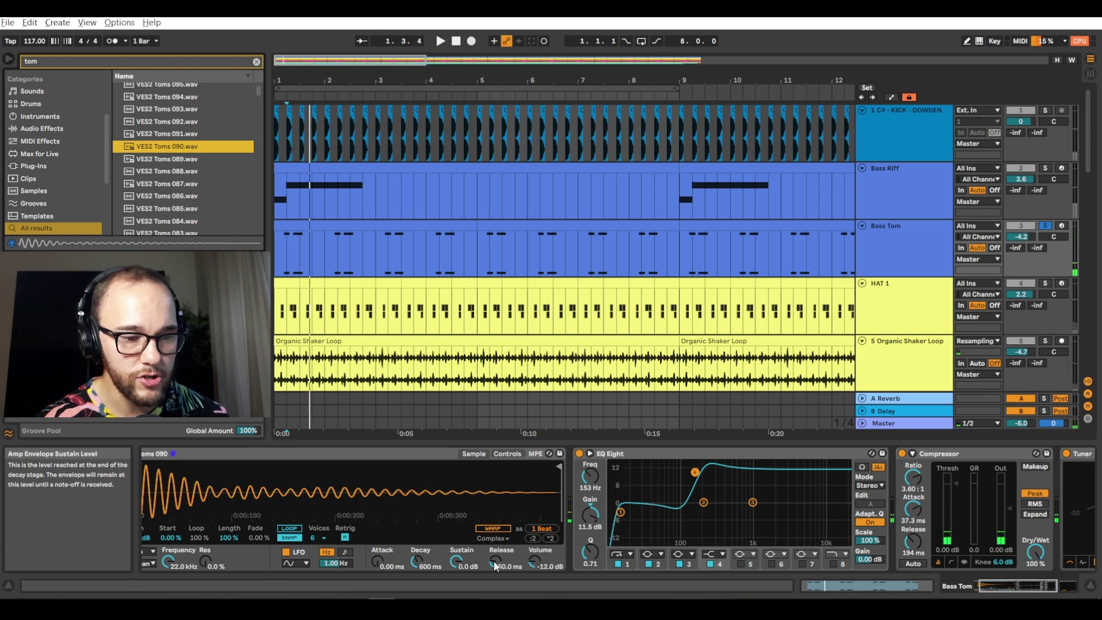
# - Transpose all notes in the first Bass Tom clip up one octave and play the result
pyautogui.doubleClick(369, 223)
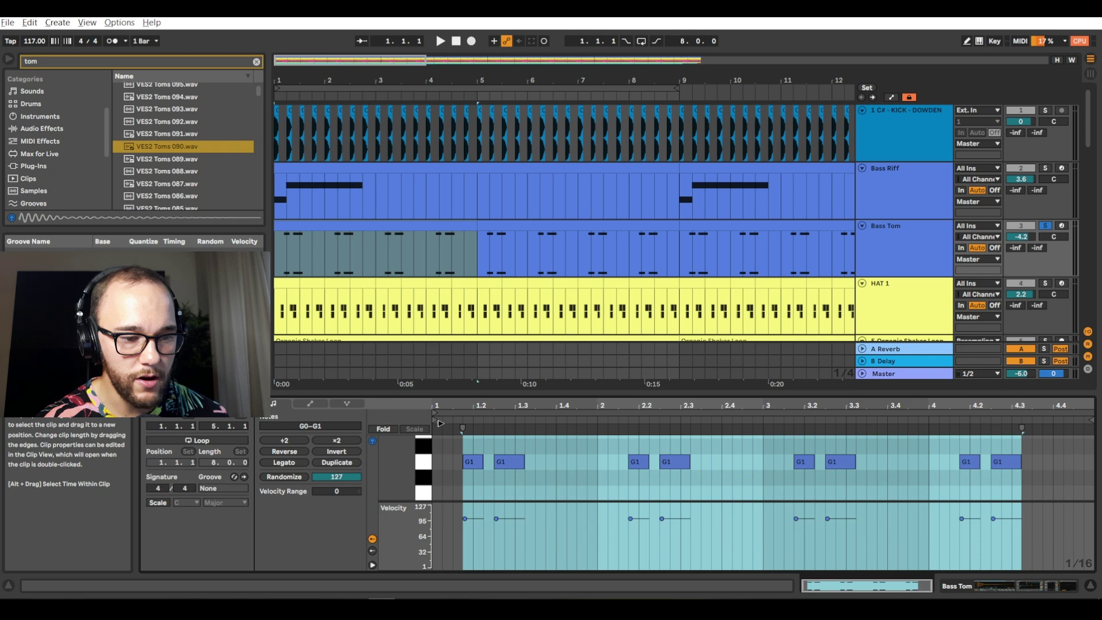
pyautogui.scroll(1, 464, 457)
pyautogui.hotkey('ctrl', 'a')
pyautogui.hotkey('shift', 'Up')
pyautogui.press('space')
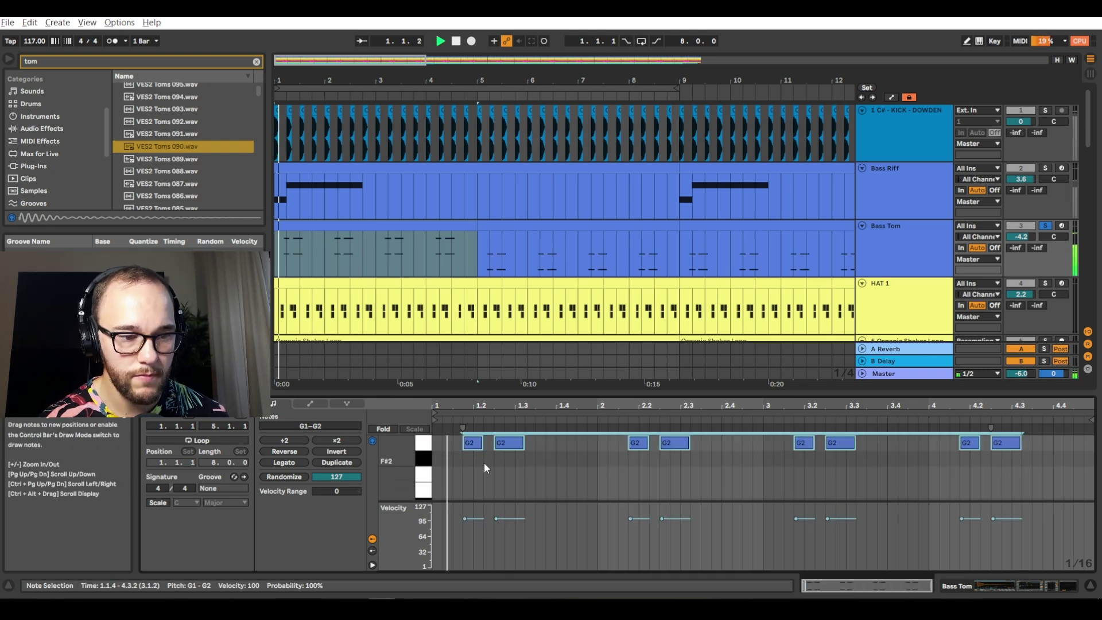
# - Duplicate the transposed four-bar Bass Tom clip repeatedly to fill the track up to bar 33
pyautogui.click(447, 227)
pyautogui.scroll(-2, 439, 238)
pyautogui.hotkey('ctrl', 'd')
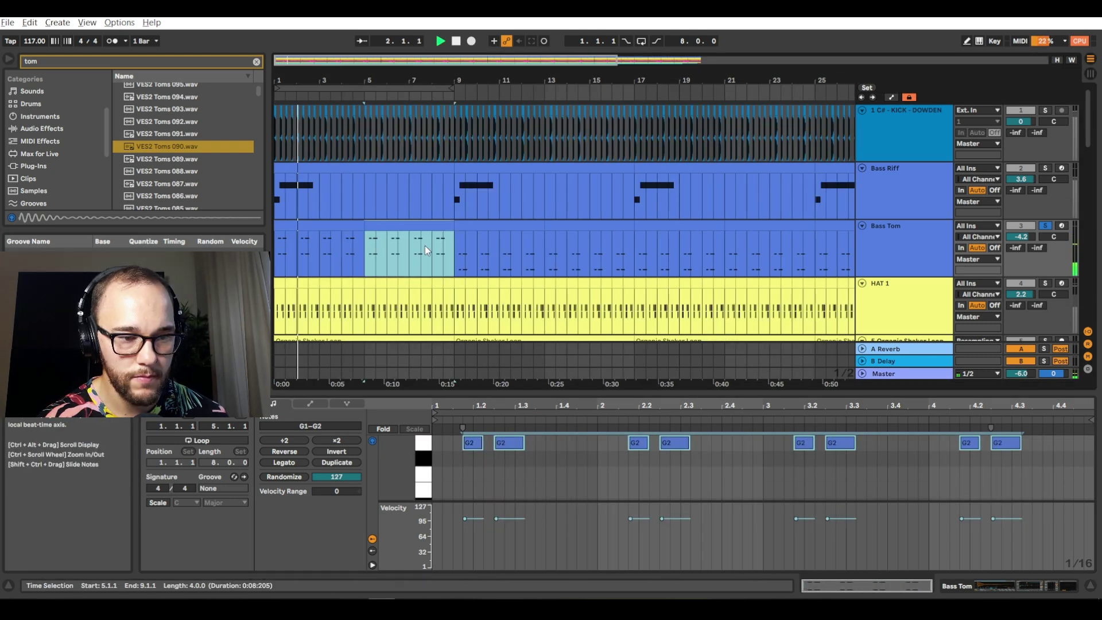
pyautogui.scroll(-2, 423, 246)
pyautogui.hotkey('ctrl', 'd')
pyautogui.hotkey('ctrl', 'd')
pyautogui.hotkey('ctrl', 'd')
pyautogui.hotkey('ctrl', 'd')
pyautogui.hotkey('ctrl', 'd')
pyautogui.hotkey('ctrl', 'd')
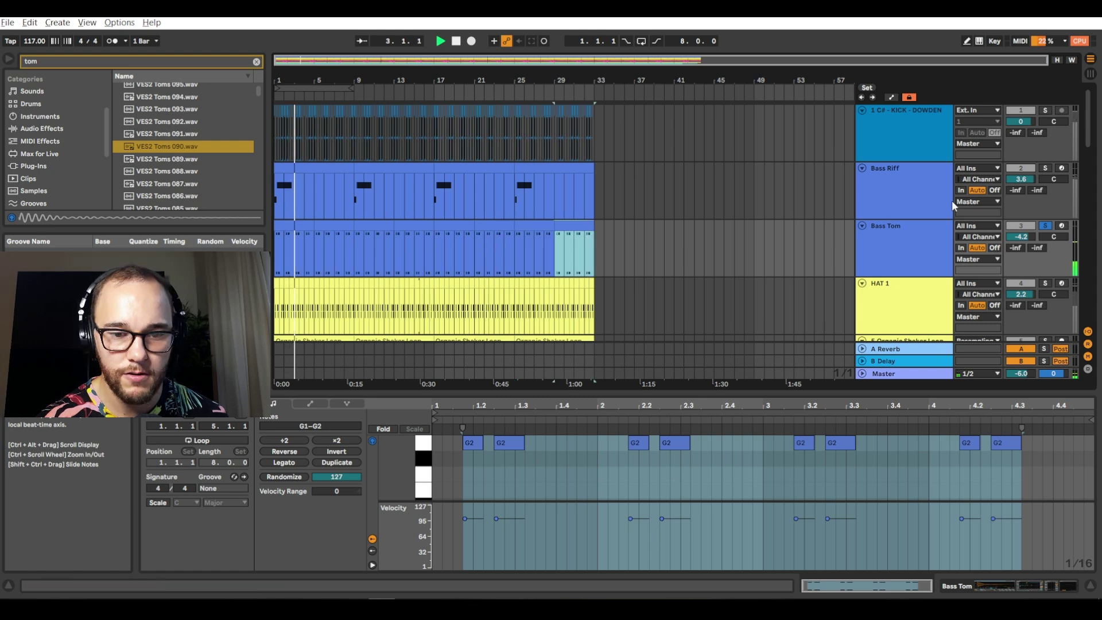
# - Set EQ Eight band 4 on the Bass Tom track to 0.37 dB at 344 Hz and play it with the enlarged spectrum display
pyautogui.click(903, 239)
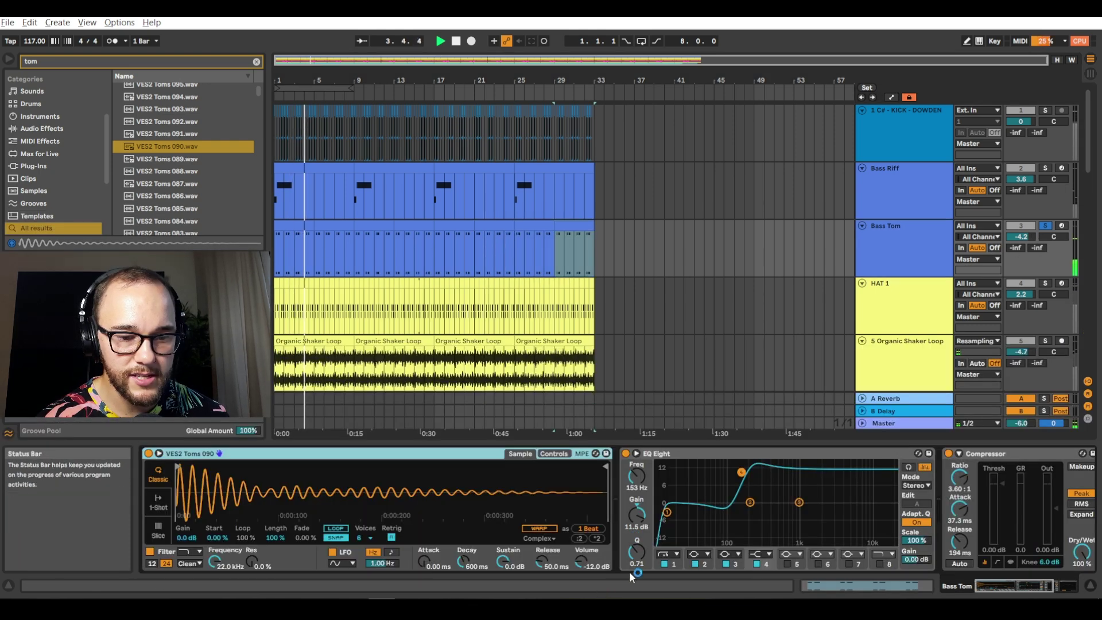
pyautogui.moveTo(750, 475); pyautogui.dragTo(767, 502)
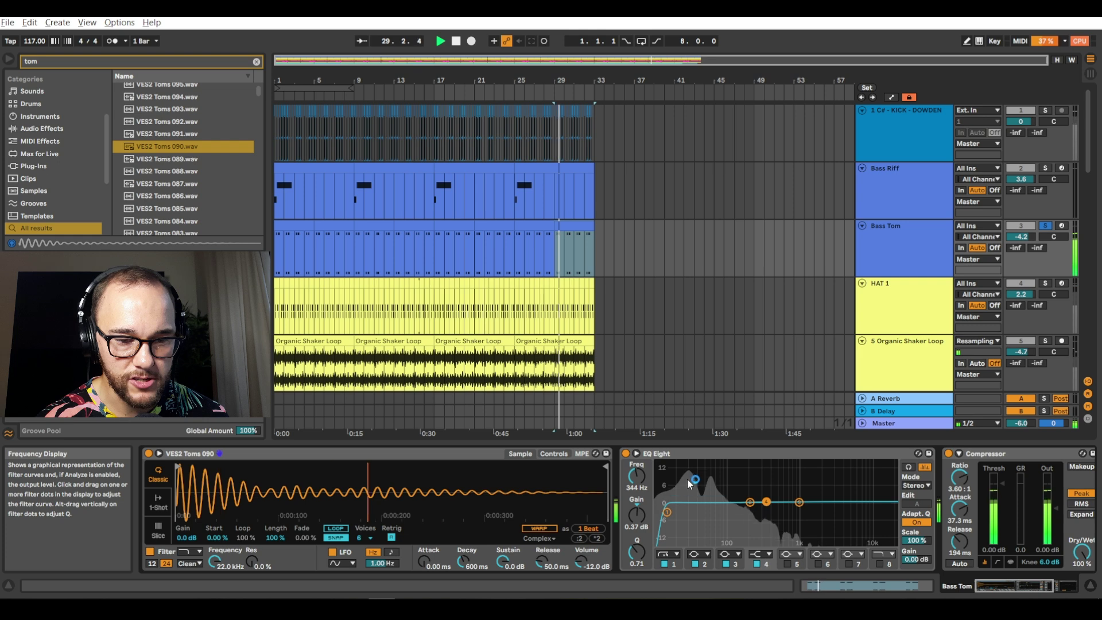
pyautogui.click(635, 454)
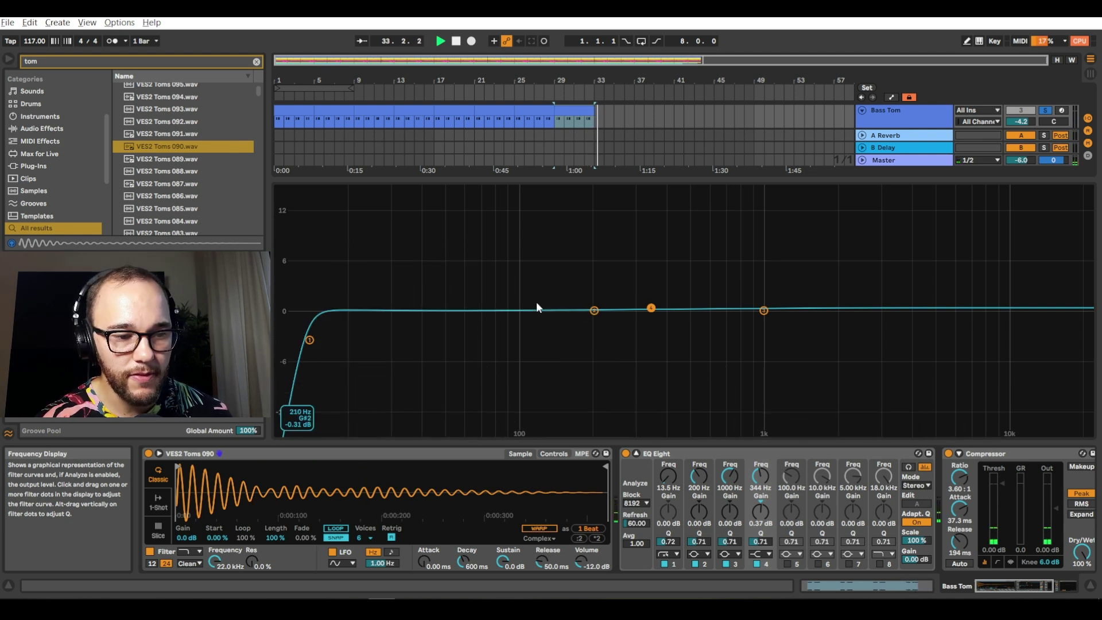
pyautogui.press('space')
pyautogui.press('space')
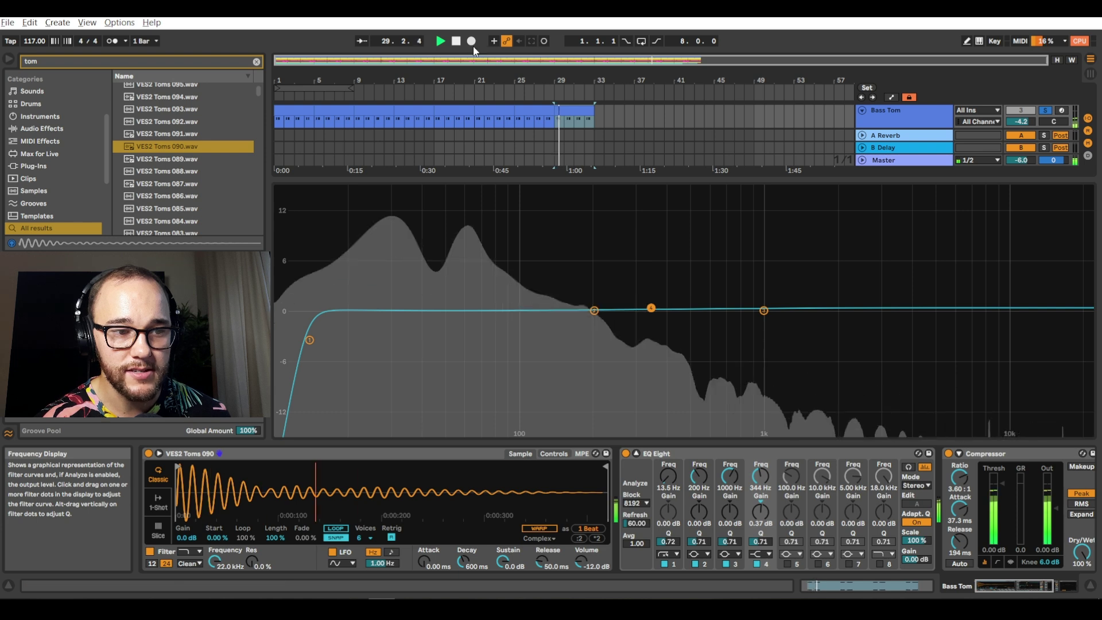
pyautogui.press('space')
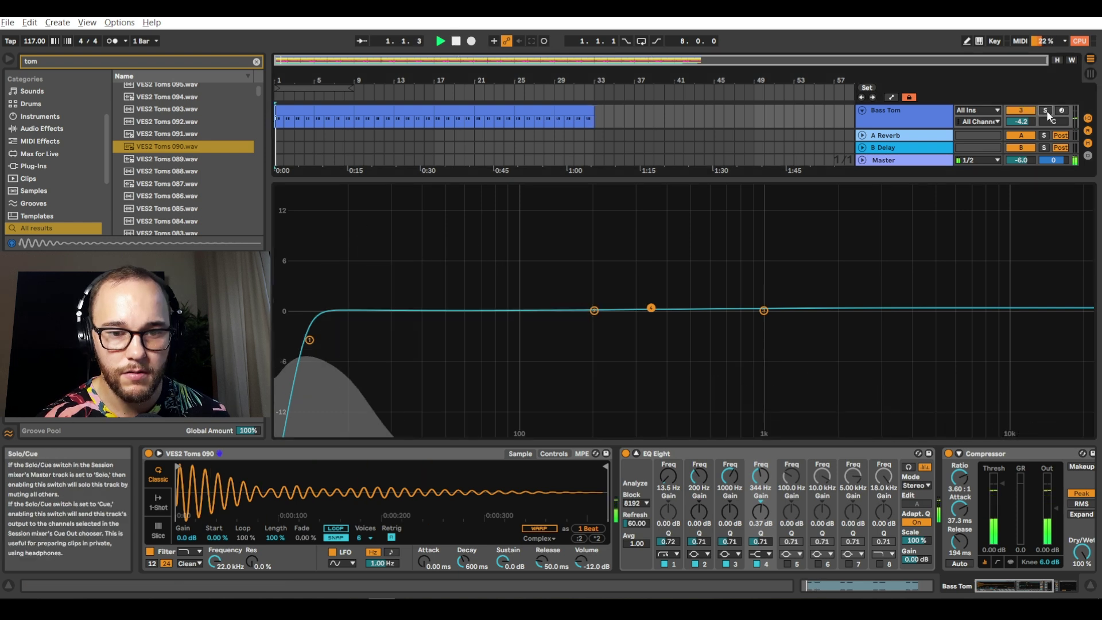
# - Test the Bass Tom's track volume at 5.9 dB with the other tracks playing, and set it to 0 dB
pyautogui.doubleClick(1028, 122)
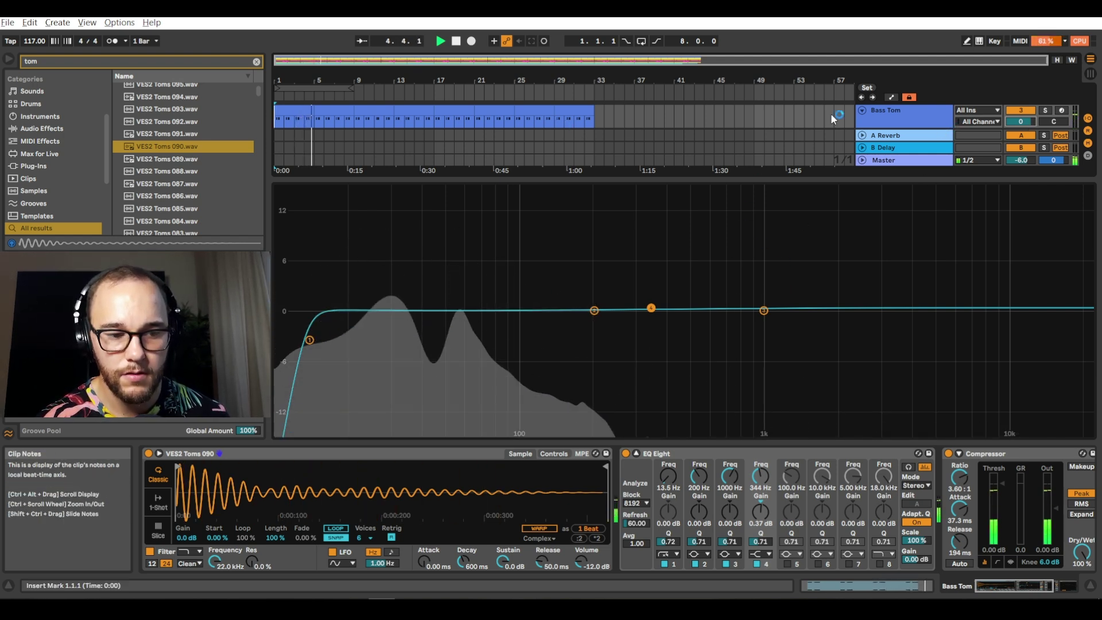
pyautogui.moveTo(1021, 125); pyautogui.dragTo(1021, 96)
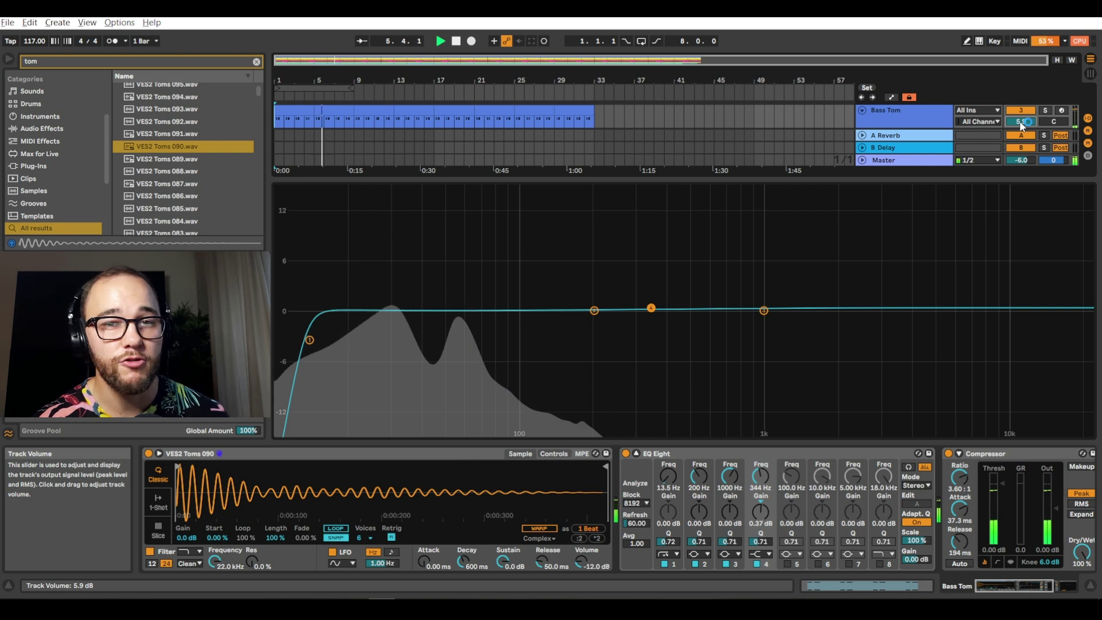
pyautogui.press('space')
pyautogui.doubleClick(1020, 125)
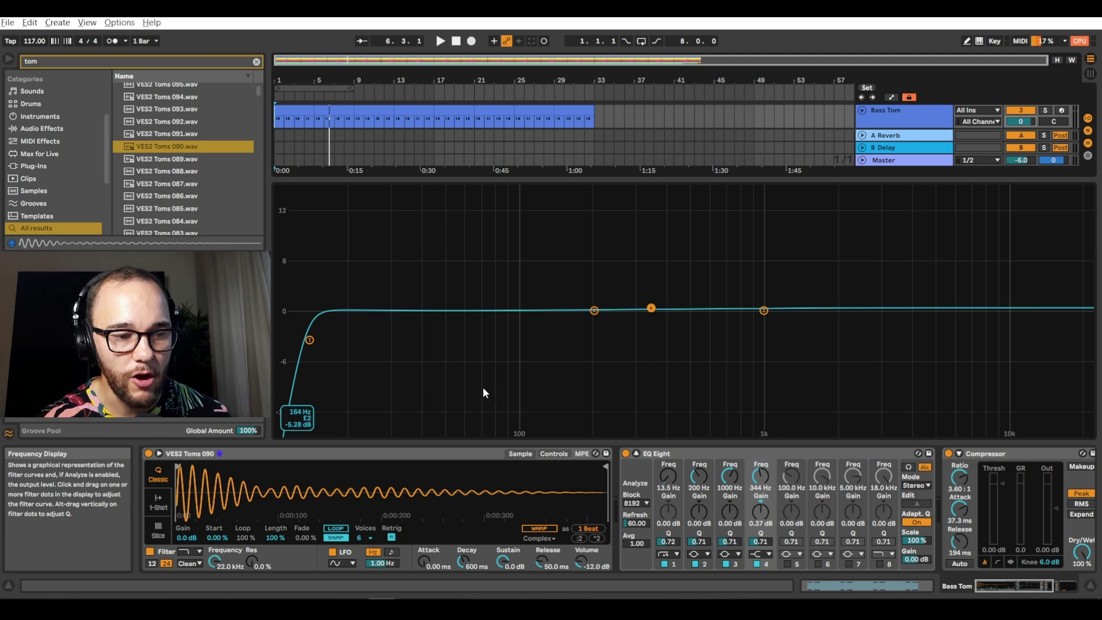
# - Try raising the Bass Tom EQ's low-cut frequency to 41.7 Hz, and bring it back down to 14.3 Hz
pyautogui.moveTo(310, 340); pyautogui.dragTo(429, 340)
pyautogui.press('space')
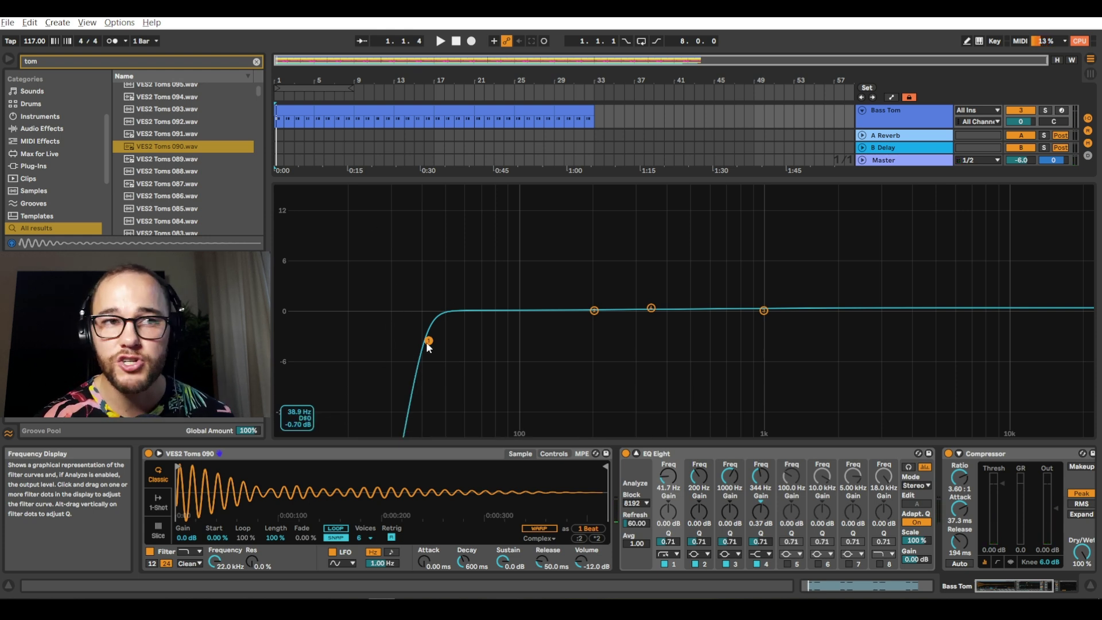
pyautogui.moveTo(417, 341); pyautogui.dragTo(317, 340)
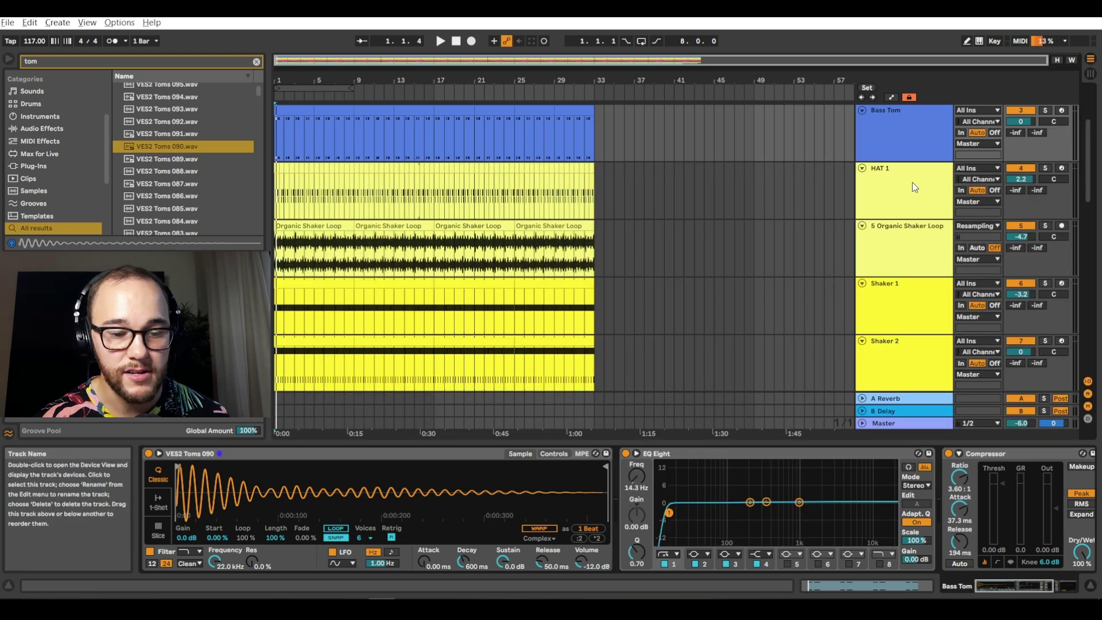
# - Solo the Bass Tom track, try a 4.09 dB boost at 958 Hz on EQ band 3, and raise the band 4 shelf
pyautogui.scroll(3, 849, 225)
pyautogui.scroll(-1, 811, 263)
pyautogui.scroll(1, 813, 266)
pyautogui.click(1045, 215)
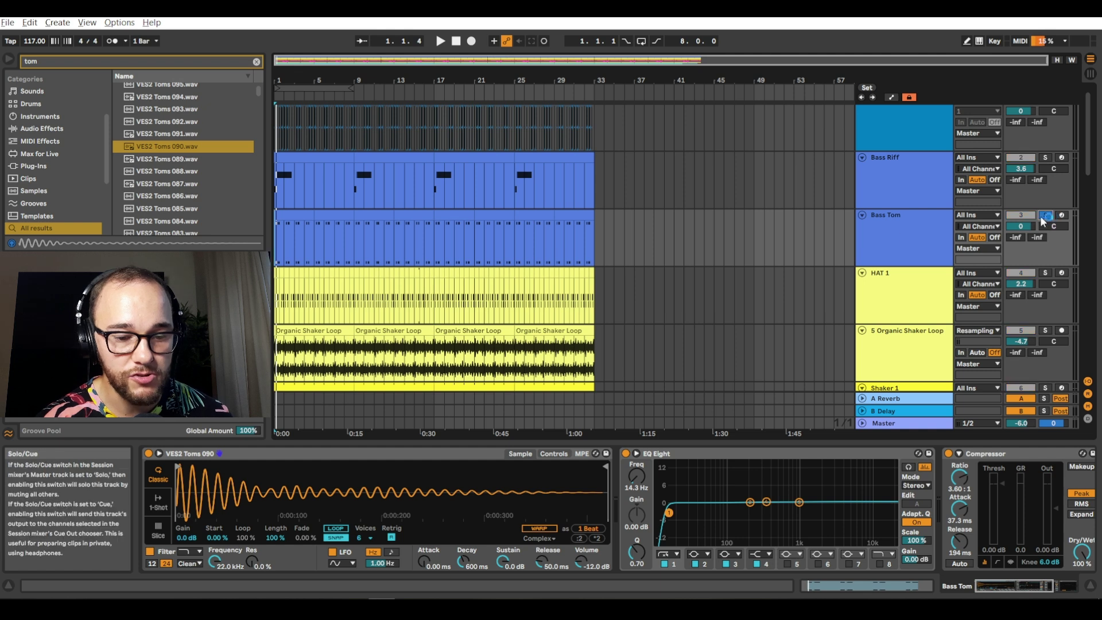
pyautogui.click(888, 239)
pyautogui.moveTo(798, 502); pyautogui.dragTo(798, 492)
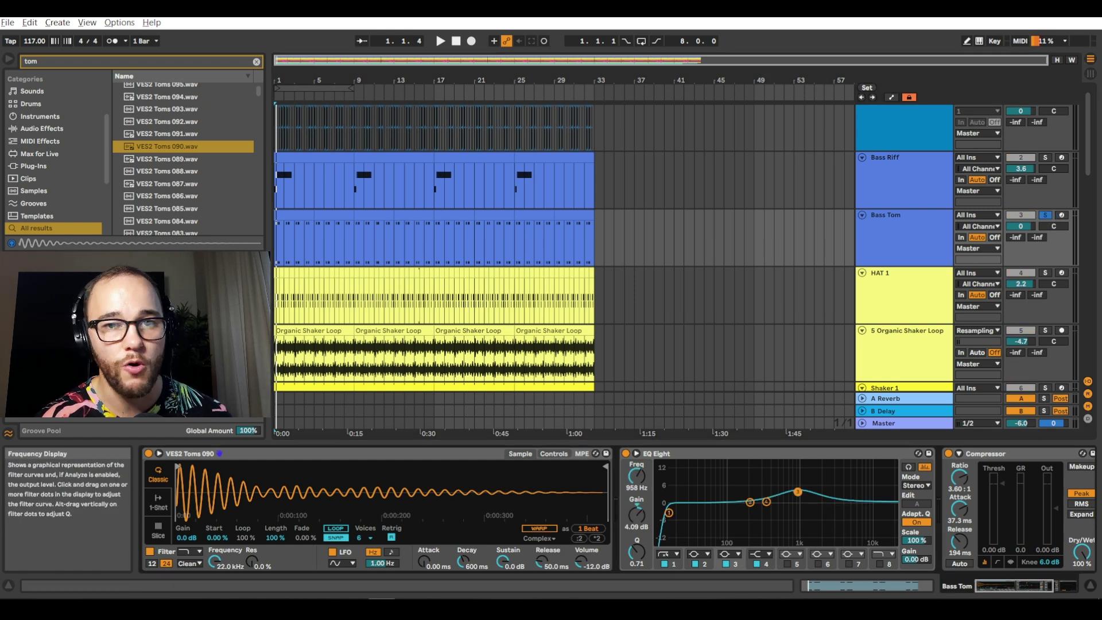
pyautogui.click(768, 561)
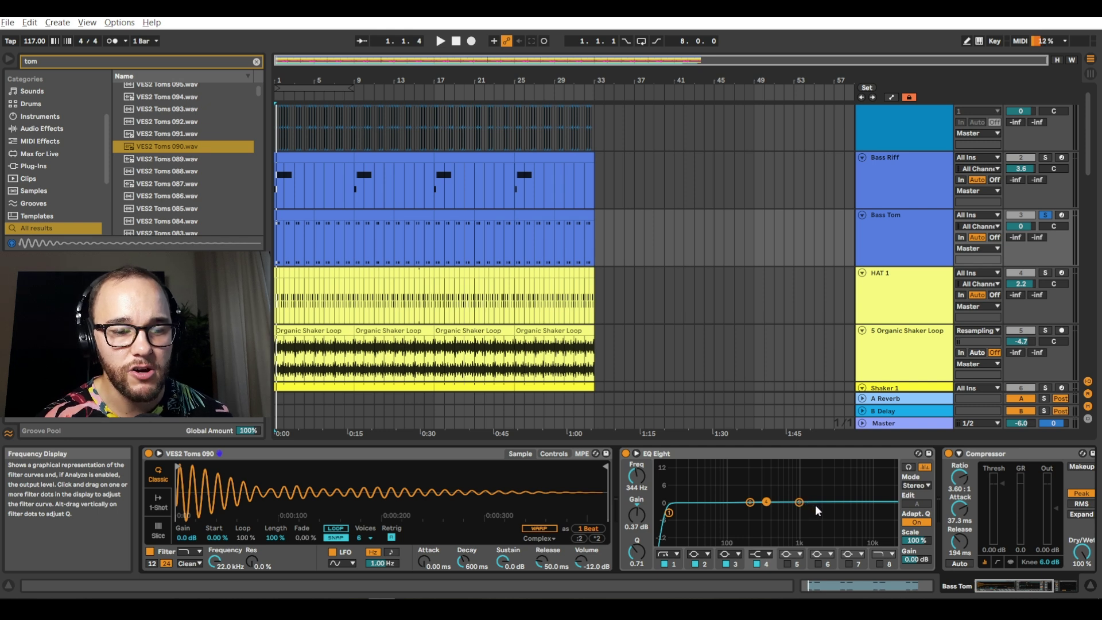
pyautogui.moveTo(769, 501); pyautogui.dragTo(761, 472)
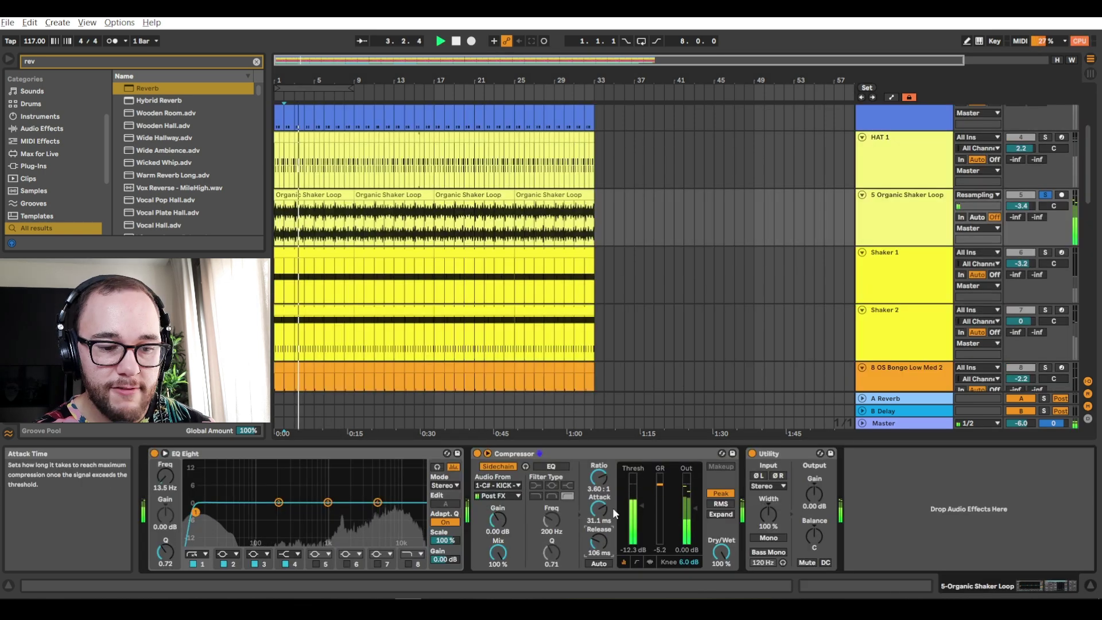
# - Play the soloed Organic Shaker Loop and set the release of its kick-sidechained Compressor to 137 ms
pyautogui.press('space')
pyautogui.press('space')
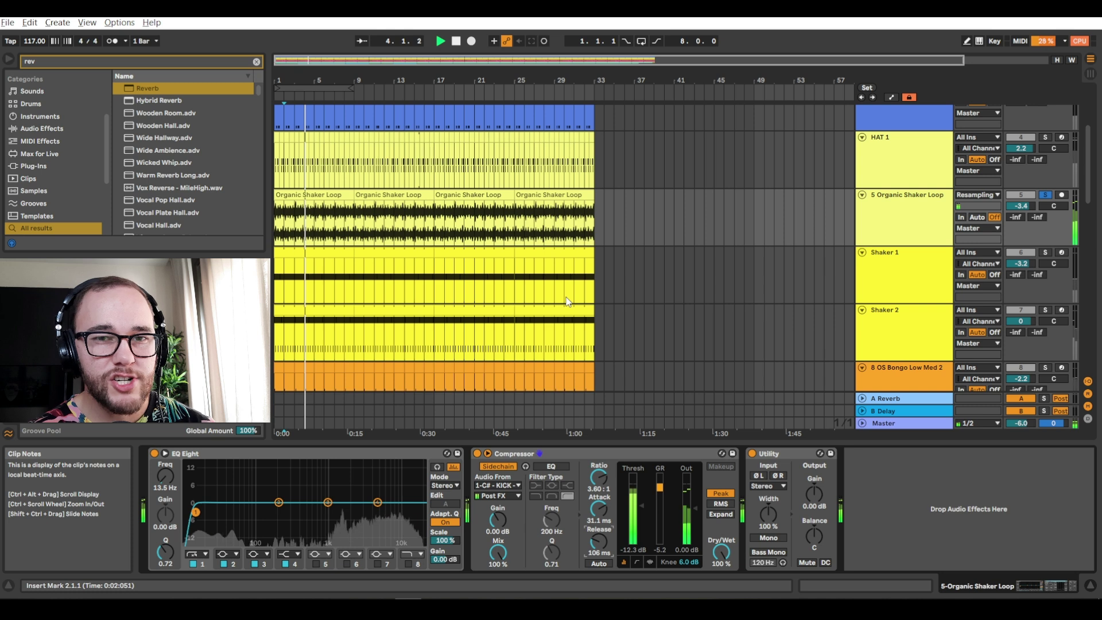
pyautogui.press('space')
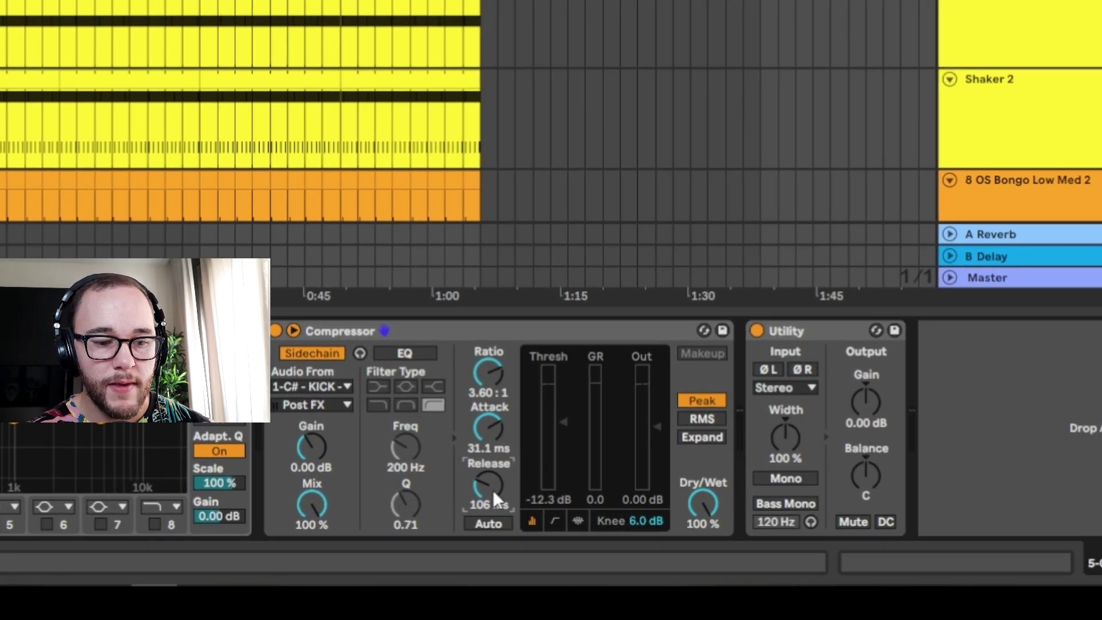
pyautogui.moveTo(492, 490); pyautogui.dragTo(550, 446)
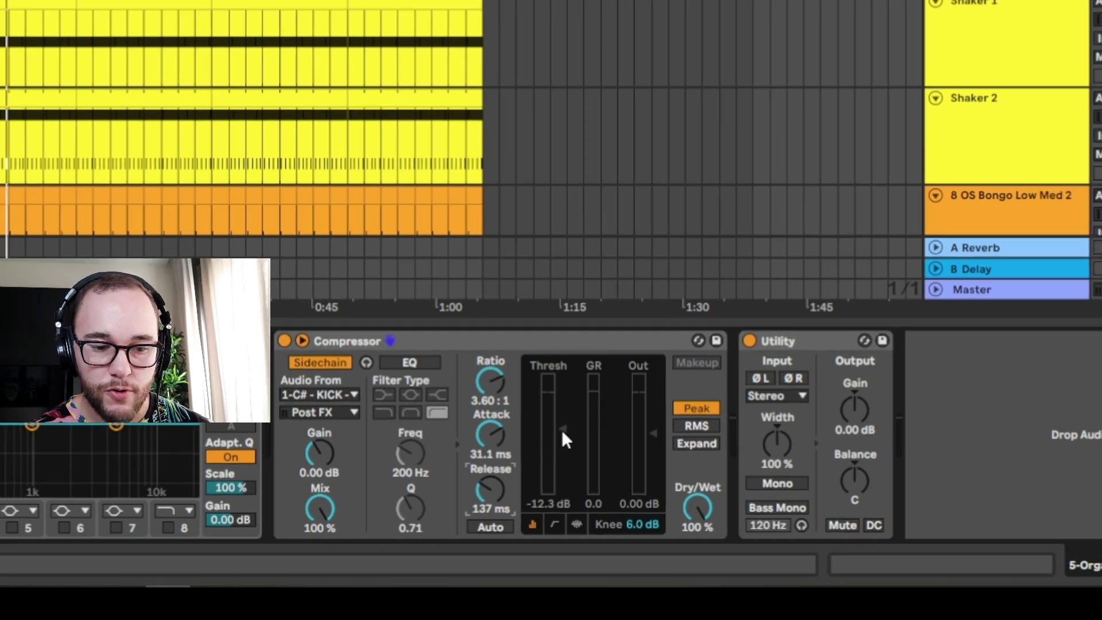
# - Set the shaker loop Compressor's threshold to -20.1 dB, release to 294 ms and output gain to 3.00 dB while it plays
pyautogui.press('space')
pyautogui.moveTo(547, 425); pyautogui.dragTo(562, 462)
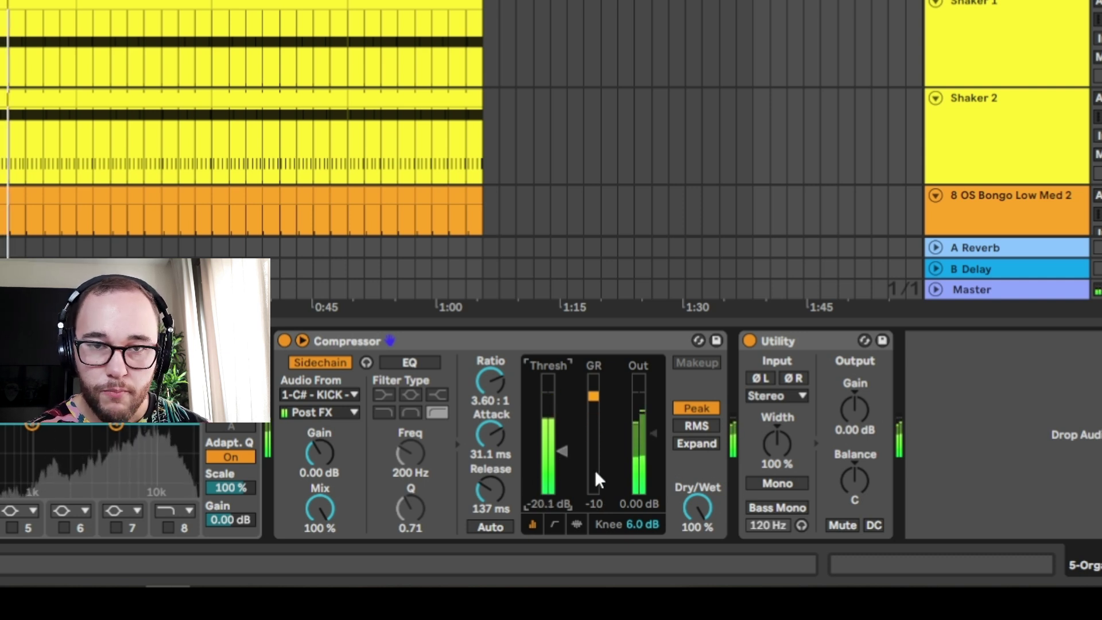
pyautogui.click(494, 491)
pyautogui.moveTo(493, 495); pyautogui.dragTo(493, 474)
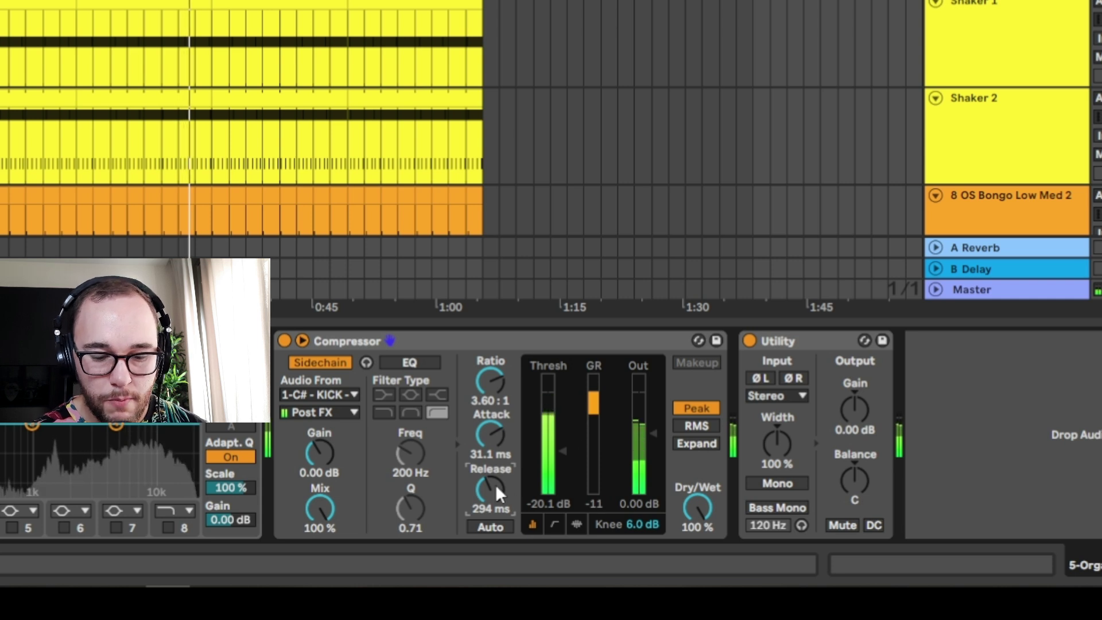
pyautogui.moveTo(633, 500); pyautogui.dragTo(634, 494)
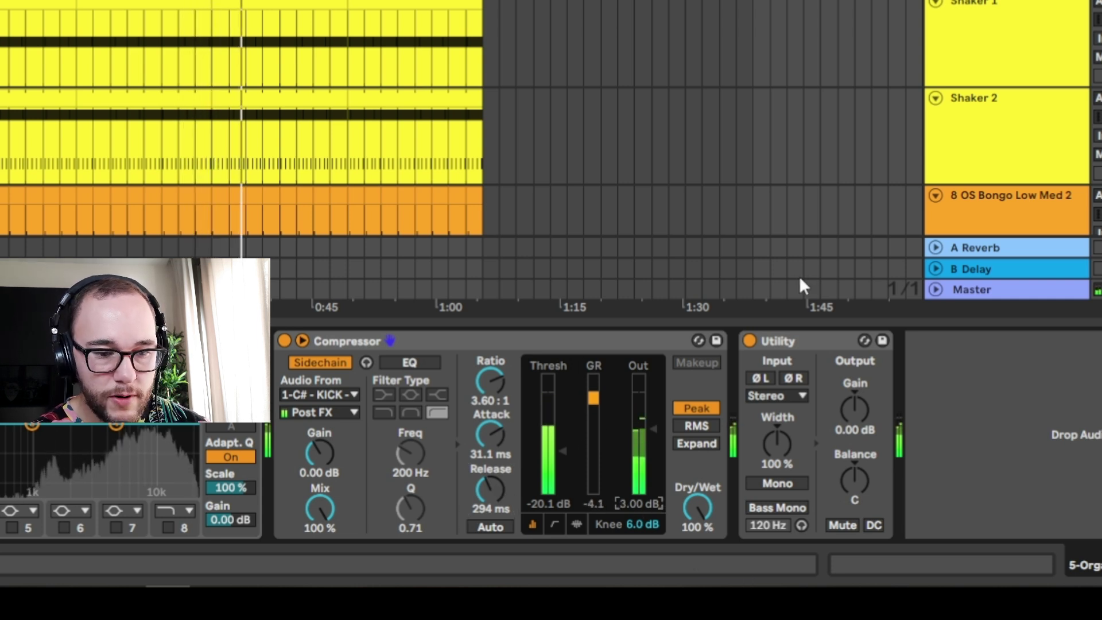
pyautogui.press('space')
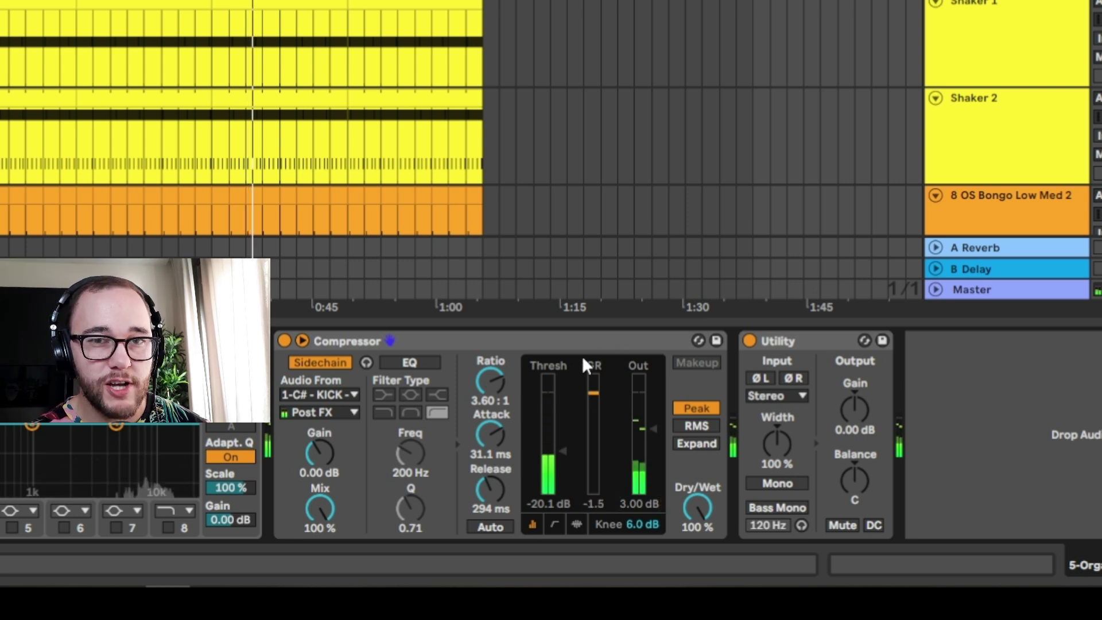
# - Duplicate the shaker loop's sidechain Compressor and set the copy's release to 137 ms
pyautogui.click(575, 342)
pyautogui.hotkey('ctrl', 'd')
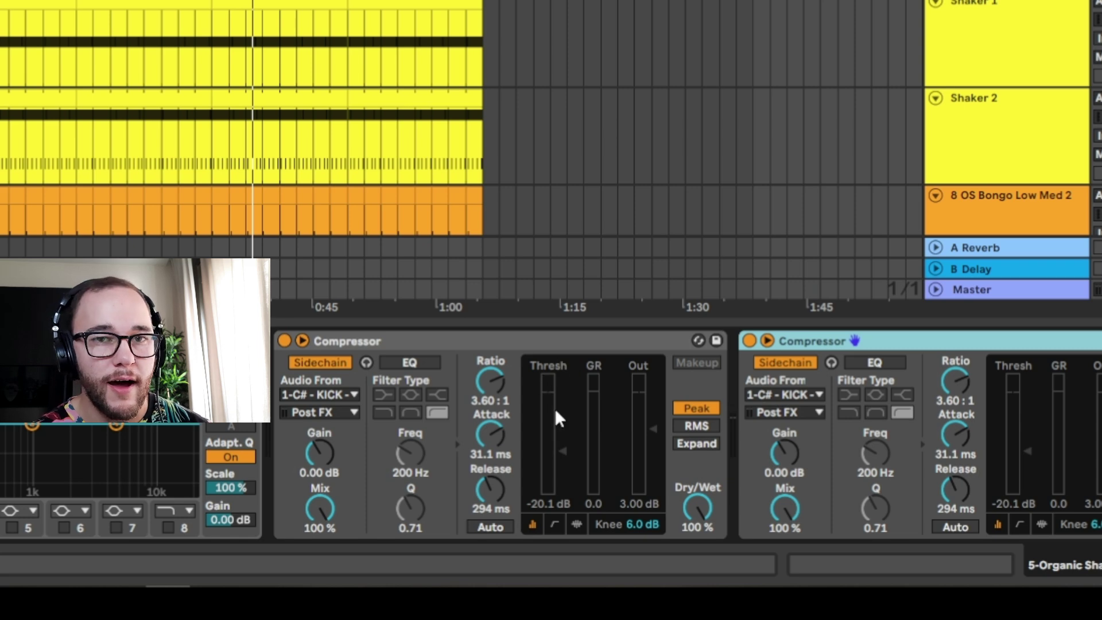
pyautogui.moveTo(955, 490); pyautogui.dragTo(955, 505)
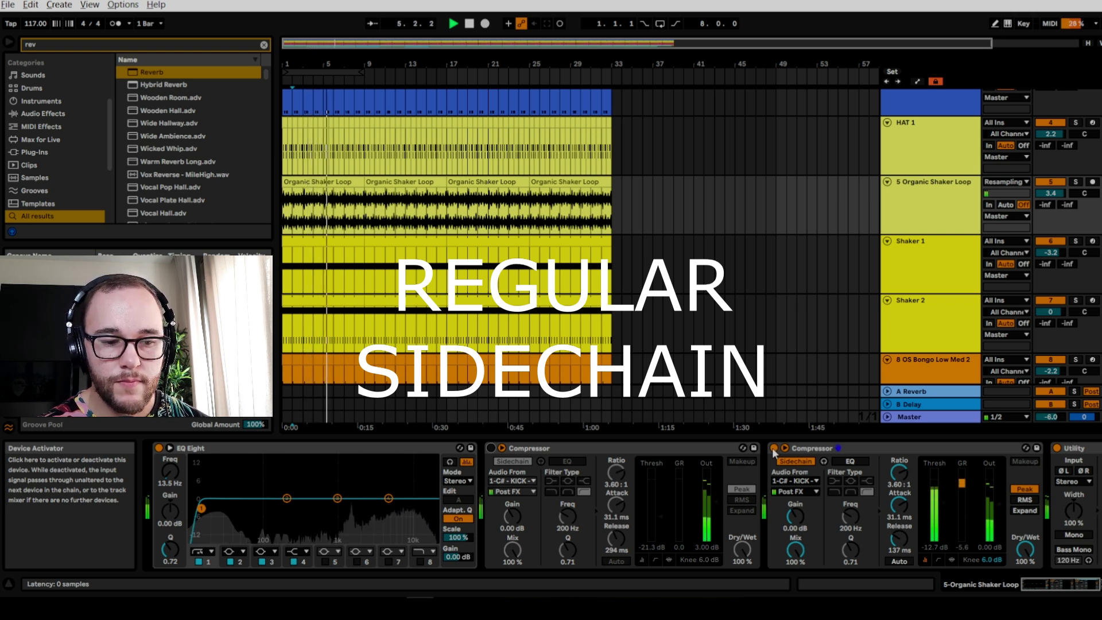
# - Bypass the second Compressor and enable the first to compare the 294 ms push-and-pull sidechain with the regular one
pyautogui.click(773, 448)
pyautogui.click(491, 449)
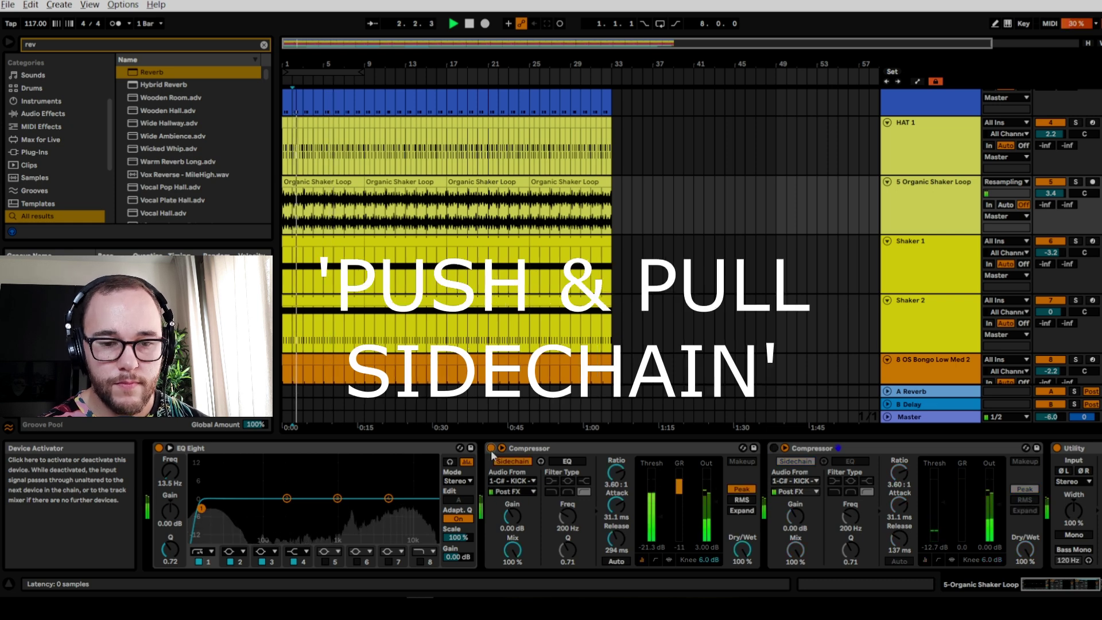